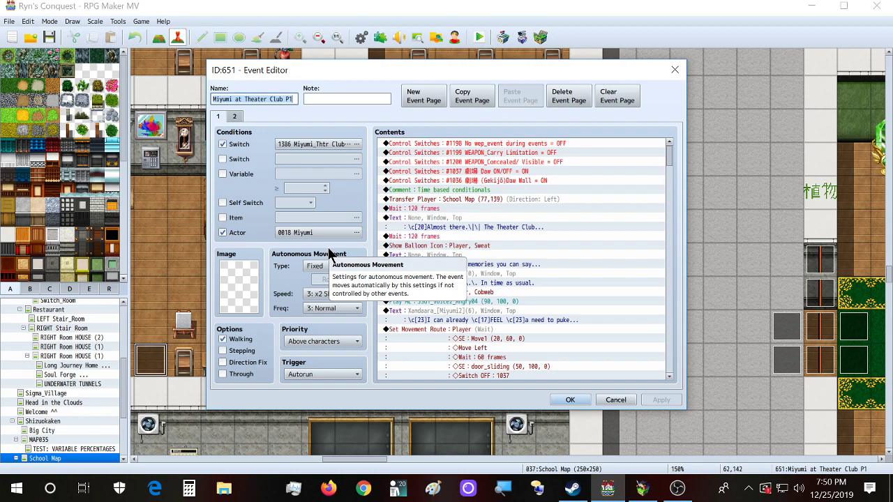
Step: Close the Miyumi at Theater Club event and discard two new events started on empty tiles
key("Escape")
double_click(195, 303)
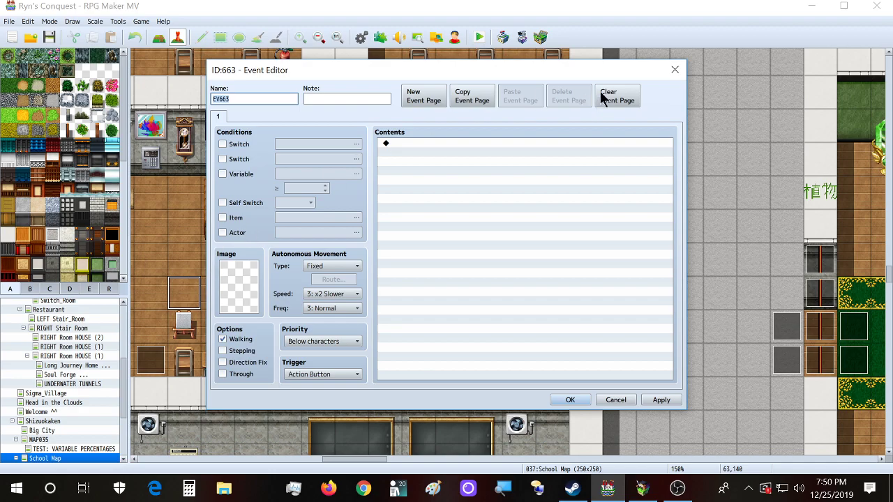
left_click(675, 70)
double_click(686, 226)
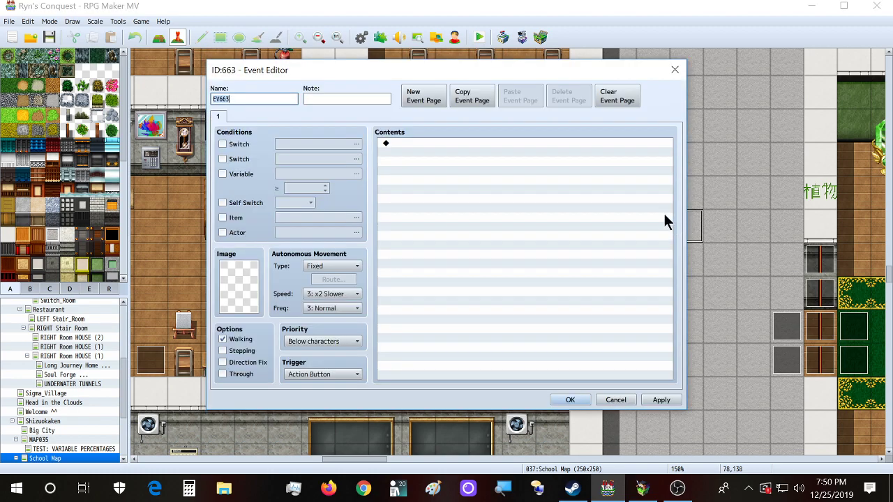
left_click(677, 72)
Step: Toggle between map and event editing modes, then start a new event on an empty tile
left_click(159, 38)
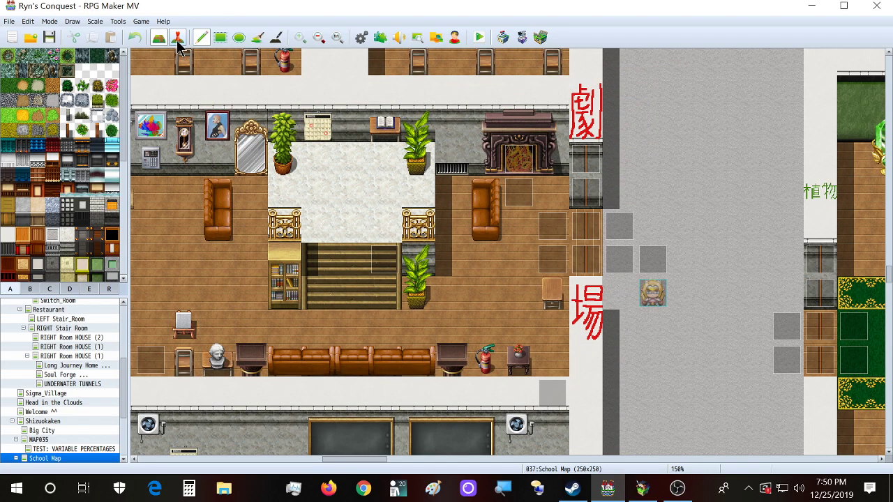
left_click(178, 38)
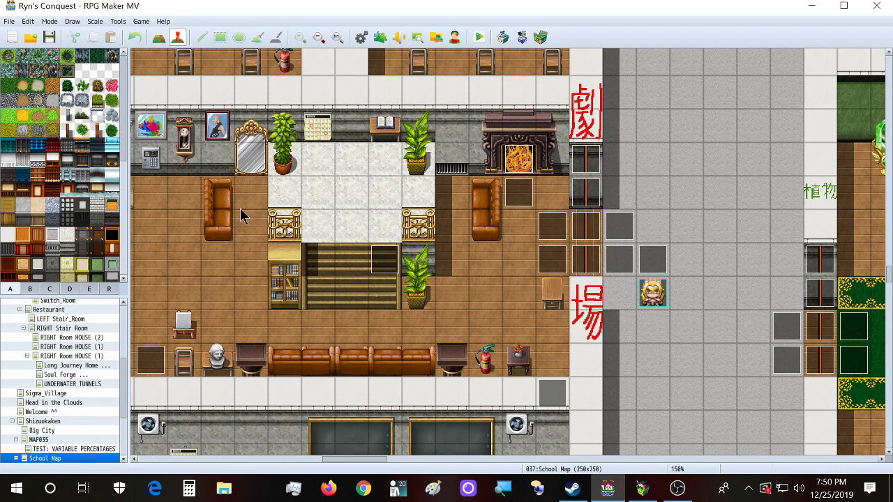
left_click(178, 39)
double_click(692, 232)
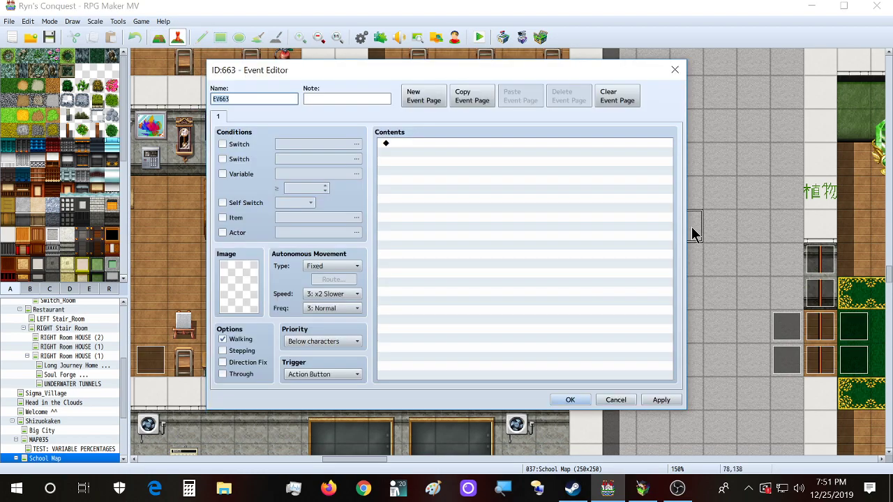
key("Escape")
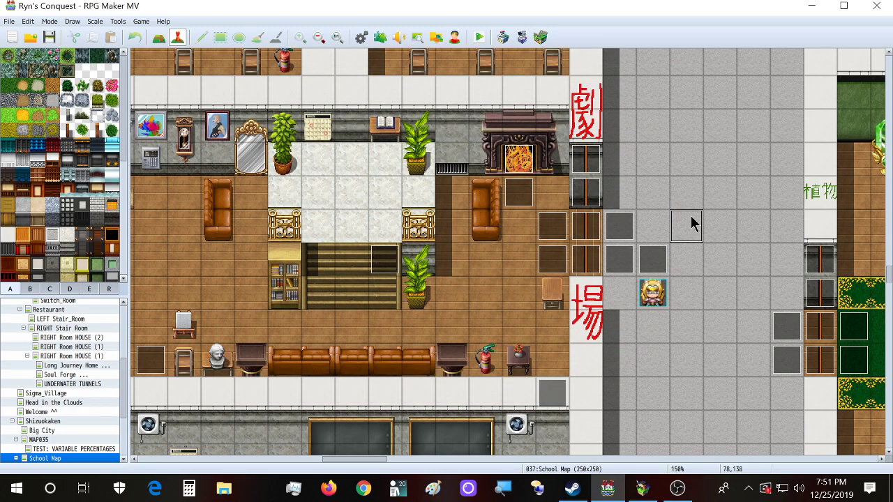
double_click(692, 225)
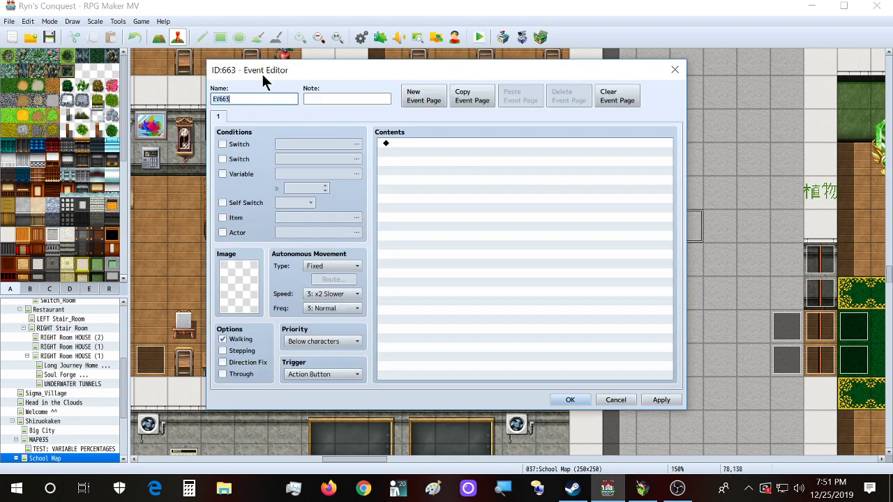
Step: Browse the event command pages, then close the empty event without adding anything
double_click(451, 147)
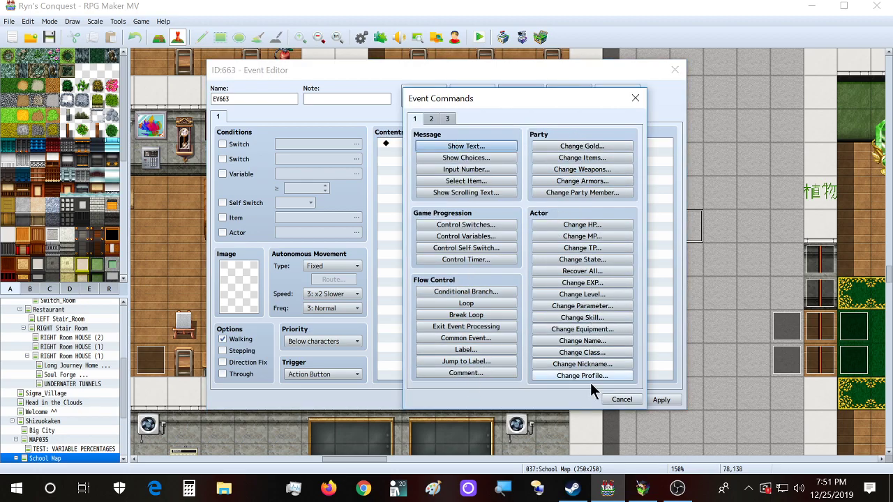
left_click(442, 119)
left_click(430, 119)
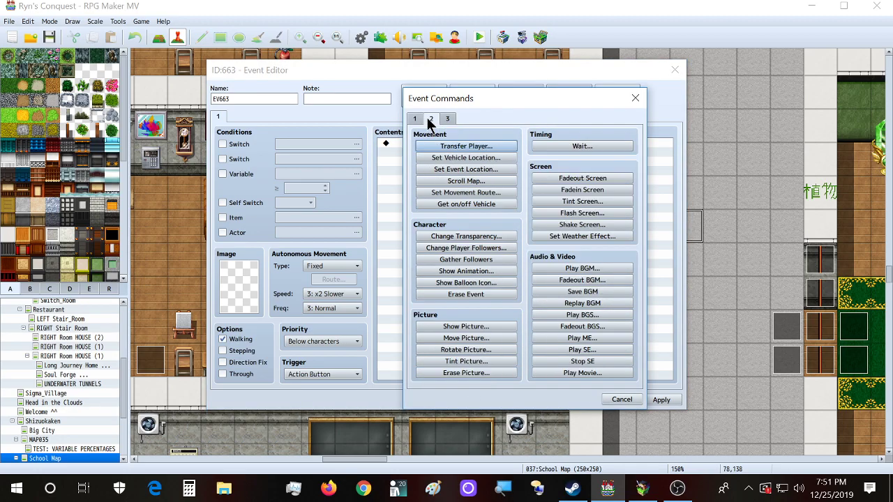
left_click(637, 99)
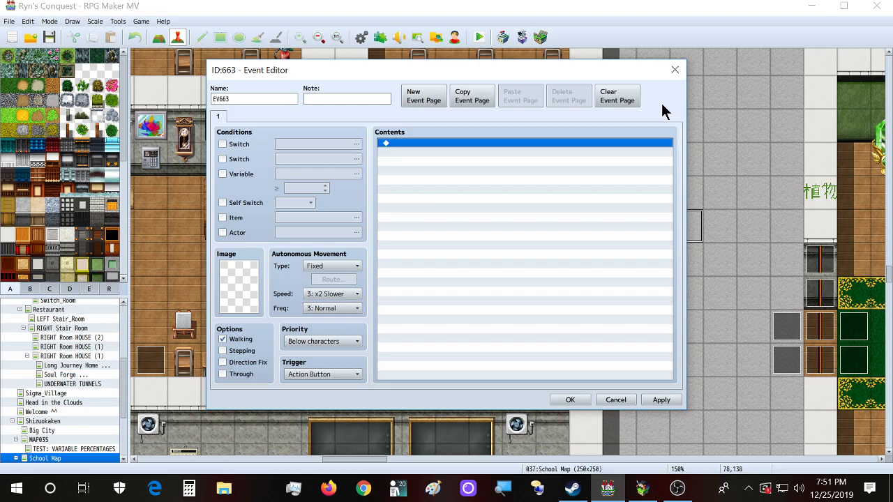
left_click(674, 70)
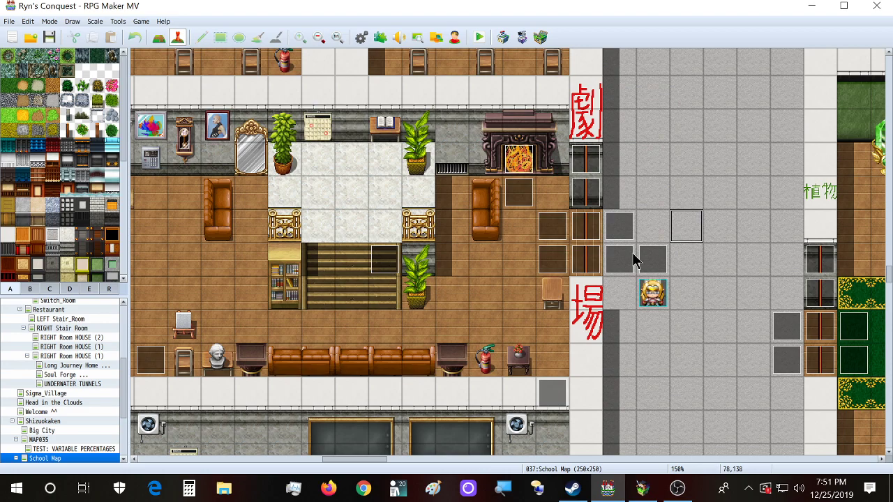
double_click(629, 256)
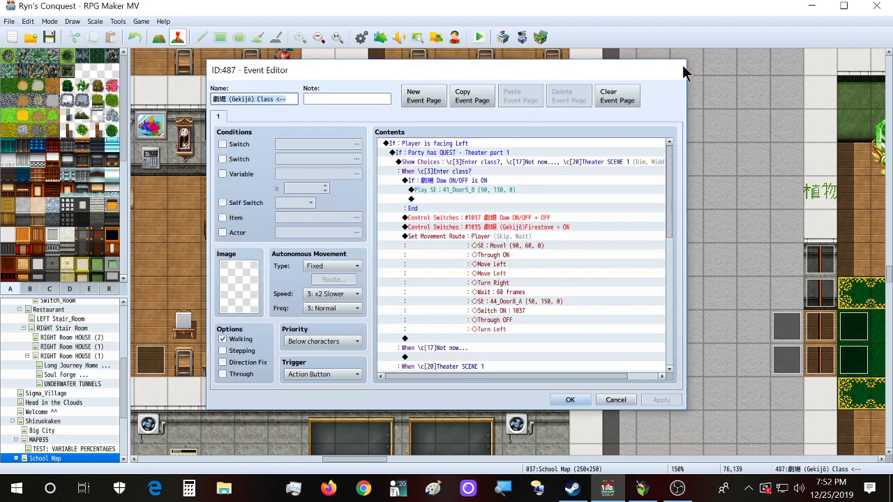
left_click(675, 70)
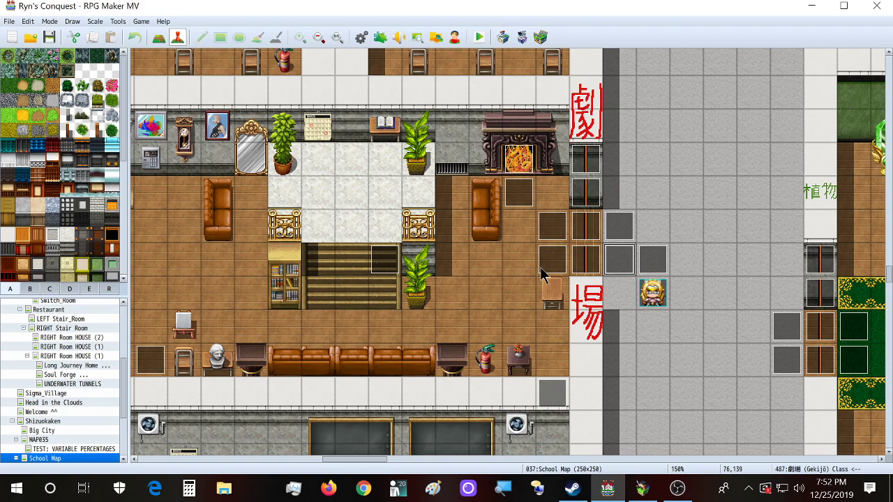
double_click(384, 258)
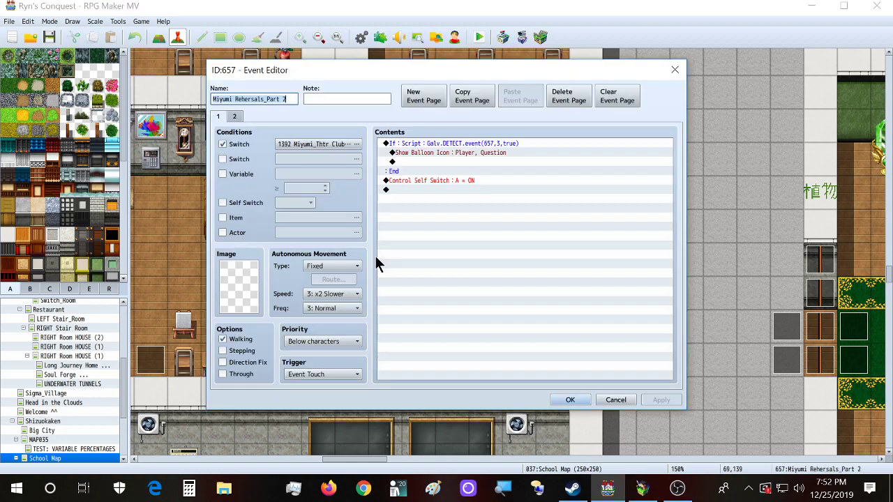
left_click(674, 70)
Step: Open Miyumi at Theater Club P1 and inspect its Yamasaki Miyako location and switch #0537 commands
double_click(140, 366)
scroll(428, 268, "down", 10)
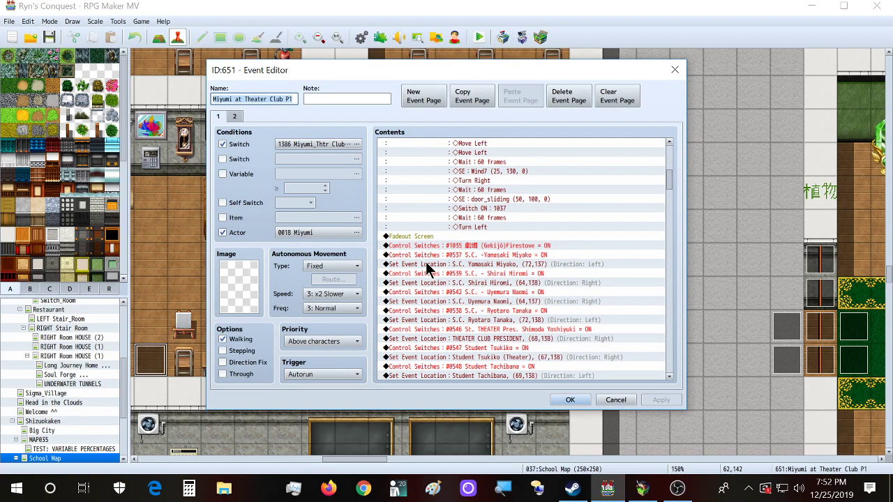
left_click(422, 265)
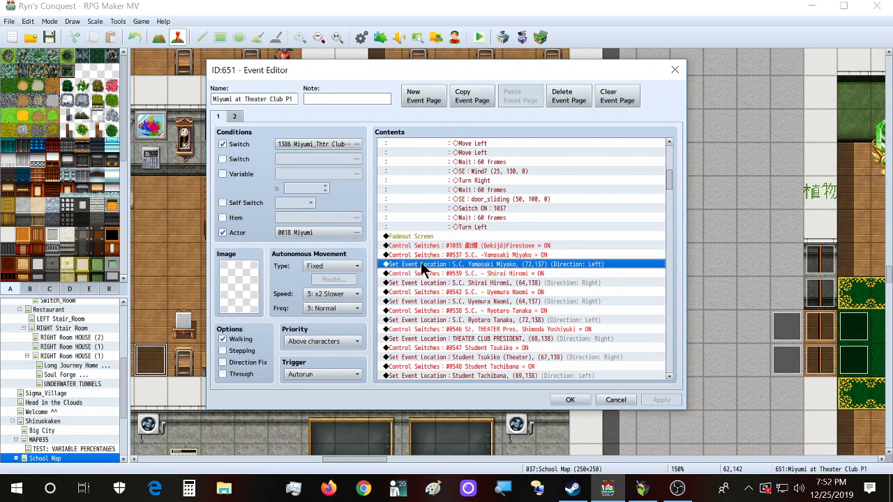
left_click(488, 255)
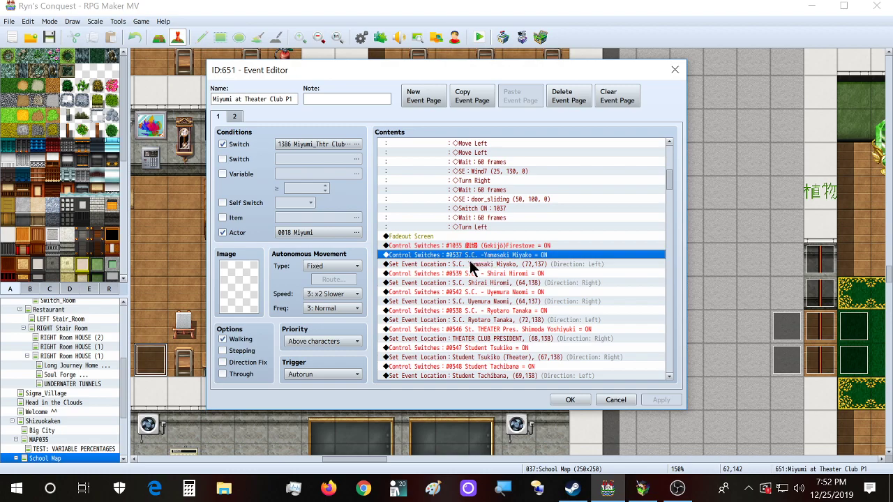
left_click(470, 264)
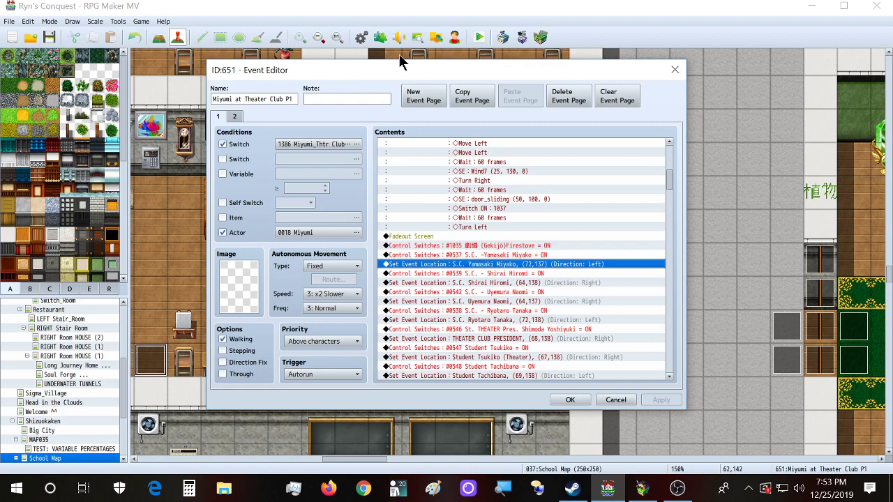
Step: Scroll the theater club event's contents back to the top and close it with OK
scroll(493, 227, "down", 10)
scroll(502, 282, "down", 7)
scroll(551, 296, "up", 1)
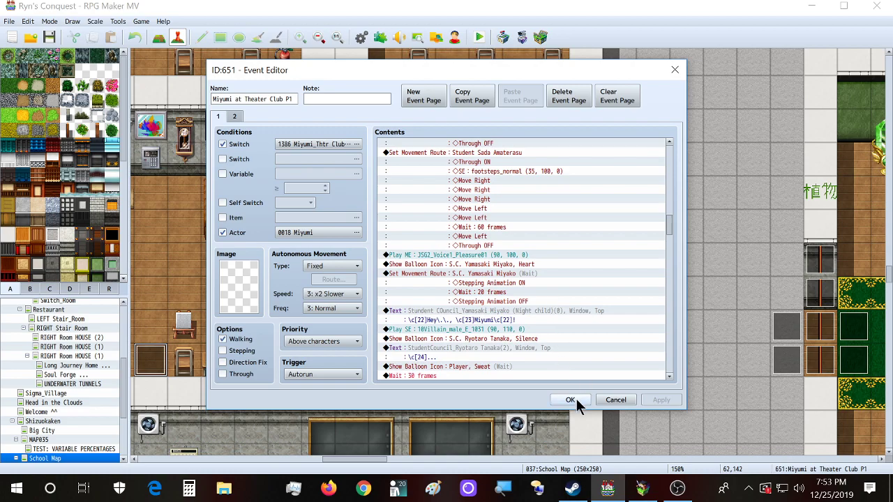
left_click_drag(671, 227, 672, 115)
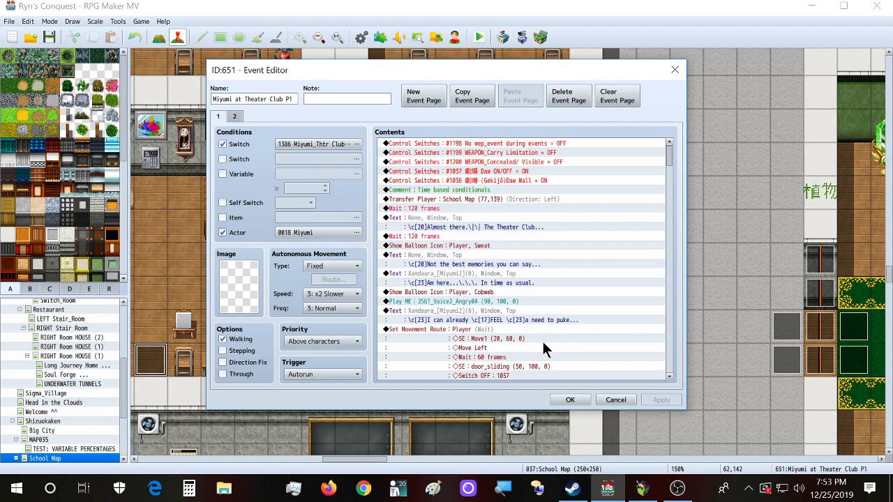
left_click(566, 400)
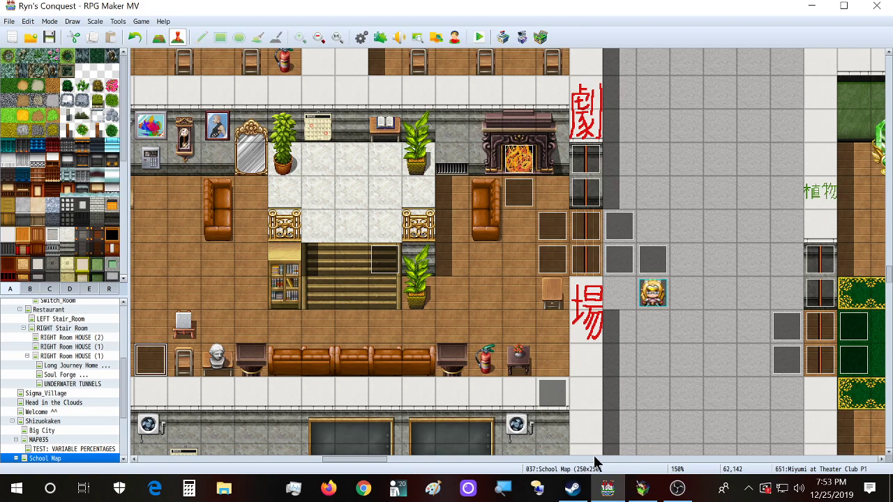
Step: Switch to the running game, maximize its window, and walk the character right toward the garden
mouse_move(349, 461)
left_mouse_down()
mouse_move(420, 472)
mouse_move(338, 464)
mouse_move(350, 466)
left_mouse_up()
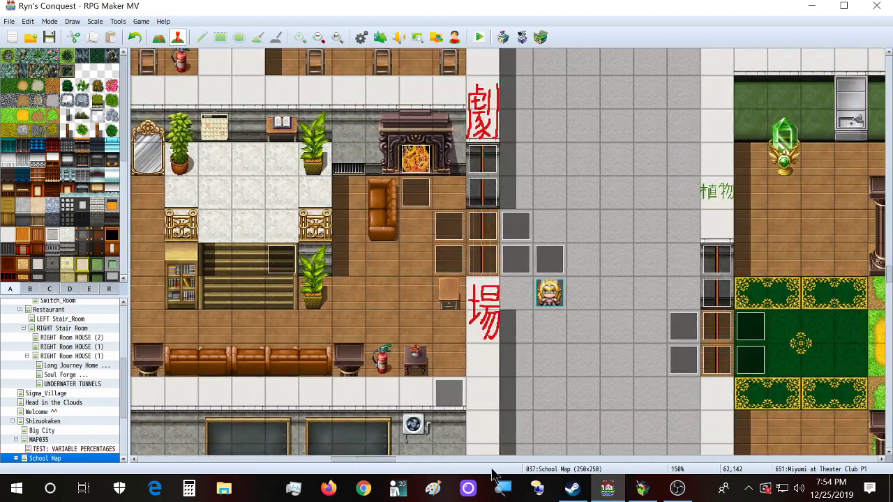
left_click(641, 488)
double_click(534, 20)
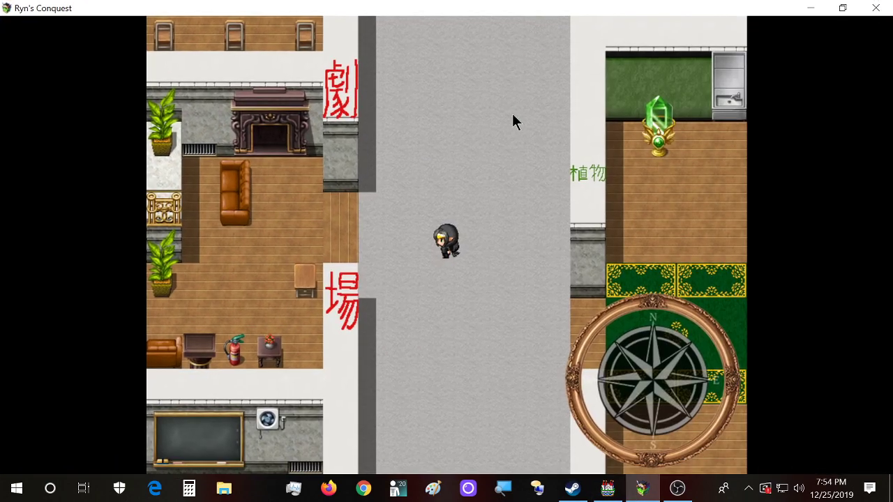
key("Right")
key("Right")
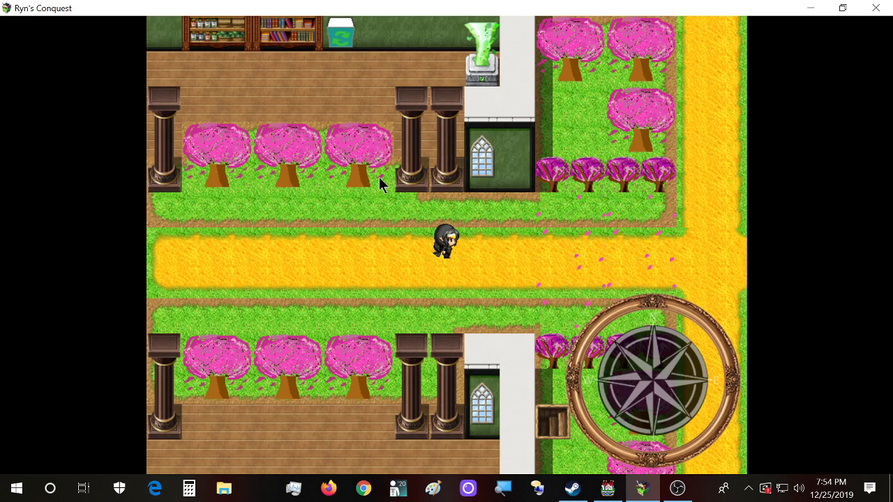
left_click(607, 489)
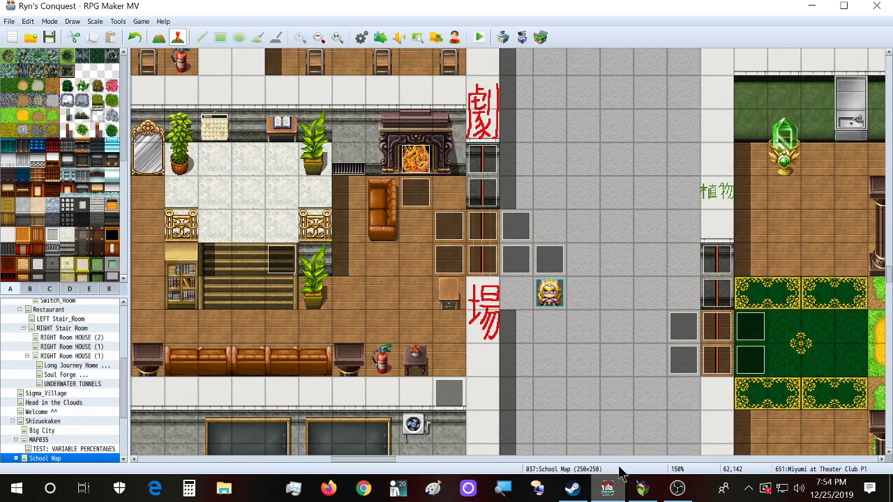
left_click_drag(389, 459, 428, 456)
double_click(521, 263)
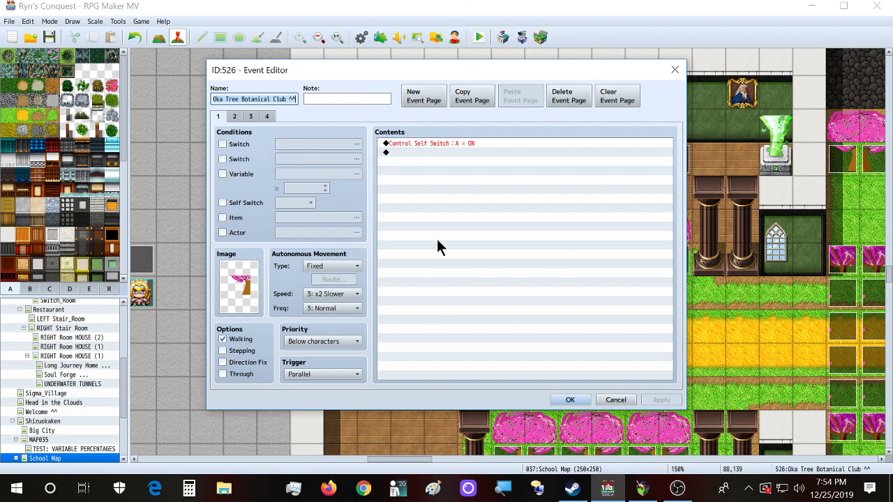
left_click(236, 117)
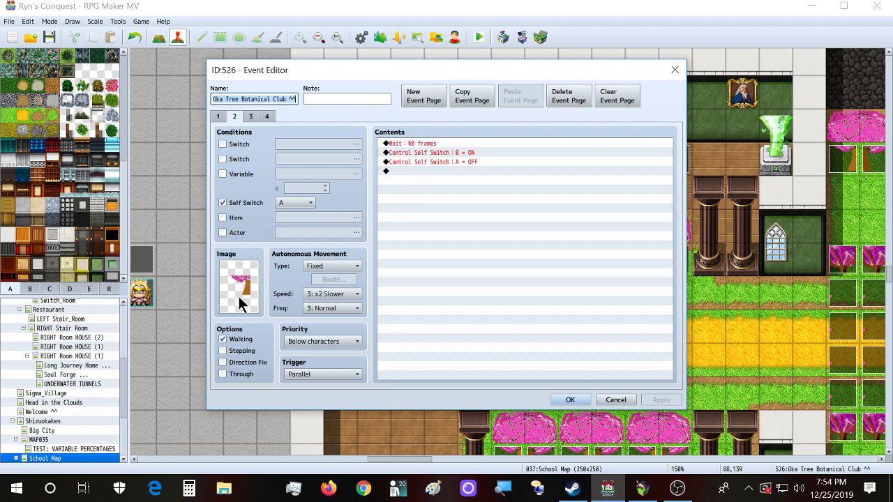
left_click(252, 118)
left_click(266, 116)
left_click(234, 117)
left_click(248, 117)
left_click(267, 116)
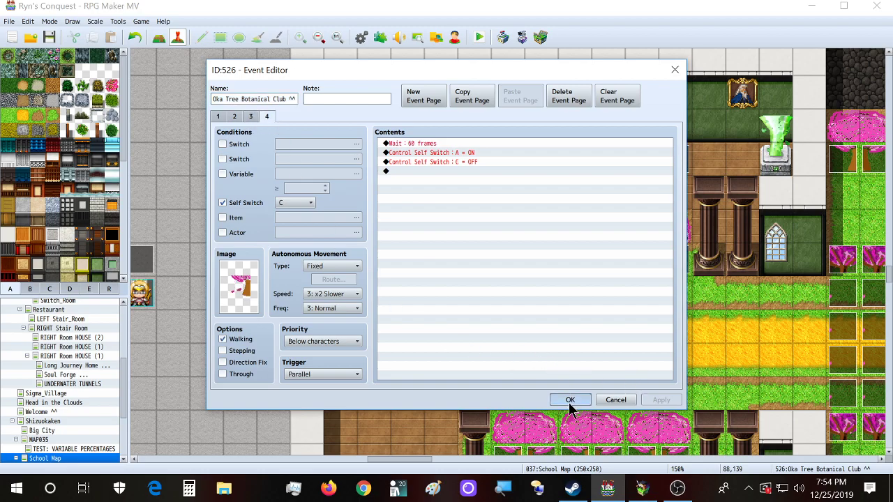
left_click(570, 400)
left_click_drag(415, 463, 368, 467)
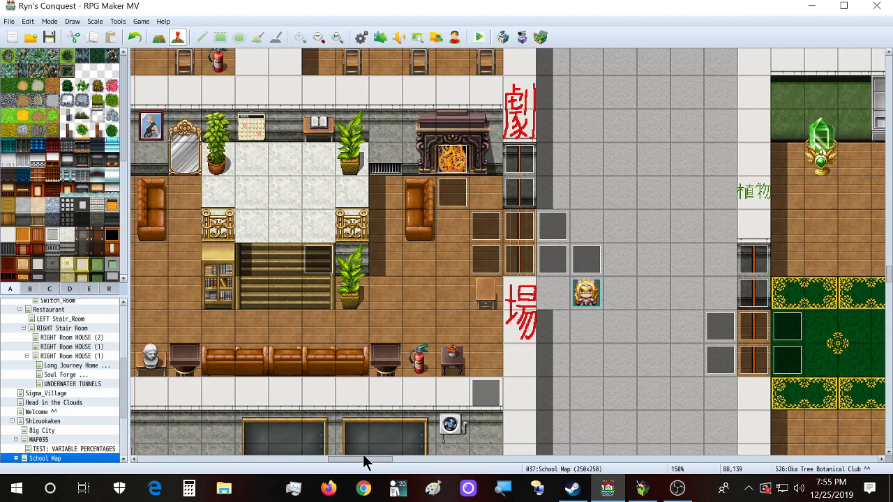
Step: Create a new corridor event using Actor3's top-left character as its sprite
double_click(629, 182)
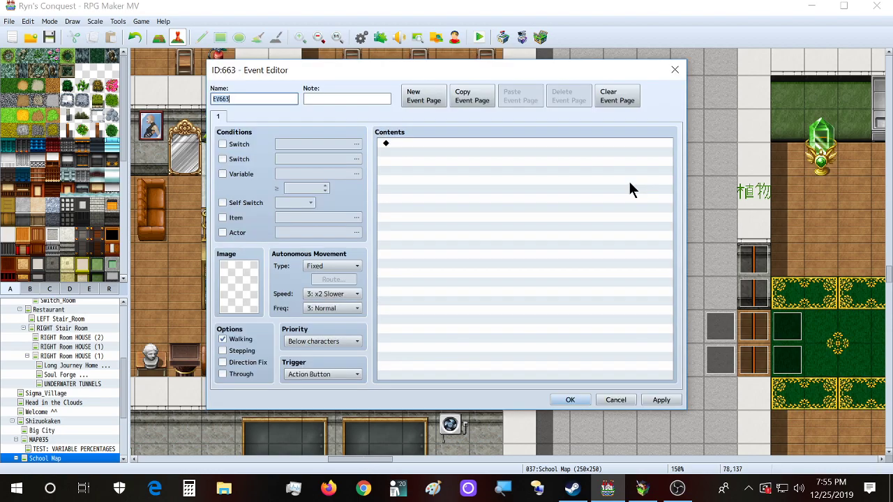
double_click(238, 290)
left_click(327, 213)
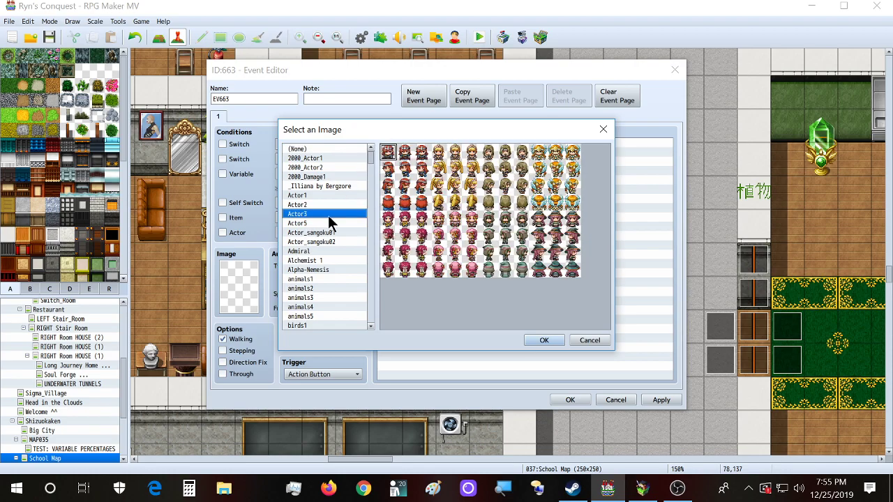
double_click(392, 153)
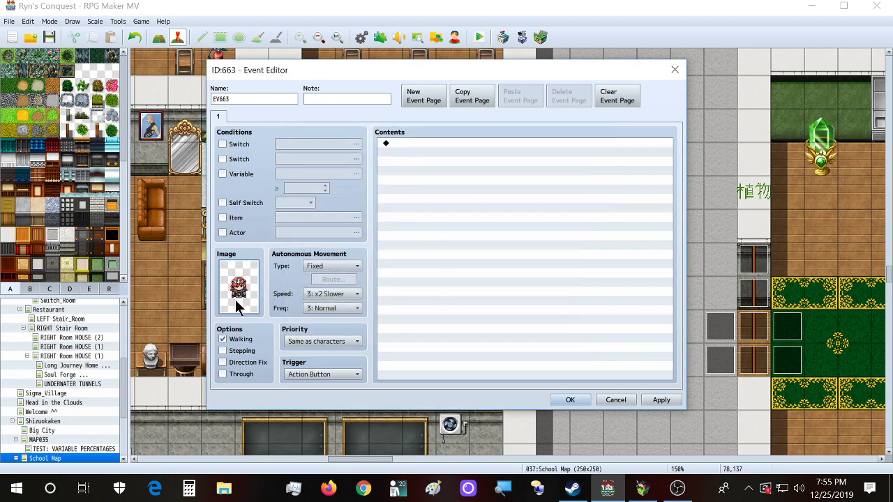
left_click(569, 400)
Step: Reopen EV663 to check it, then select the Gekijō class event tile
left_click(641, 224)
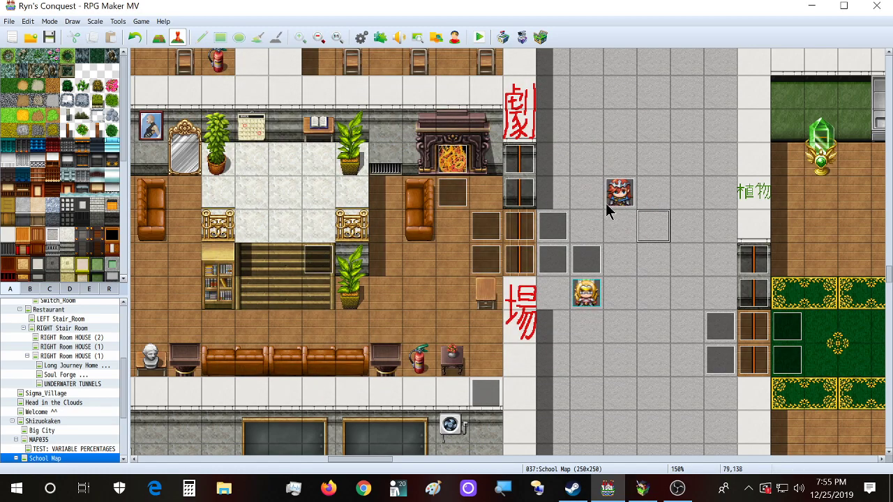
double_click(606, 203)
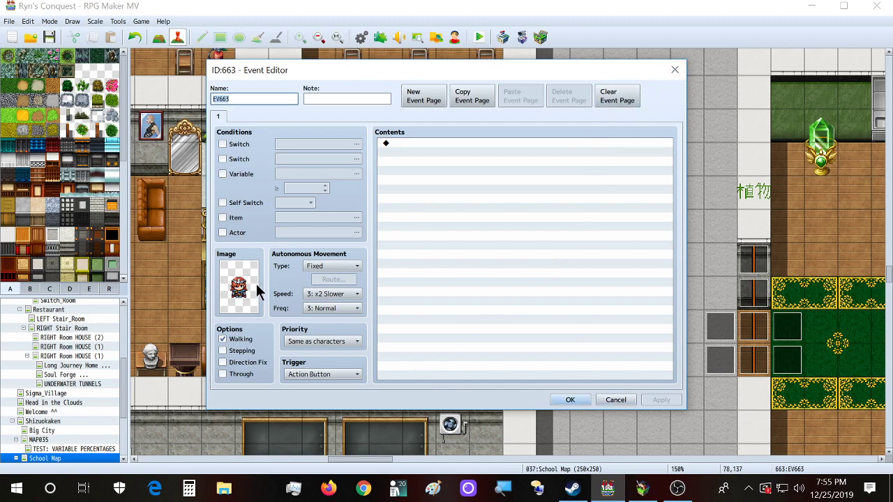
left_click(569, 400)
left_click(548, 260)
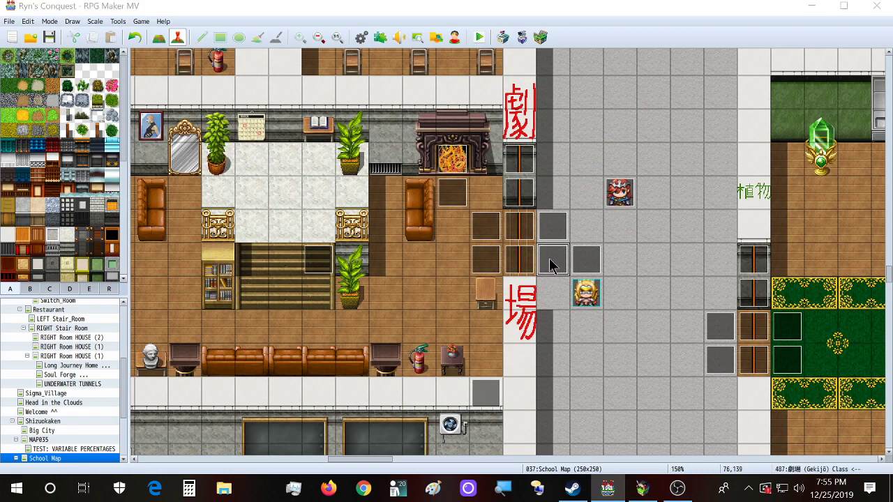
Step: Inspect the Gekijō class event's facing-left conditional block, then select EV663 and its neighbouring tile
double_click(549, 260)
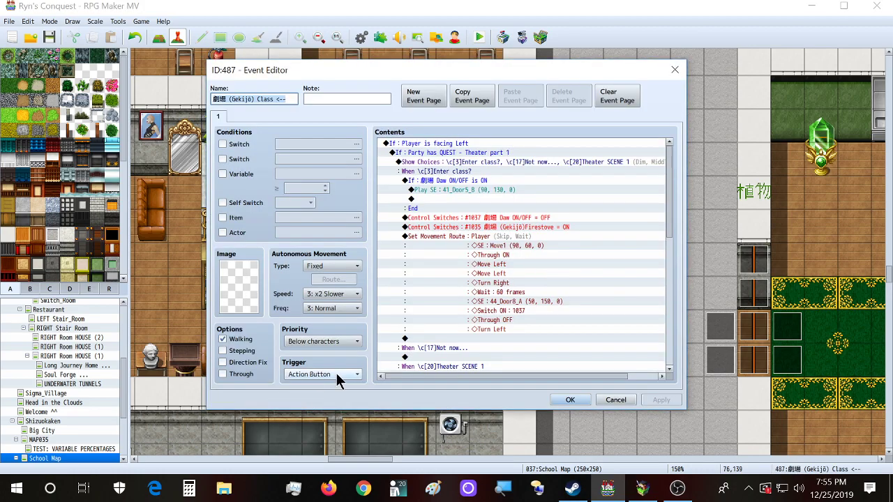
left_click(570, 400)
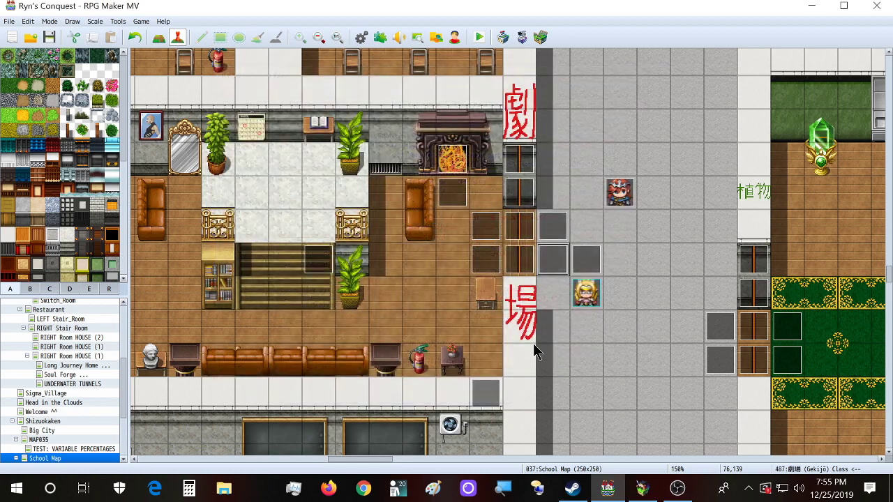
double_click(543, 262)
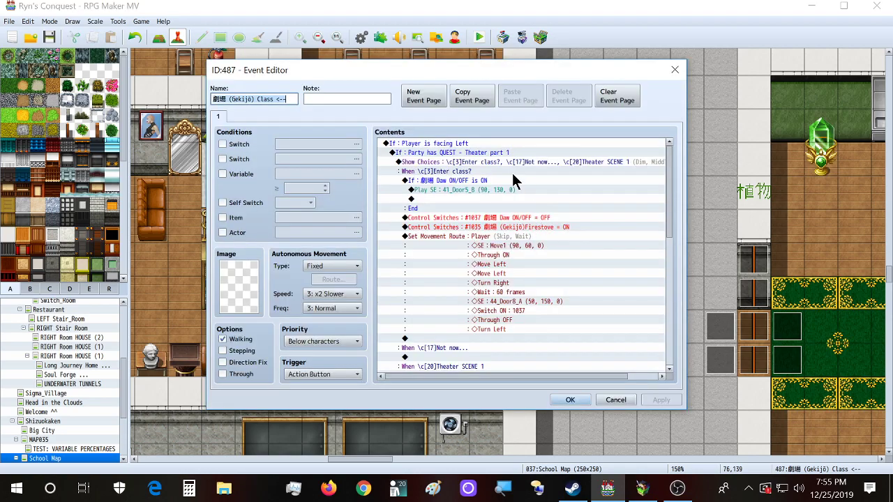
left_click(410, 145)
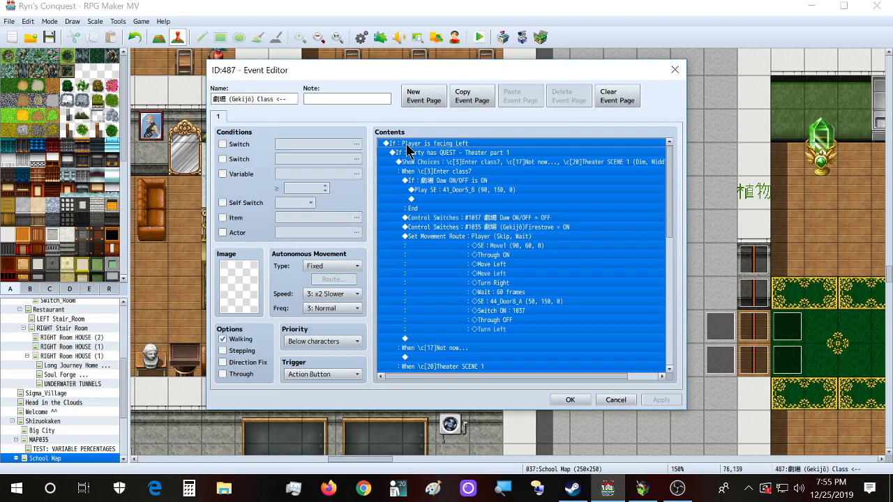
left_click(579, 400)
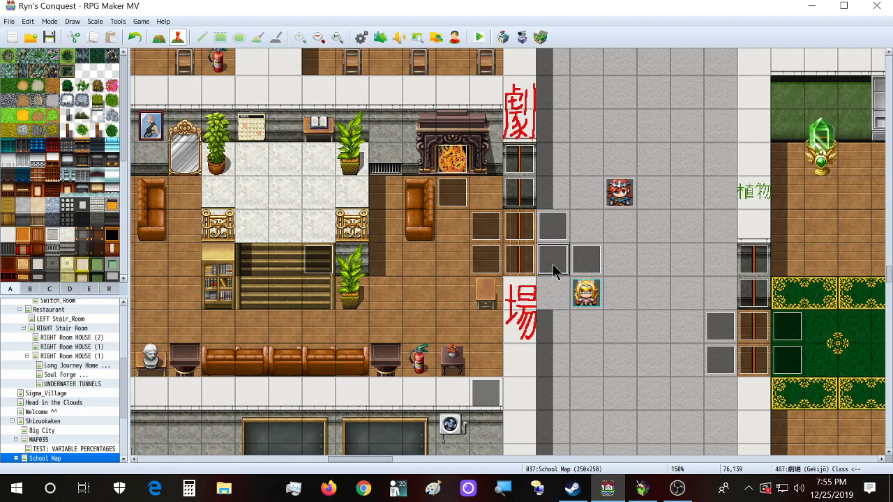
left_click(614, 201)
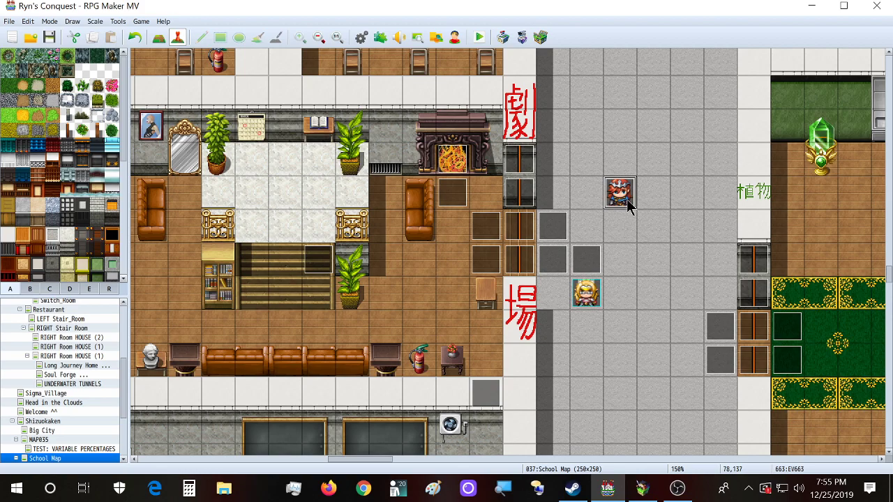
left_click(581, 200)
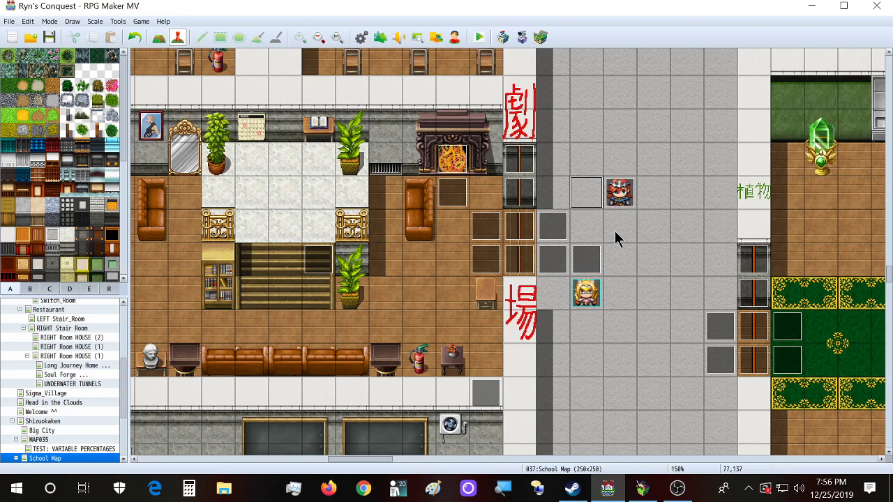
Step: Open EV663 without adding commands, reopen it, and show the Autonomous Movement Type options
double_click(620, 192)
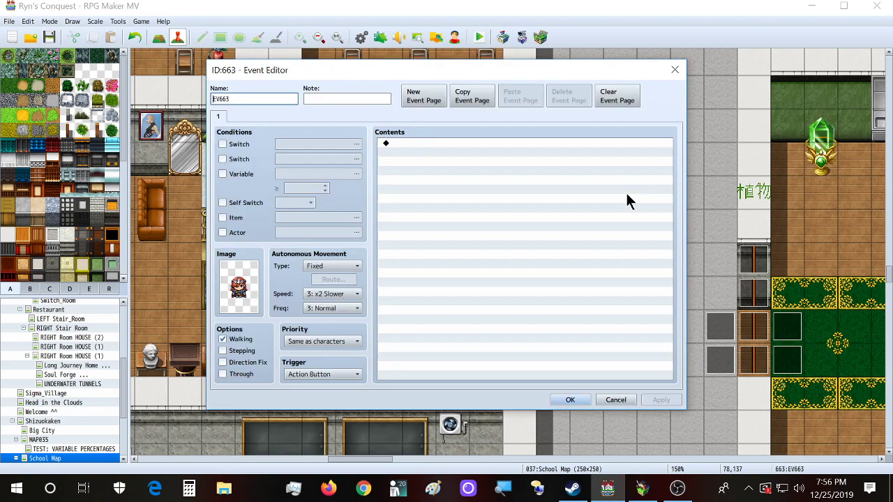
left_click(465, 144)
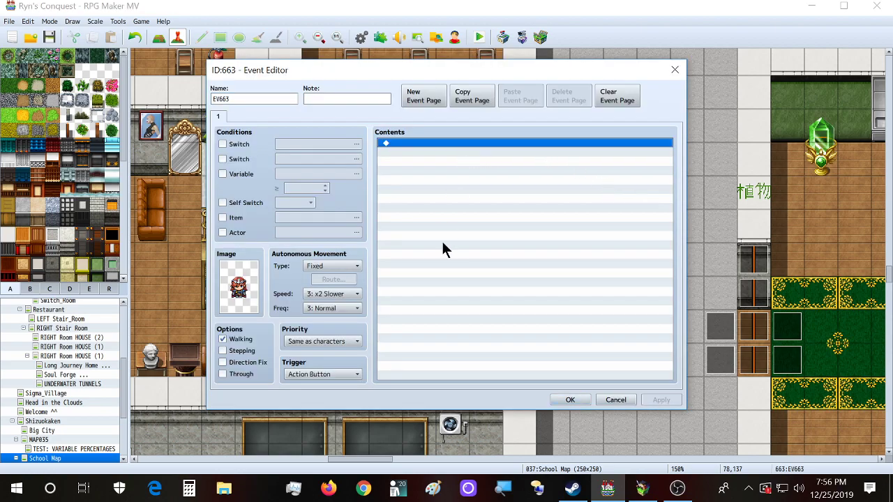
double_click(427, 144)
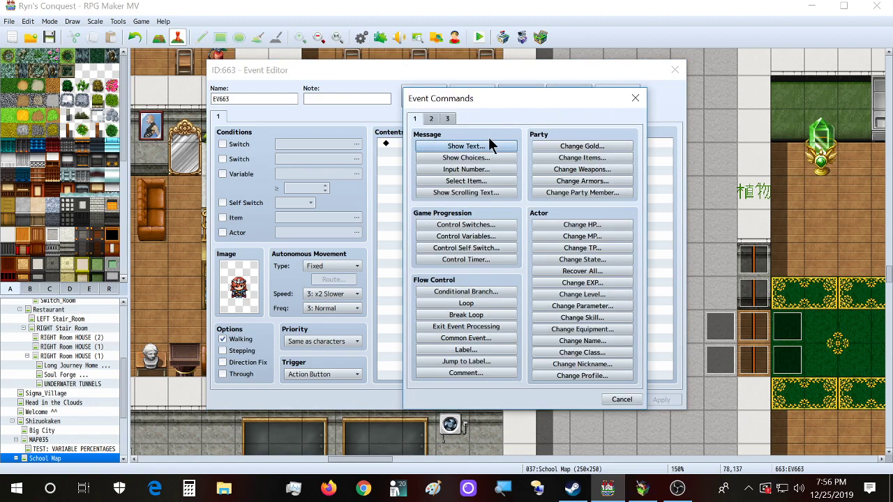
left_click(639, 101)
left_click(674, 70)
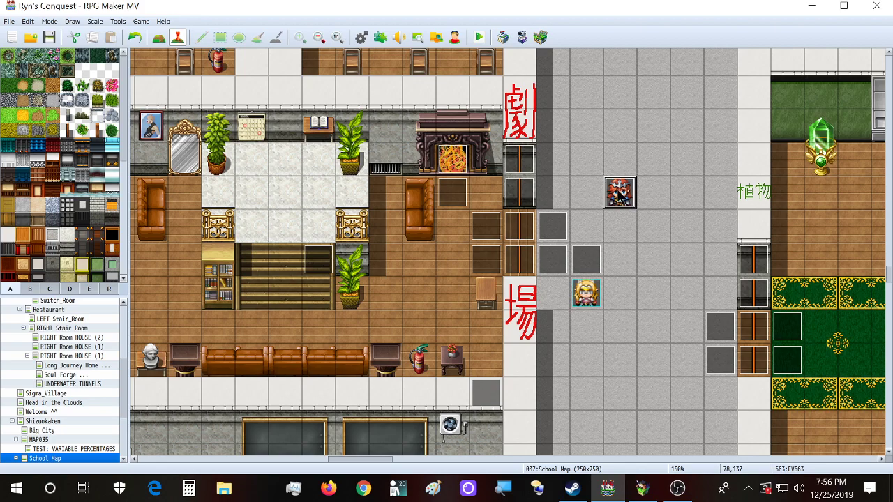
double_click(616, 190)
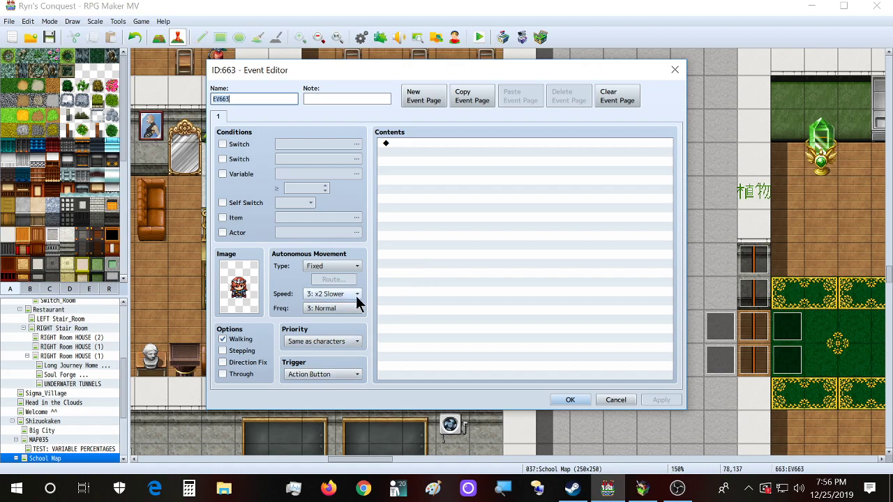
left_click(361, 265)
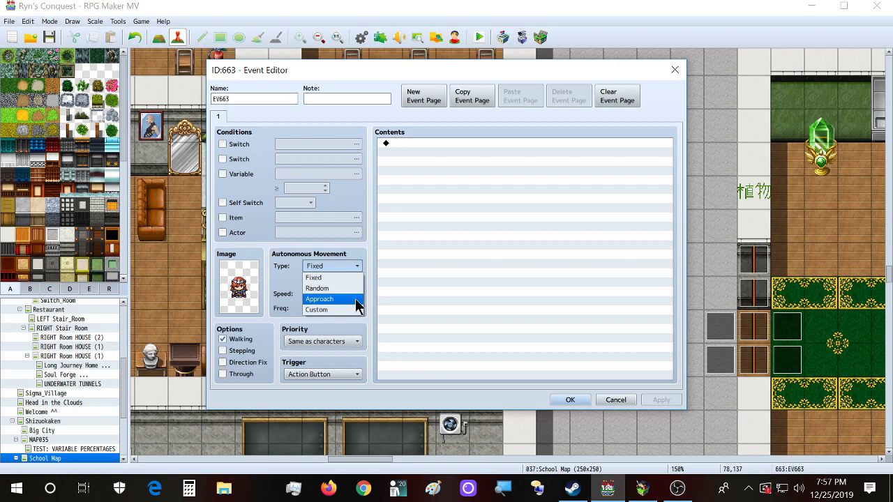
Step: Set EV663's autonomous movement type to Custom and open its movement route editor
left_click(354, 309)
left_click(354, 268)
left_click(348, 277)
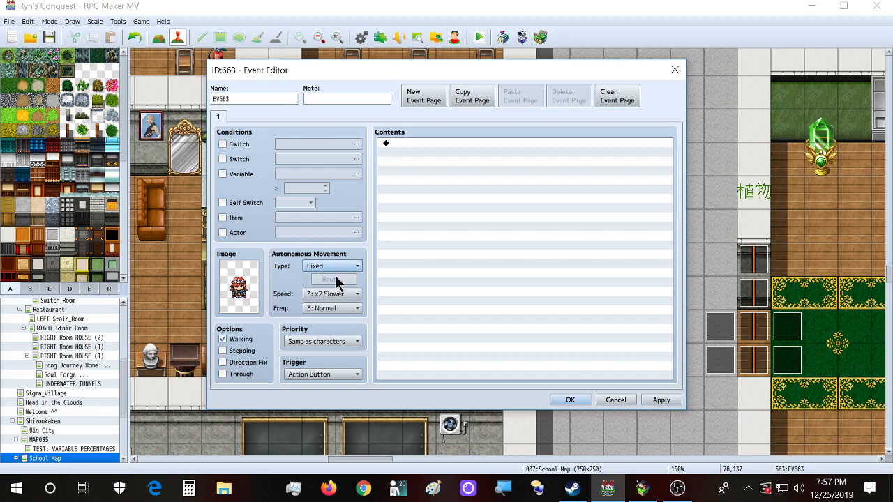
left_click(337, 267)
left_click(339, 313)
left_click(343, 279)
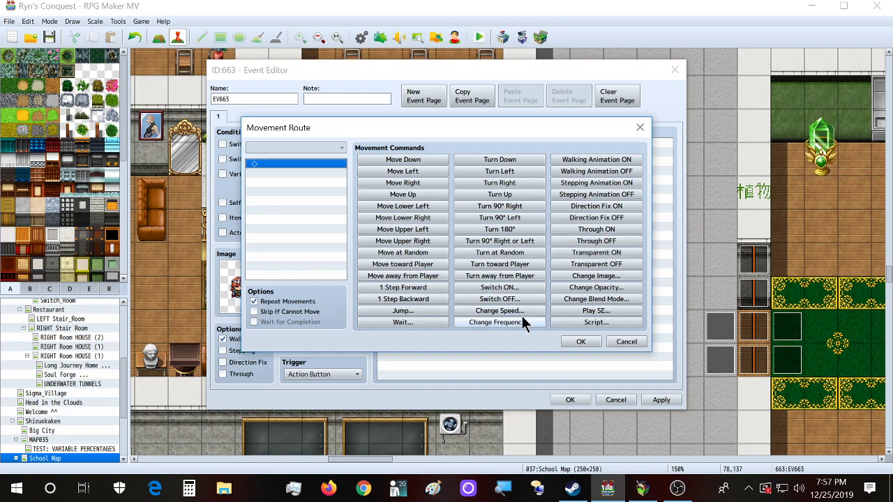
Step: Try a Change Opacity of 120 but cancel it, then open the Change Blend Mode dropdown
left_click(588, 283)
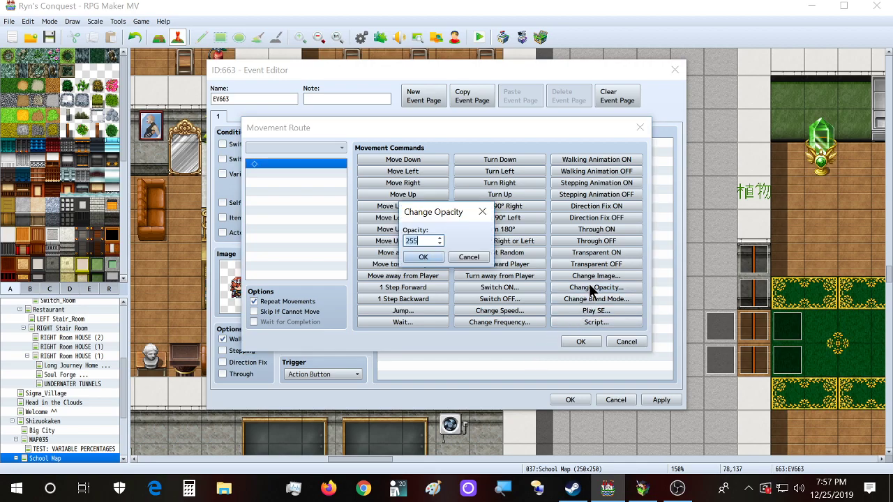
left_click(425, 241)
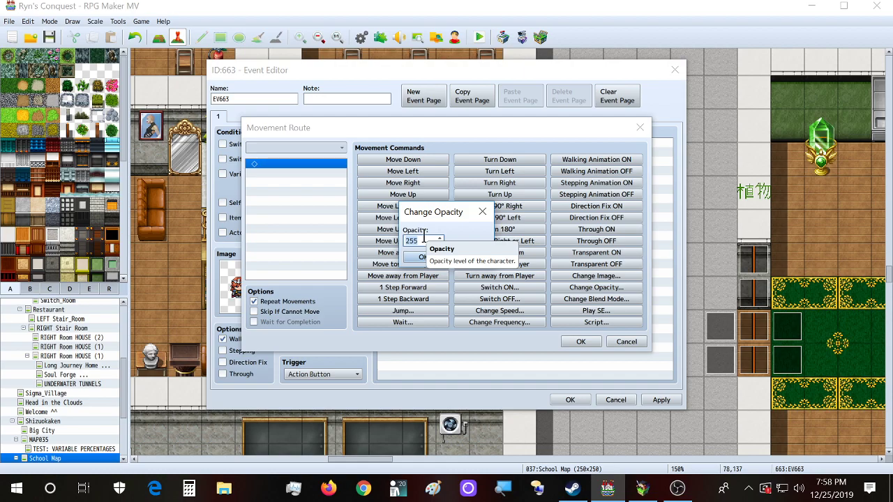
type("120")
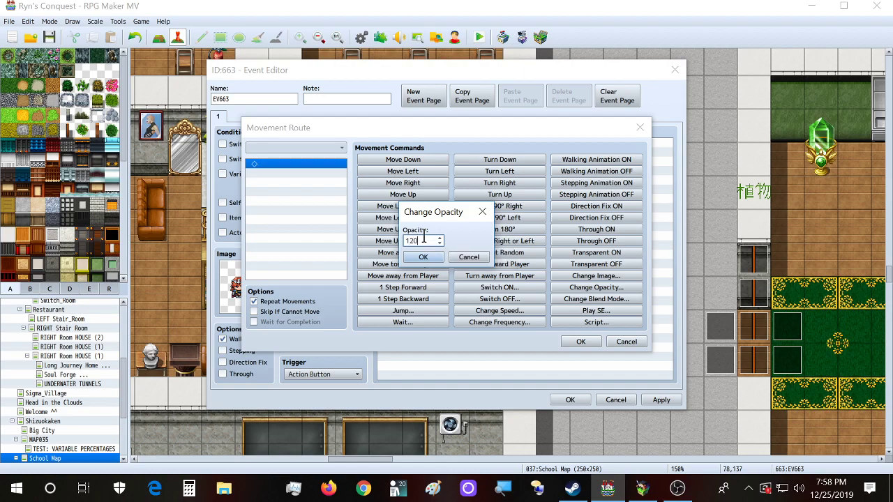
key("Escape")
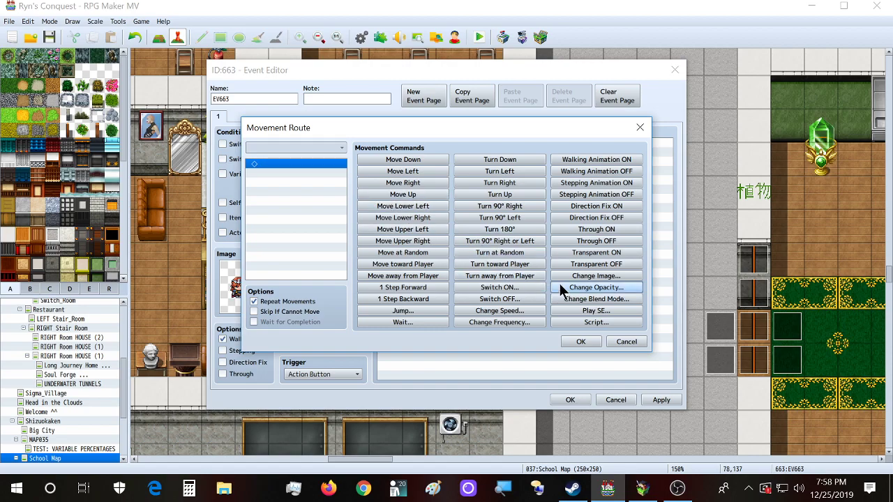
left_click(568, 299)
left_click(430, 242)
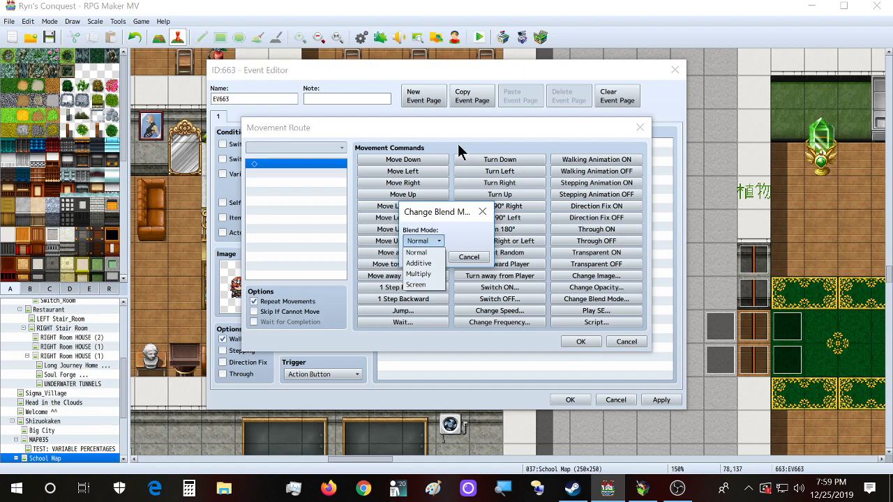
Step: Switch between the running game and the editor, then cancel the Change Blend Mode dialog
left_click(642, 488)
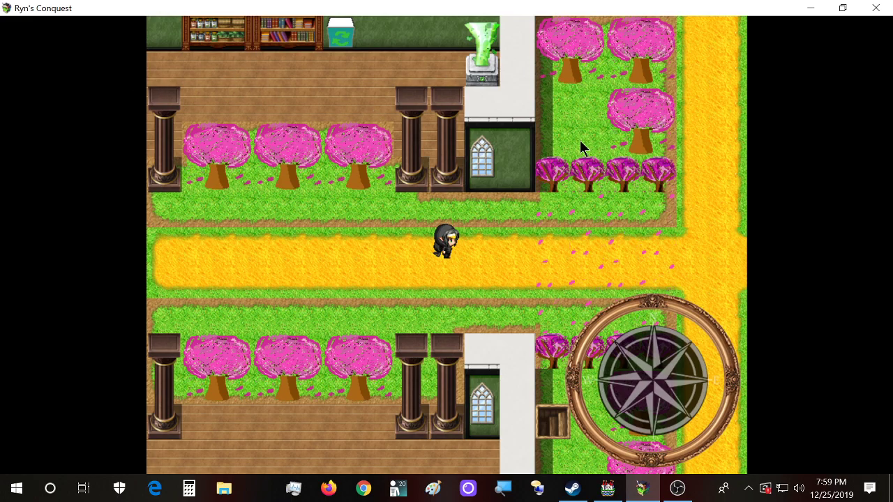
left_click(607, 488)
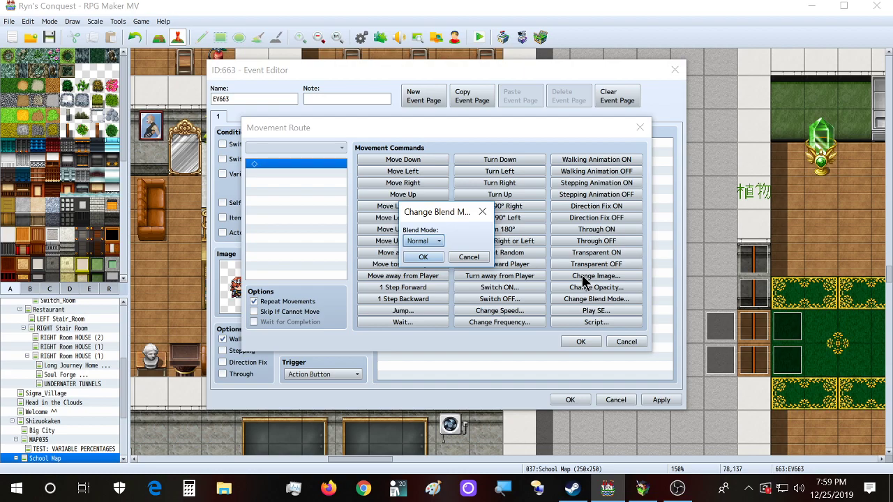
left_click(642, 488)
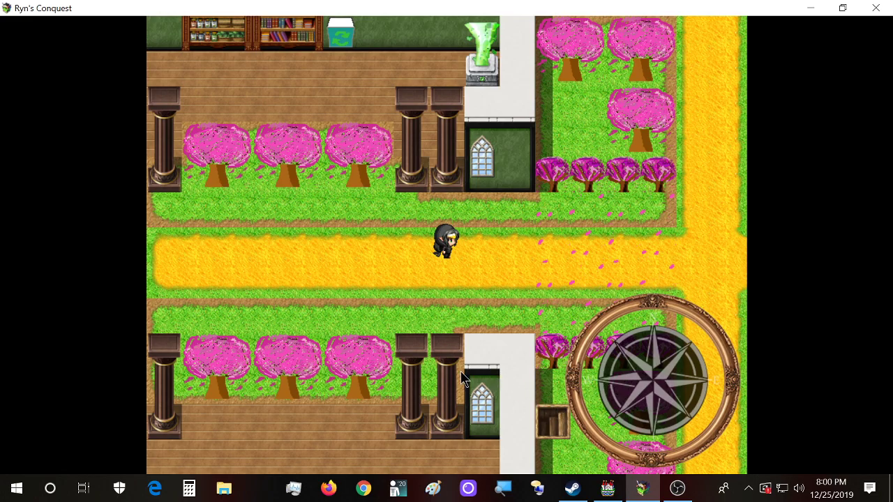
left_click(608, 490)
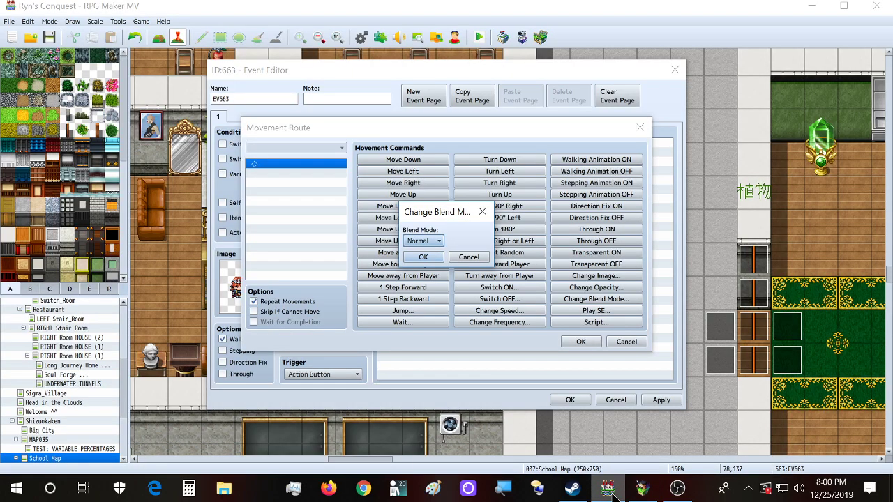
left_click(462, 260)
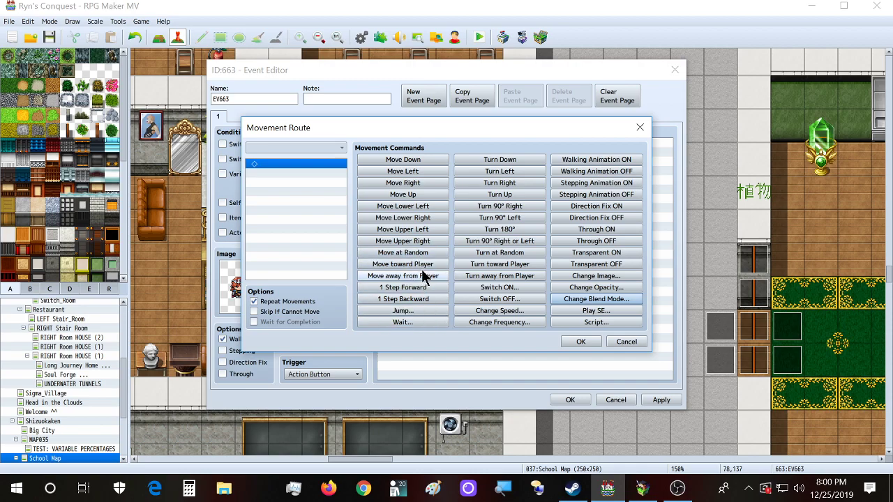
Step: Cancel the movement route, set EV663's movement type to Fixed, and discard all event changes
left_click(633, 342)
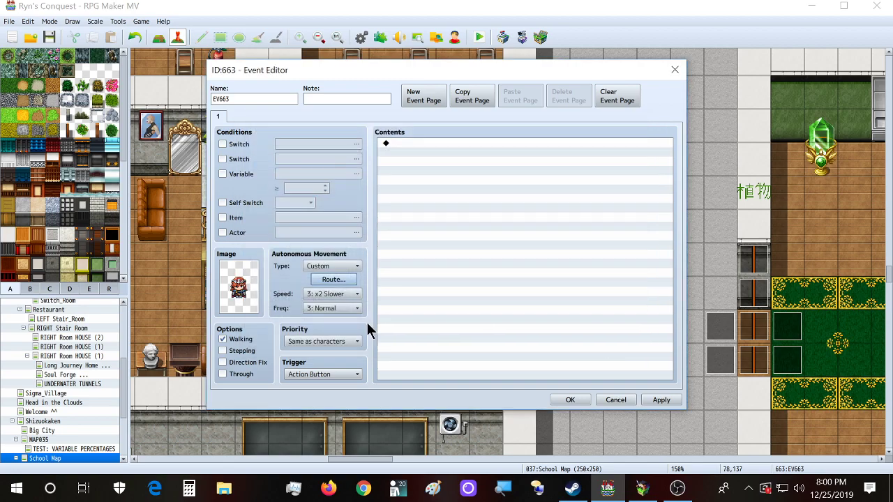
left_click(348, 266)
left_click(350, 276)
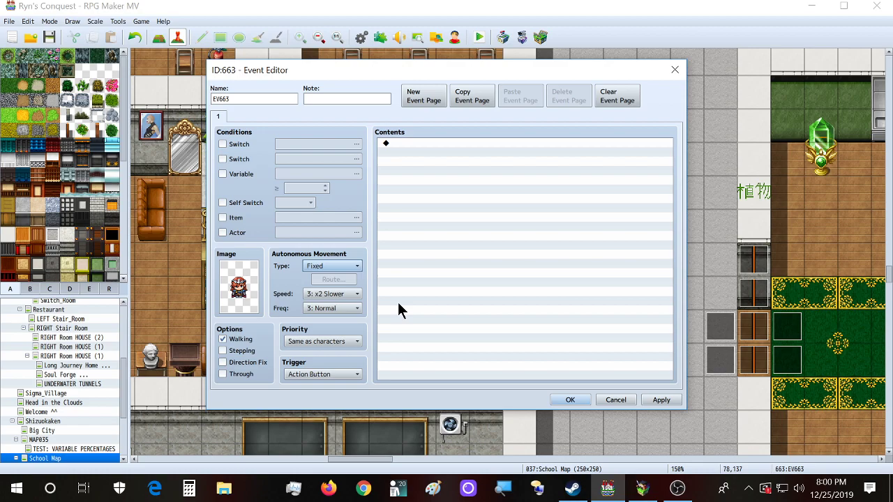
left_click(674, 69)
left_click(450, 260)
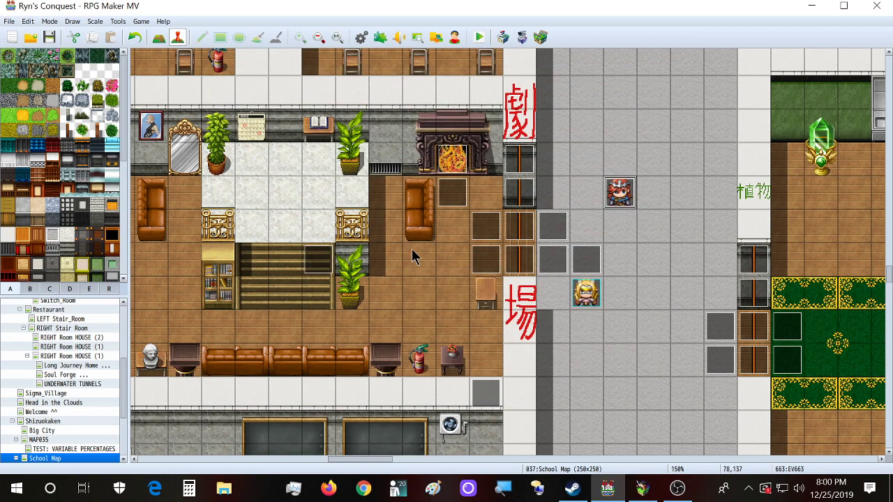
Step: Open and close the red-haired EV663 event on the School Map without changes
double_click(621, 196)
left_click(674, 70)
scroll(73, 356, "up", 4)
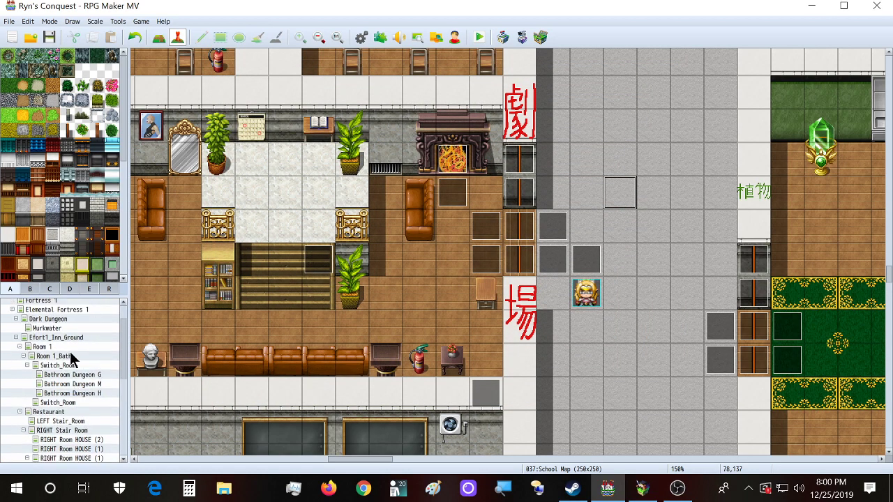
scroll(76, 338, "down", 3)
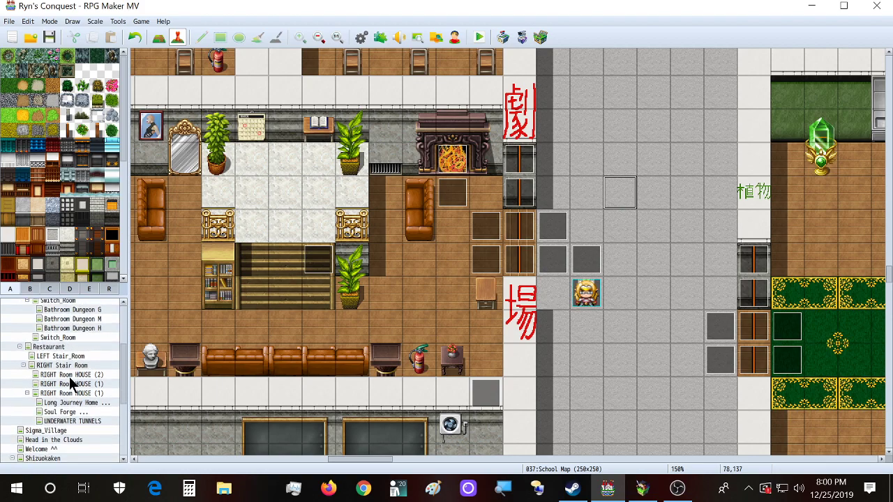
scroll(83, 369, "down", 3)
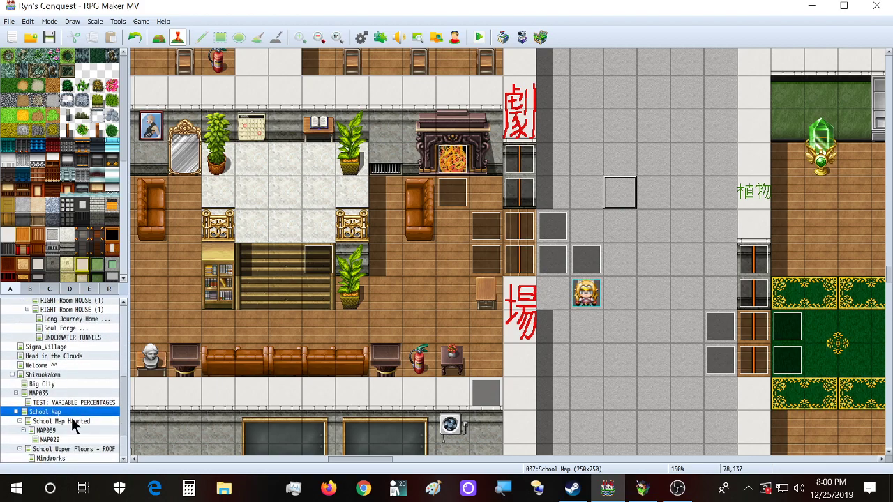
Step: Load the Shizuokaken map and move the view to the park with the guard characters
right_click(62, 371)
left_click(471, 2)
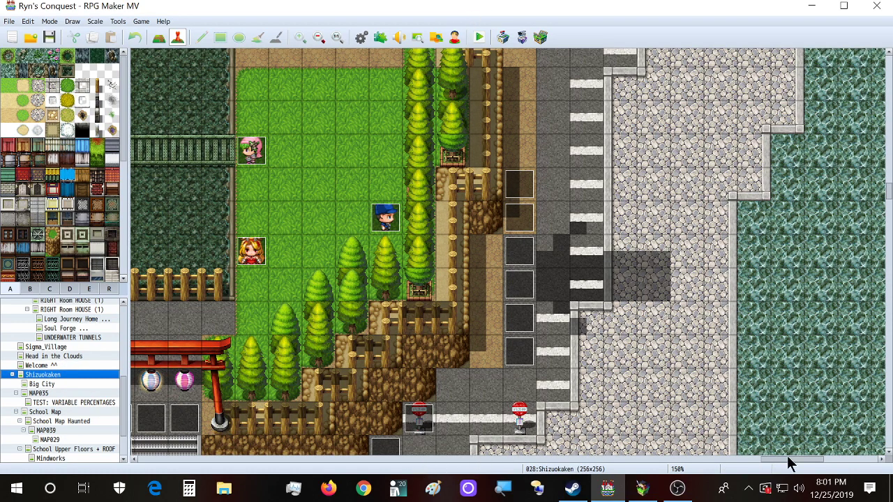
scroll(467, 351, "up", 8)
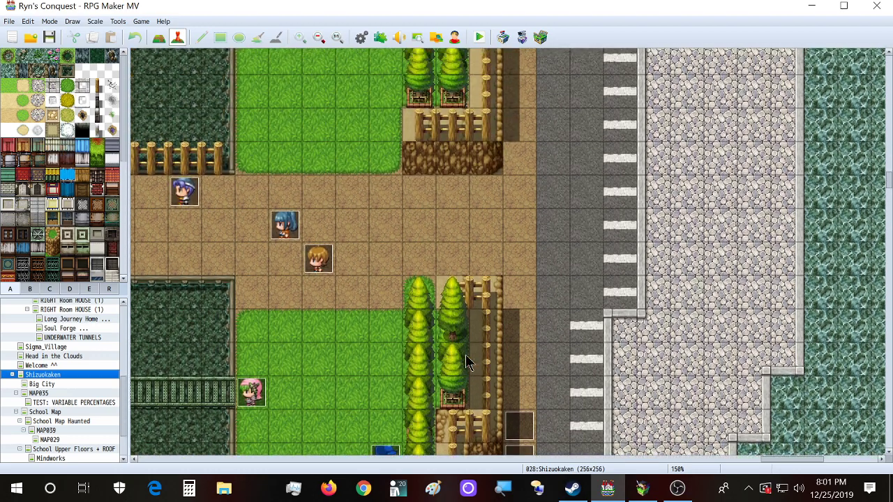
scroll(468, 363, "up", 7)
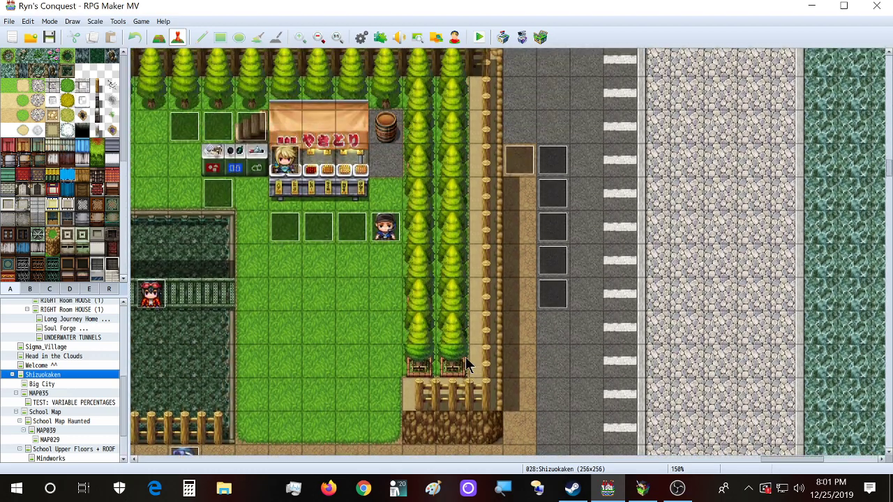
left_click_drag(792, 461, 760, 471)
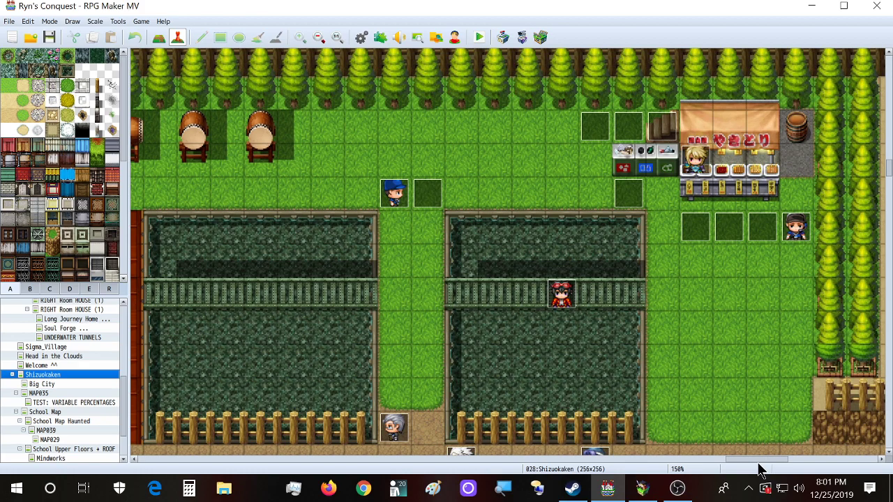
double_click(401, 202)
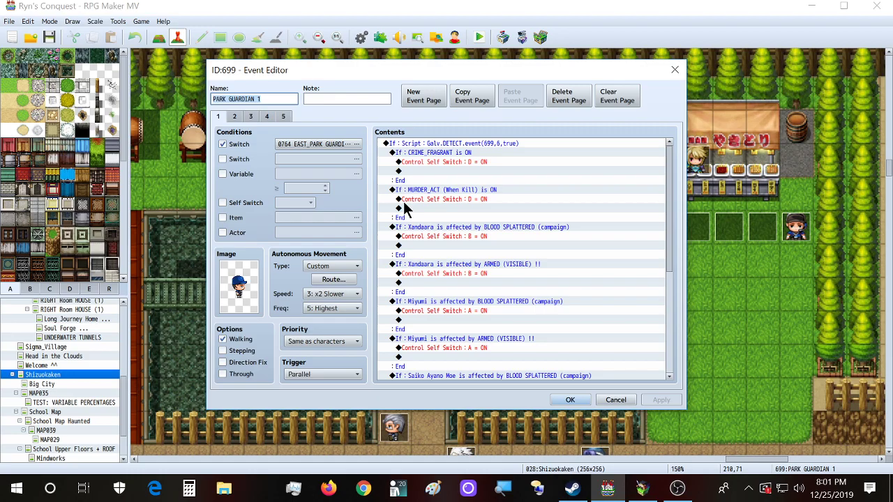
mouse_move(522, 70)
left_mouse_down()
mouse_move(818, 253)
mouse_move(818, 263)
mouse_move(751, 198)
mouse_move(523, 66)
mouse_move(519, 84)
left_mouse_up()
left_click(441, 201)
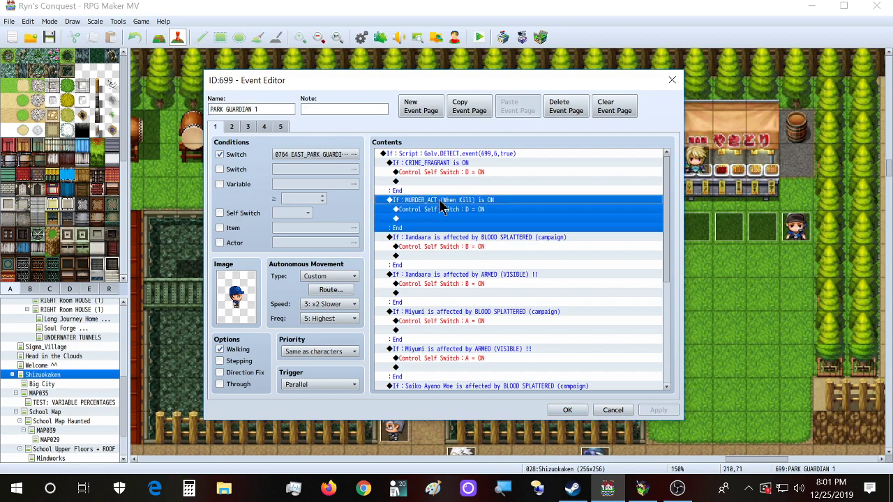
left_click(448, 240)
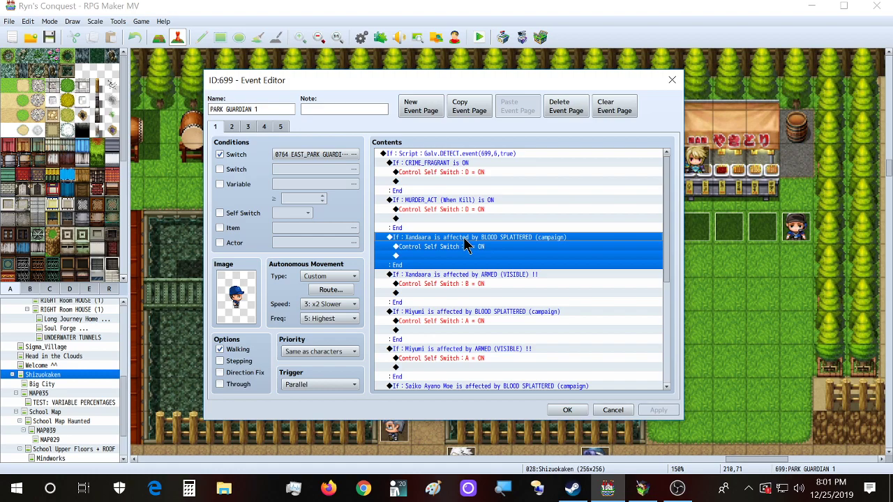
left_click(475, 276)
left_click(472, 249)
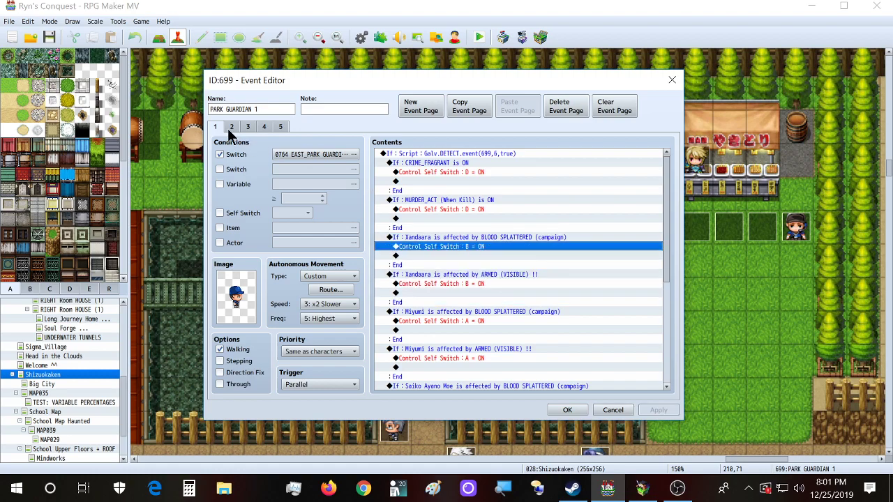
scroll(464, 241, "down", 2)
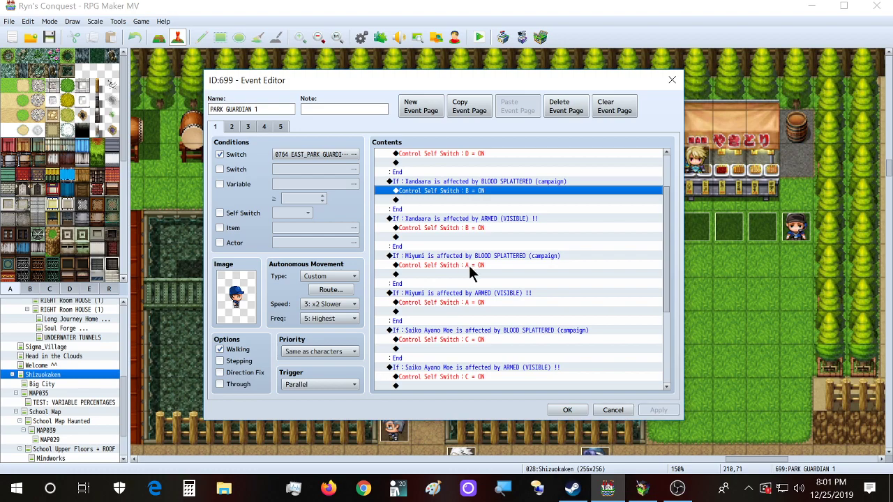
scroll(470, 270, "down", 5)
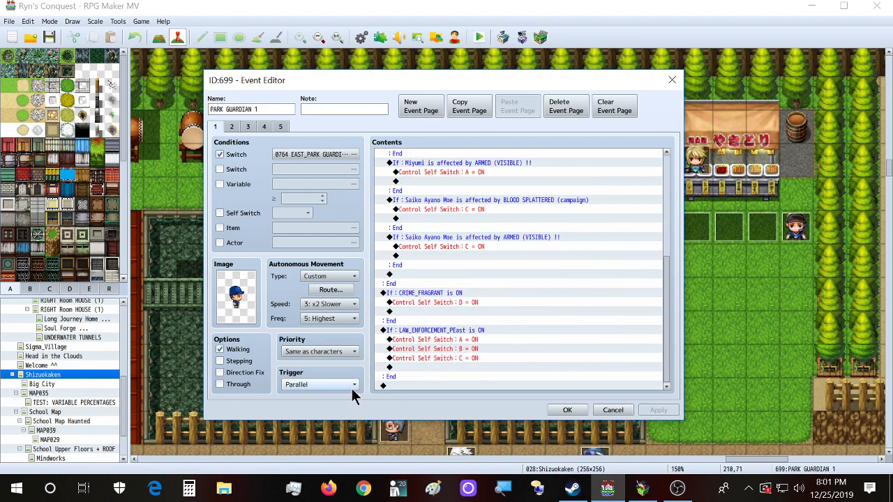
left_click(234, 127)
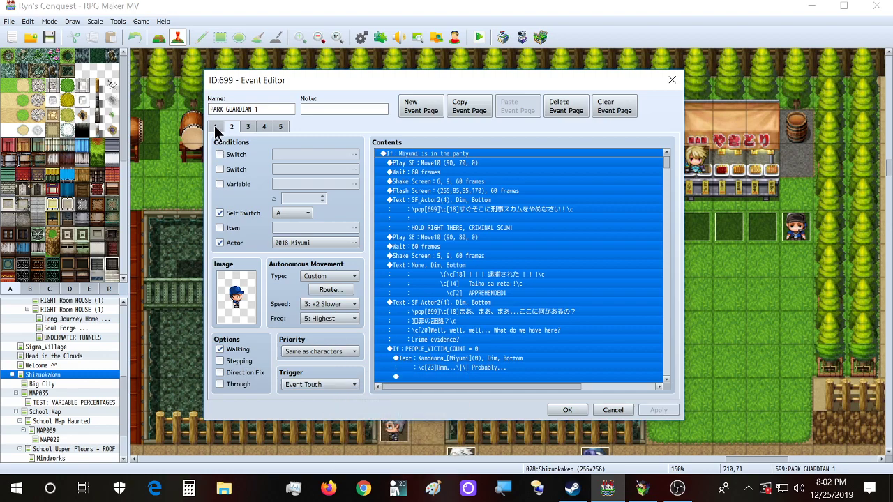
left_click(215, 127)
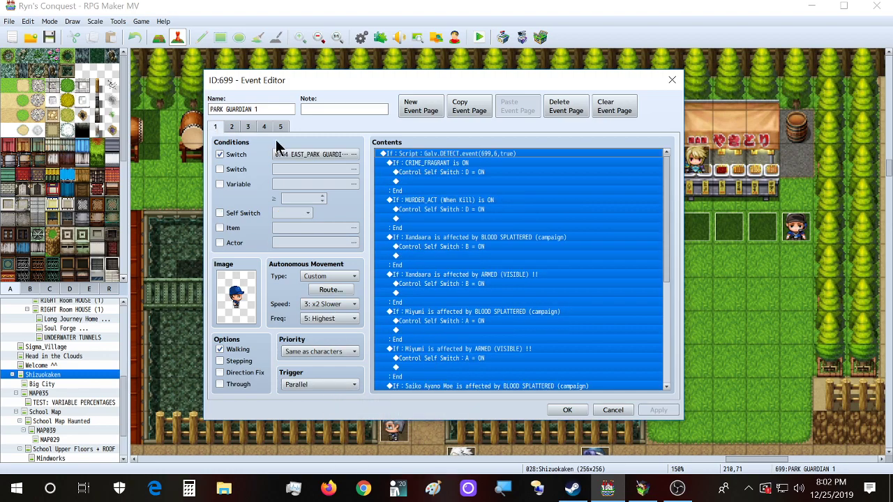
left_click(550, 321)
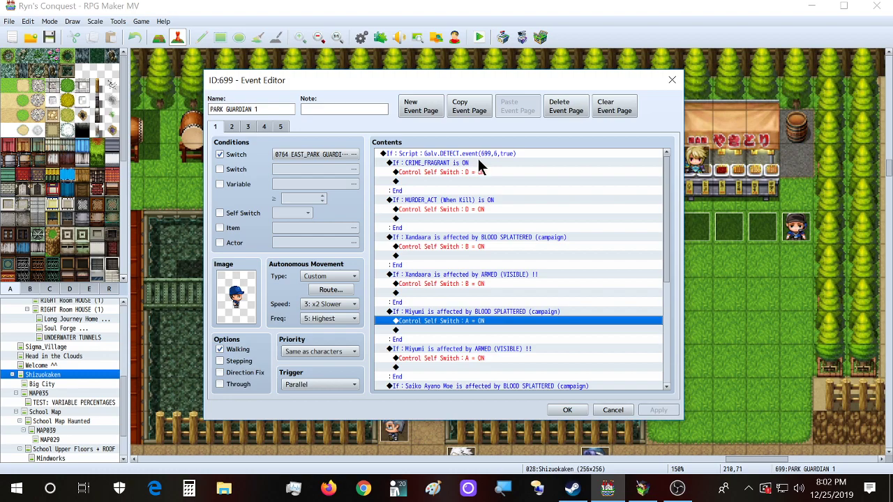
left_click(428, 155)
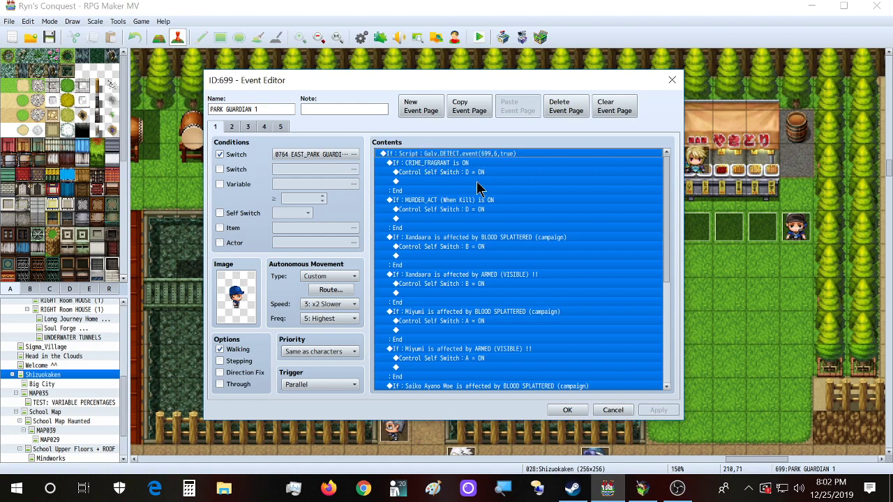
left_click(477, 182)
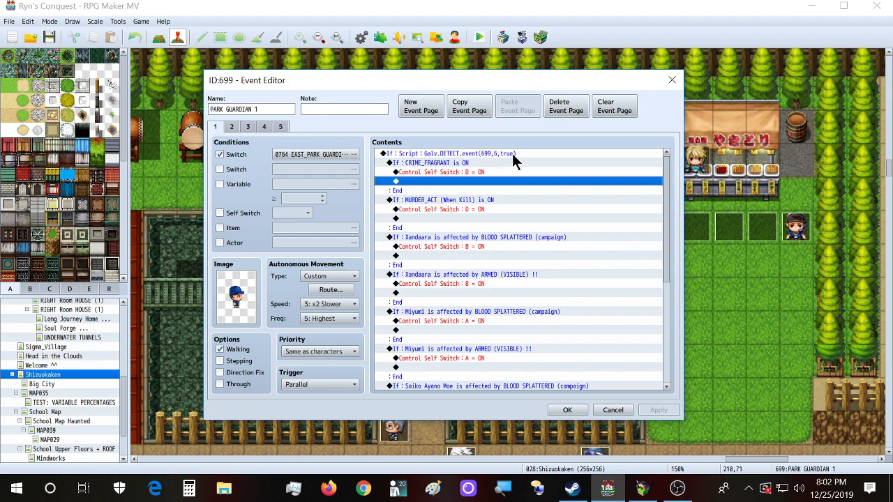
left_click(567, 410)
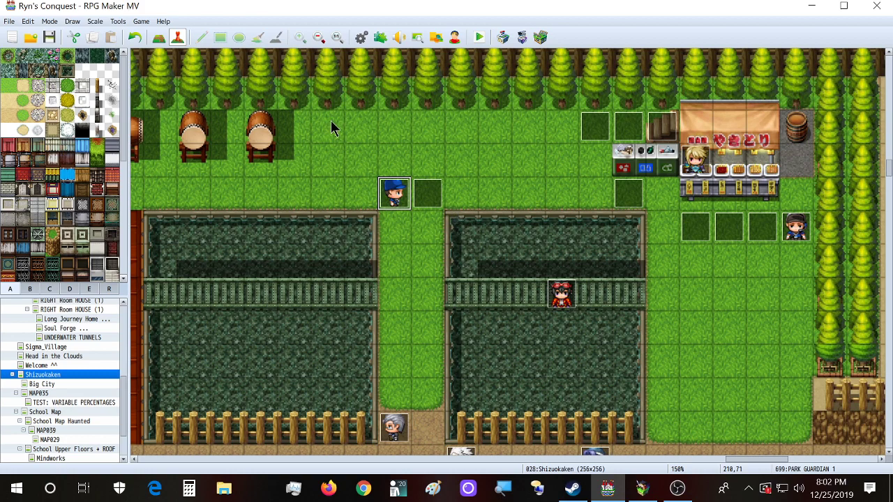
double_click(394, 196)
left_click(501, 144)
left_click(532, 198)
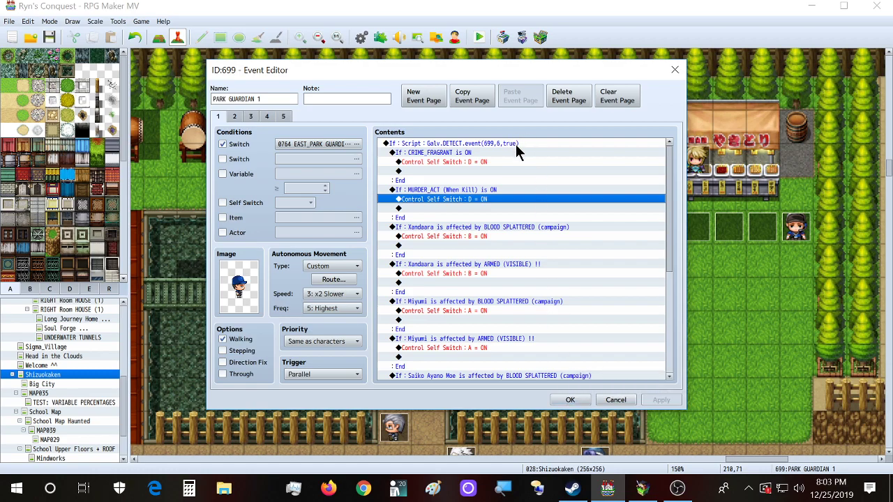
left_click(675, 70)
Step: Open the Event Editor for the blue-capped PARK GUARDIAN 1 on the Shizuokaken map
scroll(418, 279, "down", 3)
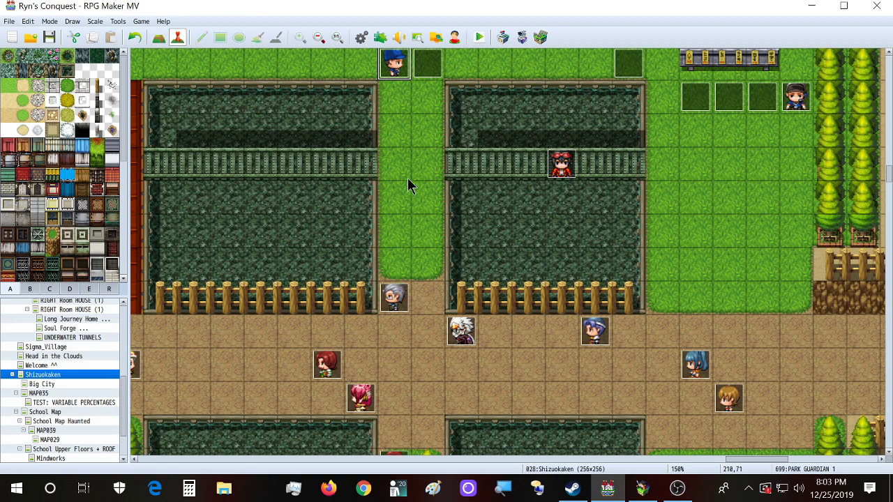
scroll(493, 161, "up", 2)
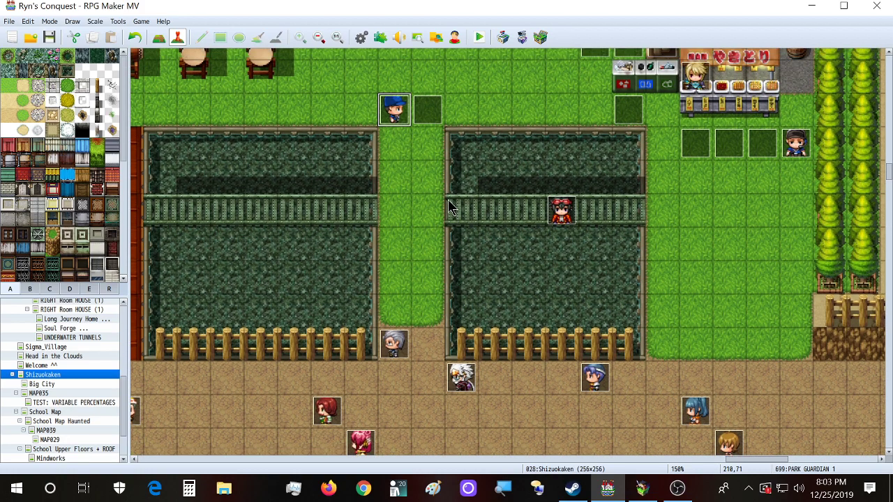
double_click(394, 112)
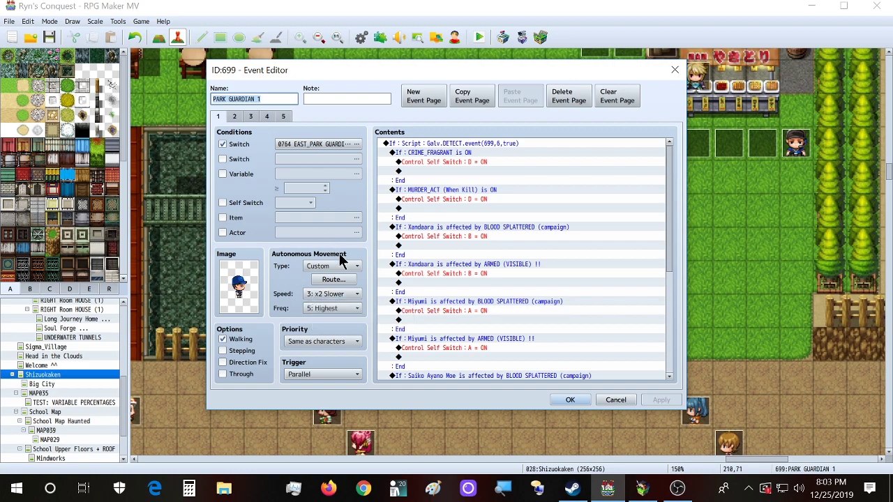
Step: Switch to the Ryn's Conquest playtest and walk the hero left and up the grey road
left_click(645, 490)
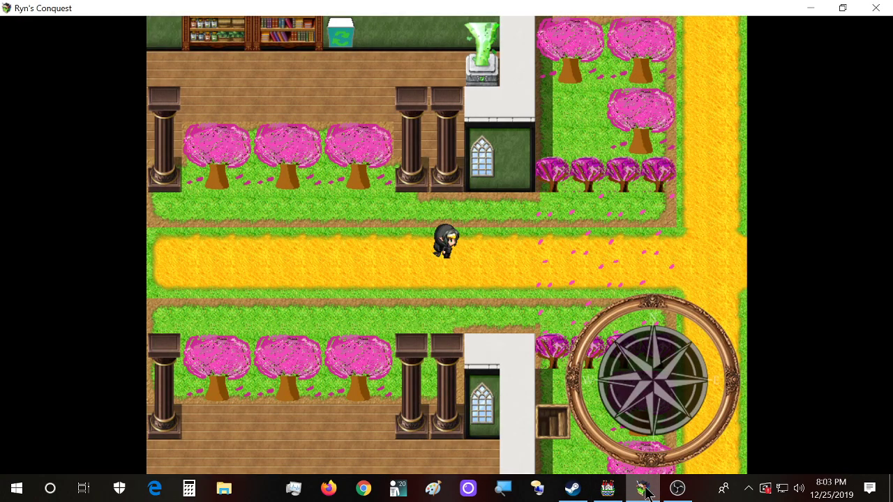
key("Left")
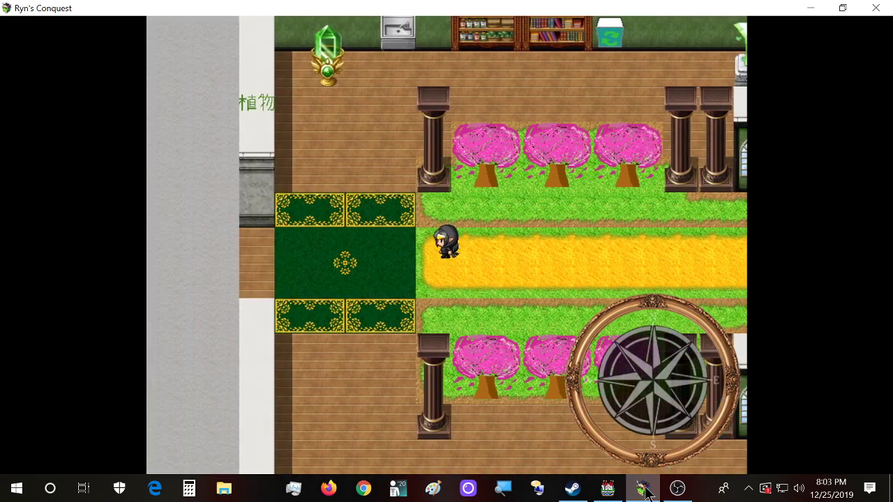
key("Left")
key("Up")
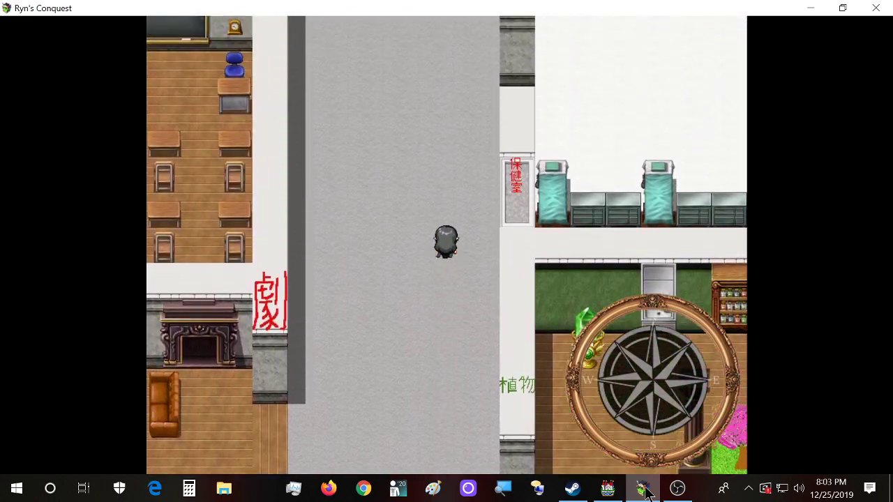
key("Down")
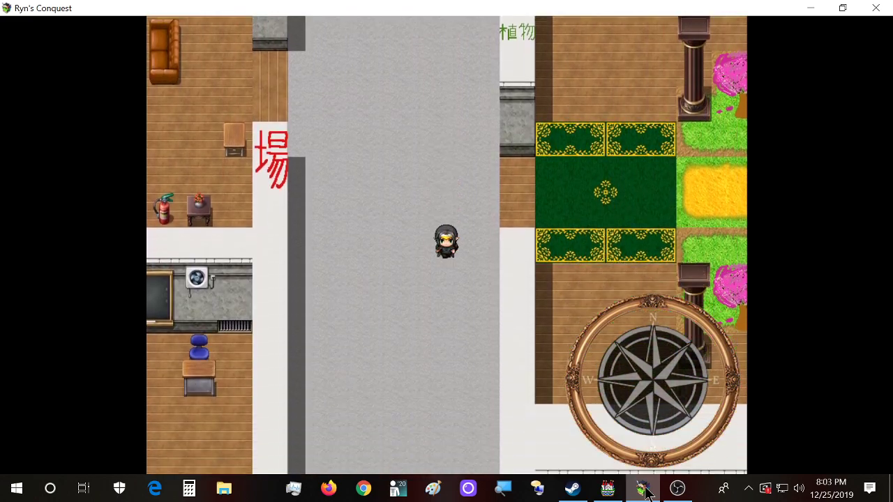
key("Up")
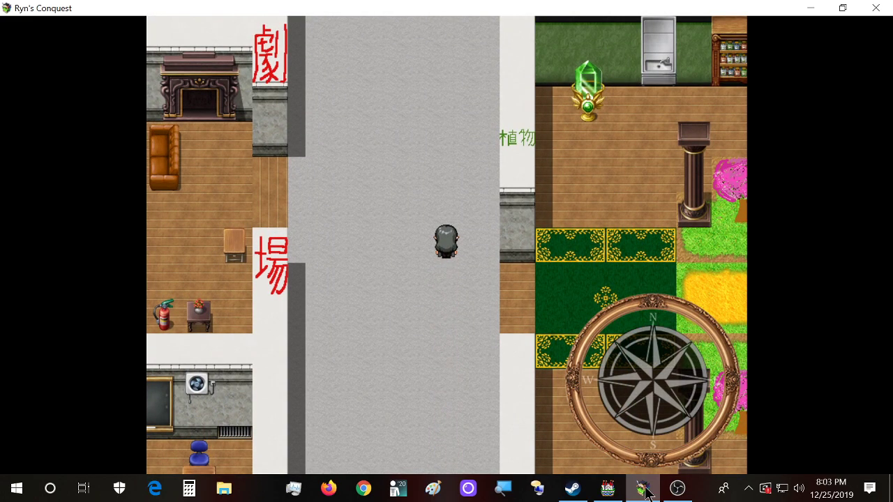
Step: Back in the editor, confirm PARK GUARDIAN 1 keeps speed 3: x2 Slower and frequency 5: Highest
left_click(607, 489)
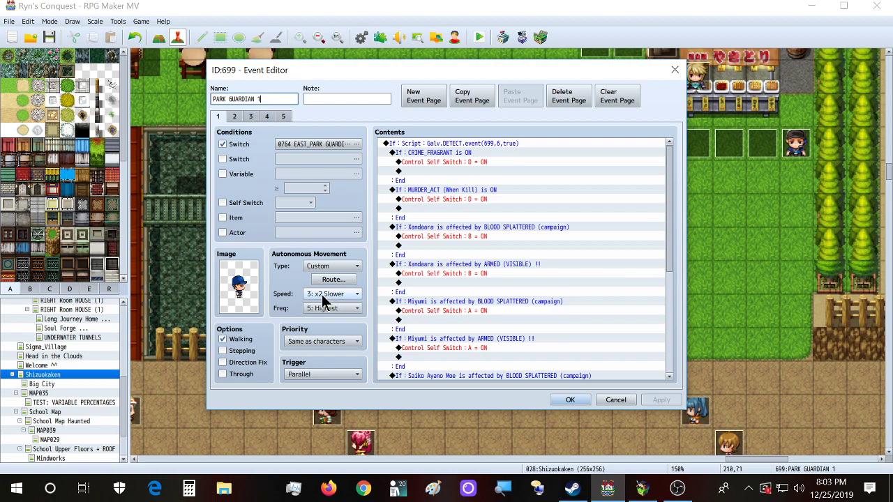
left_click(353, 297)
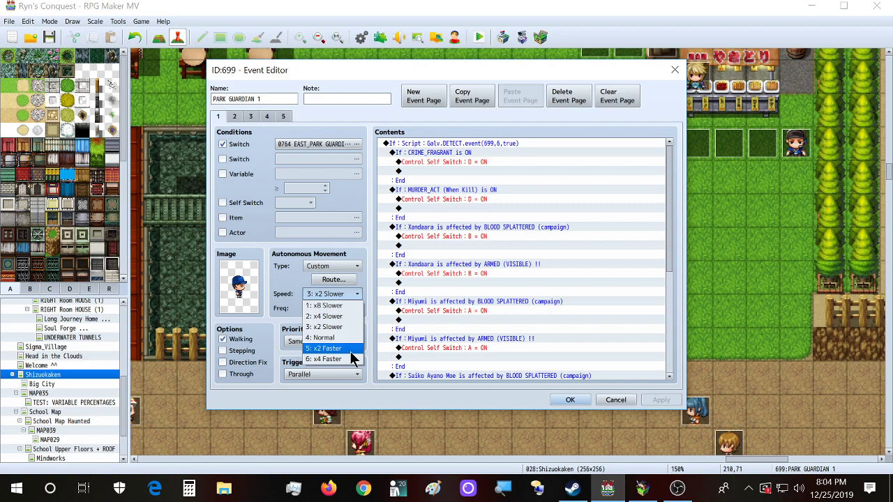
left_click(322, 240)
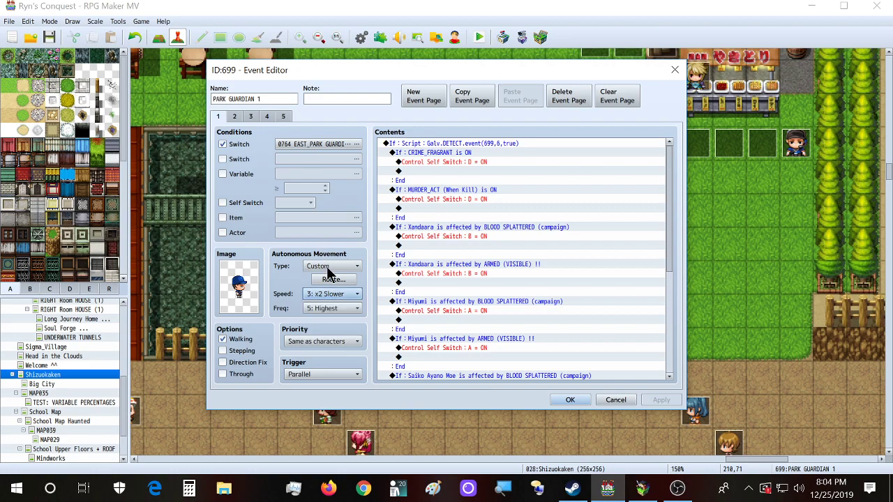
left_click(333, 312)
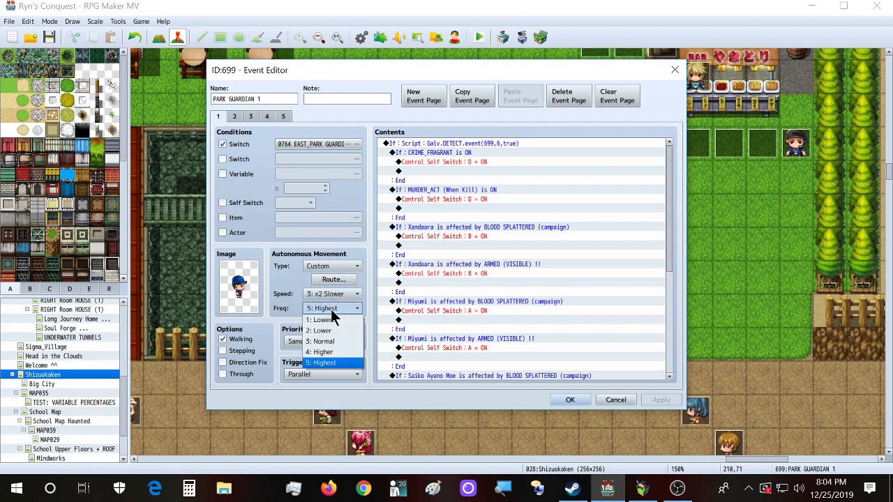
left_click(291, 315)
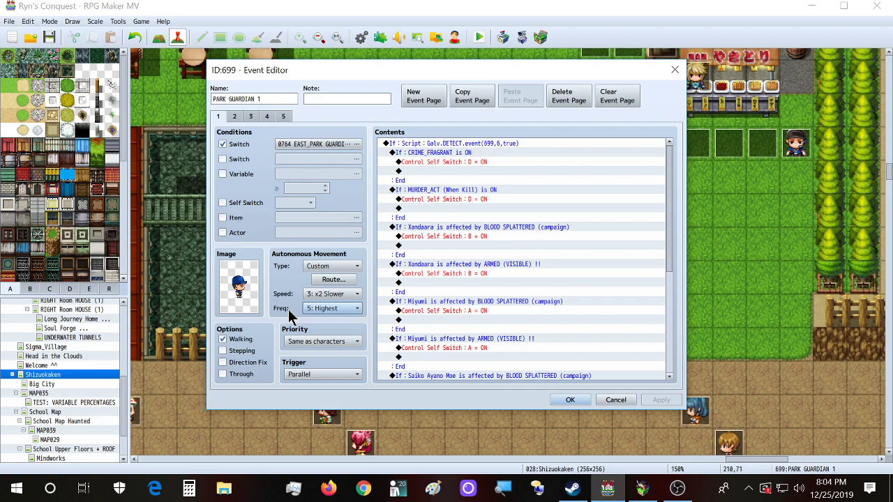
left_click(674, 70)
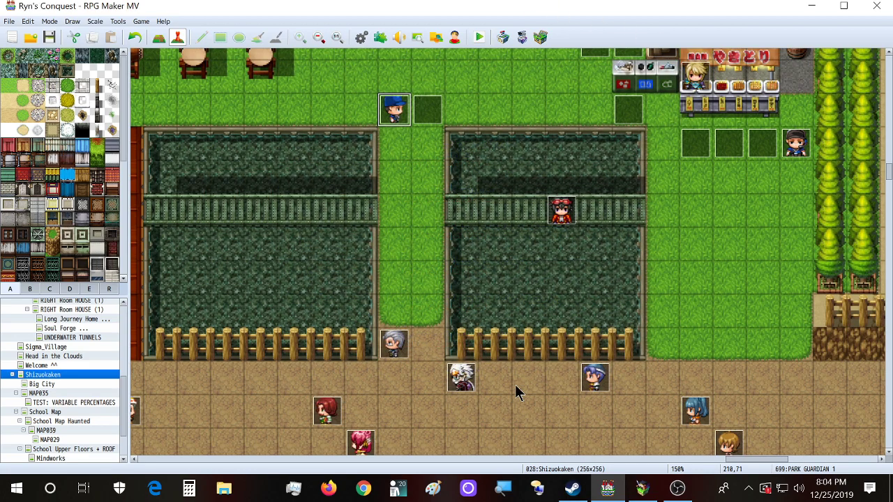
left_click(429, 382)
double_click(460, 378)
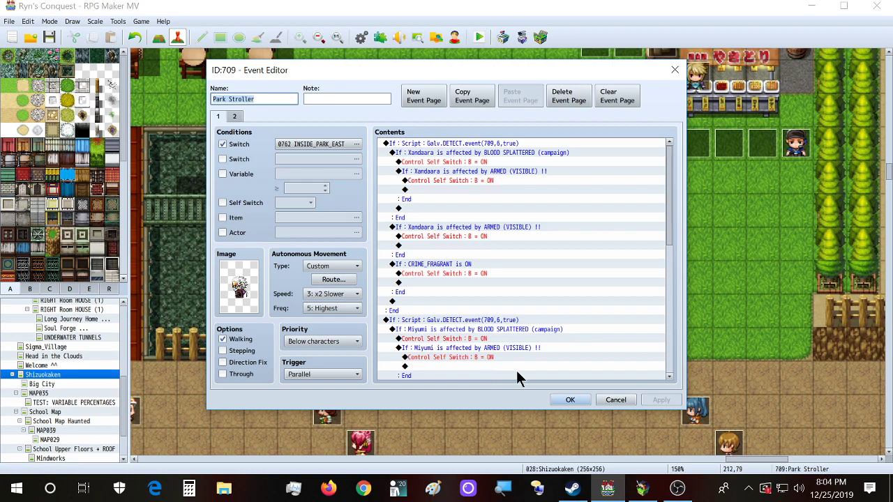
left_click(675, 70)
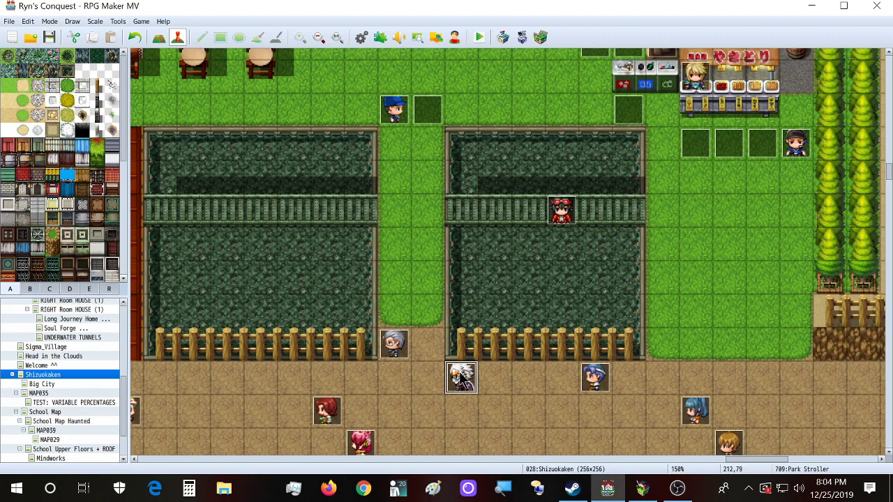
double_click(468, 382)
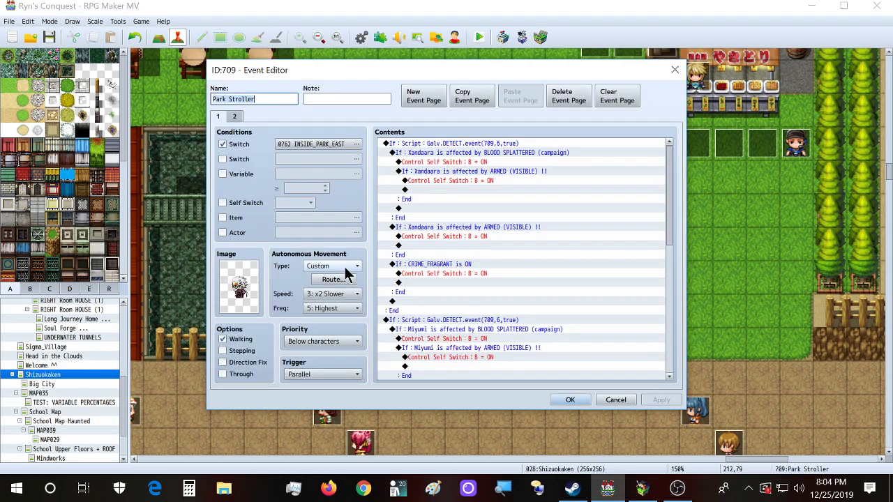
left_click(342, 308)
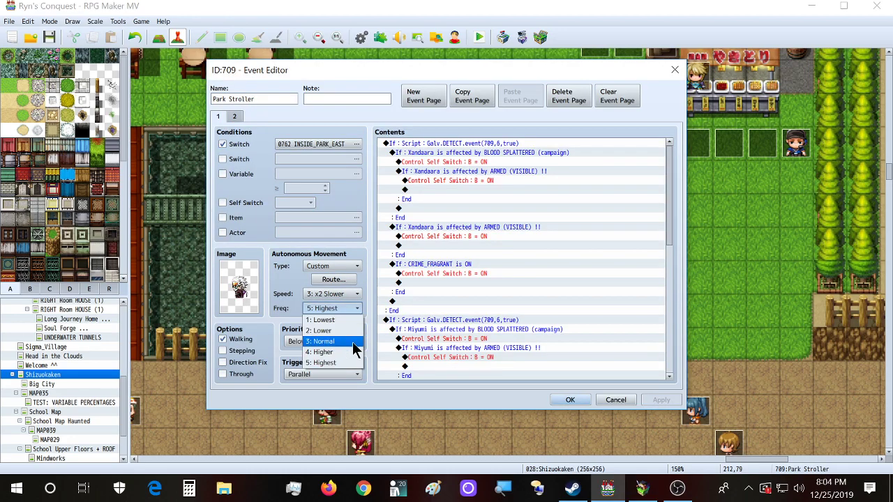
left_click(682, 73)
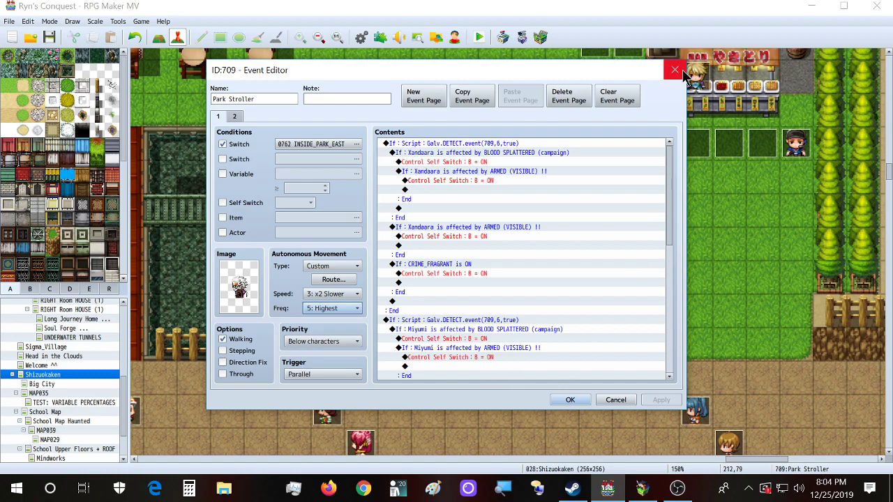
left_click(675, 73)
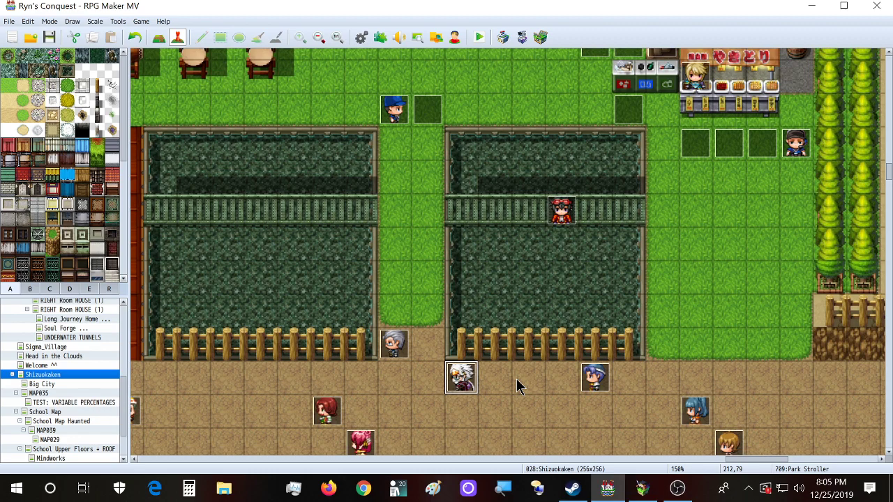
double_click(459, 377)
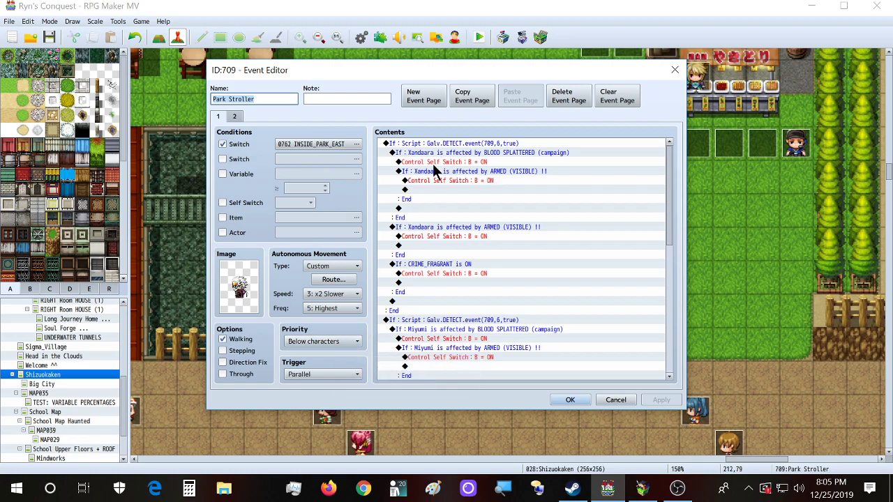
left_click(569, 399)
scroll(579, 401, "down", 1)
scroll(579, 401, "down", 3)
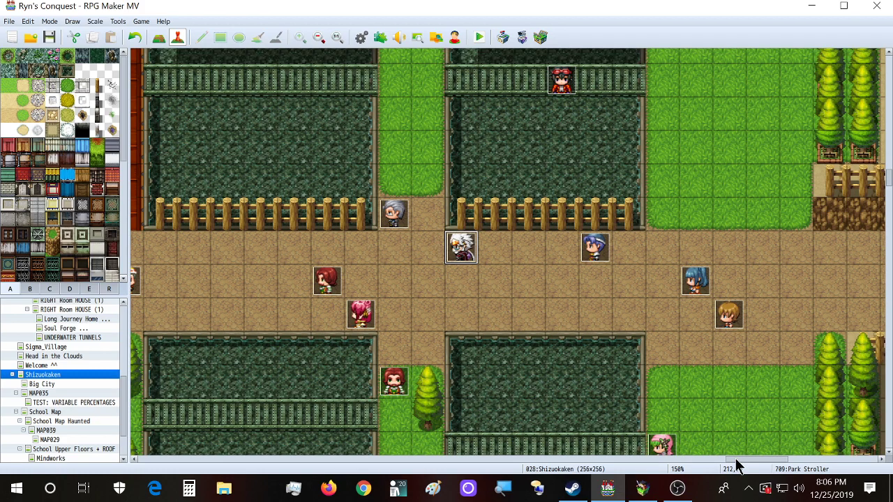
left_click_drag(735, 460, 712, 458)
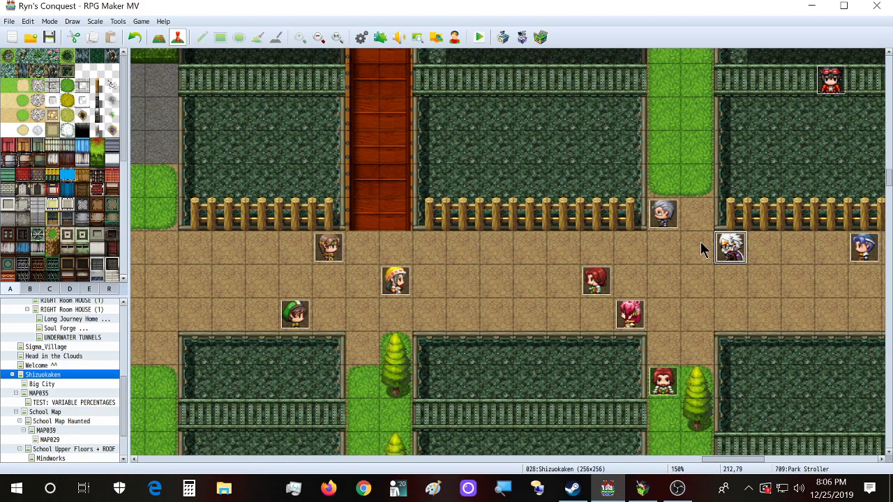
double_click(725, 253)
left_click(352, 342)
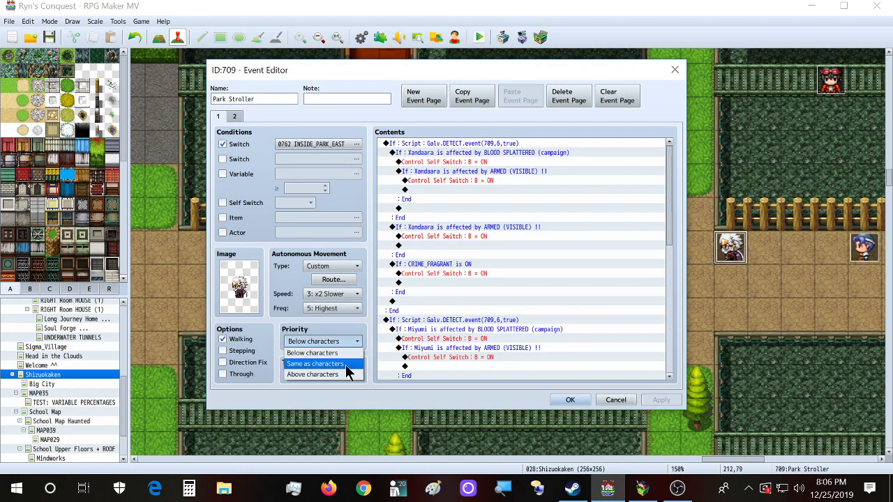
left_click(367, 325)
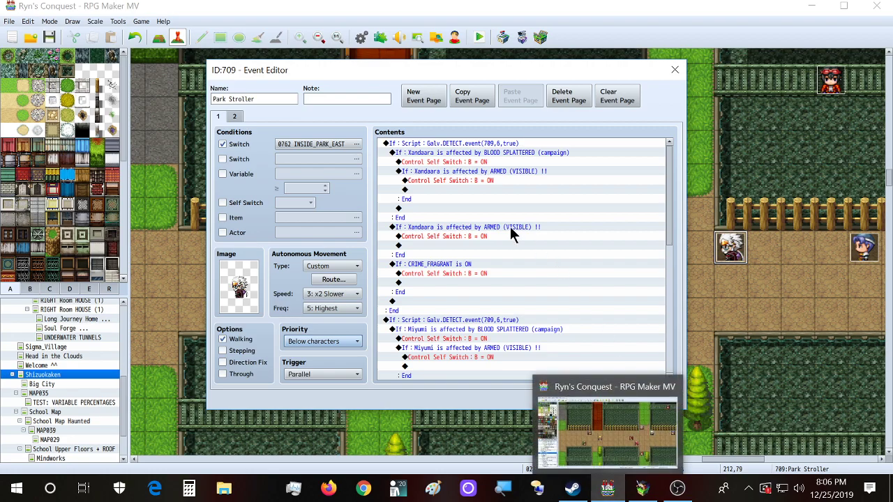
left_click(355, 342)
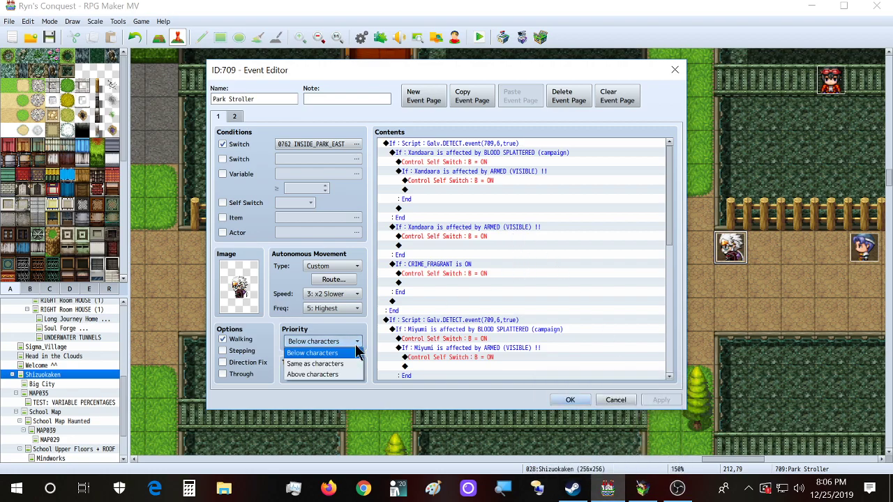
left_click(363, 391)
left_click(675, 69)
scroll(79, 387, "down", 2)
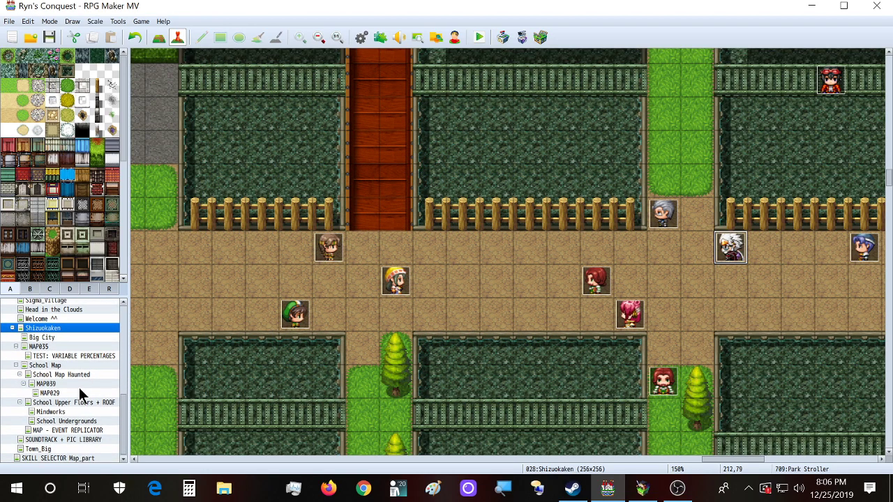
Step: Load the Town_Big map and inspect the roof event EV005 without changing it
left_click(74, 449)
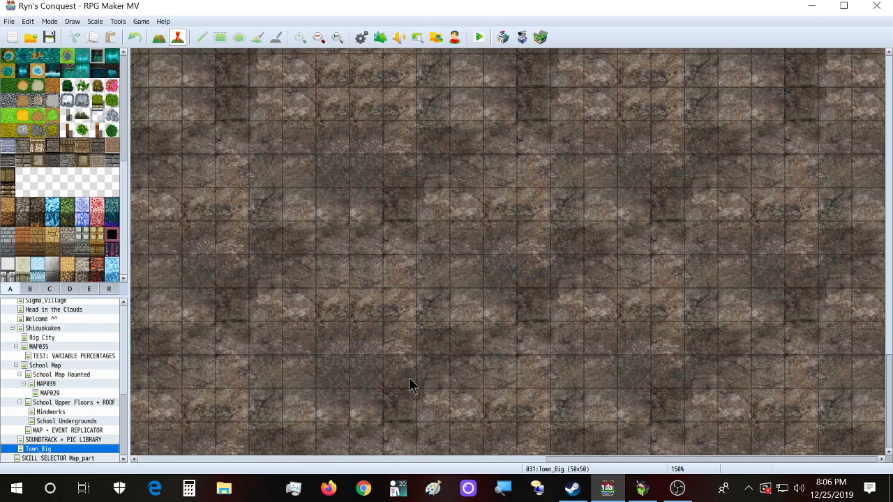
scroll(697, 424, "up", 5)
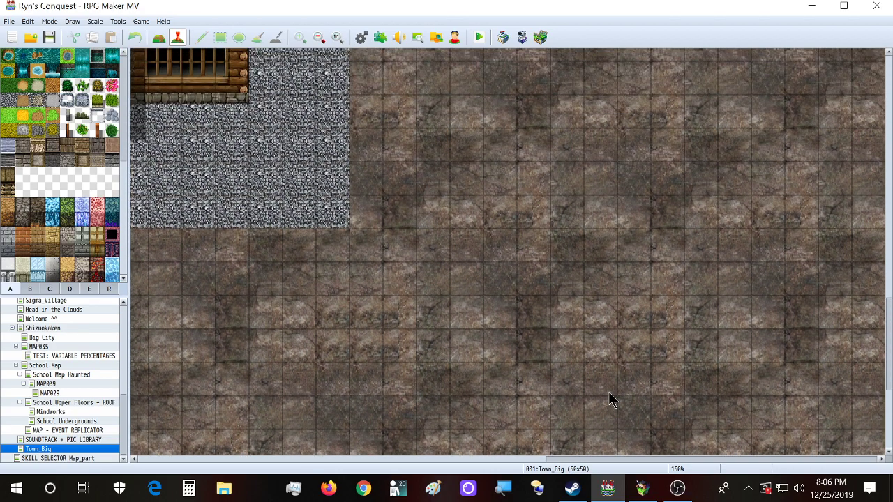
scroll(608, 400, "up", 5)
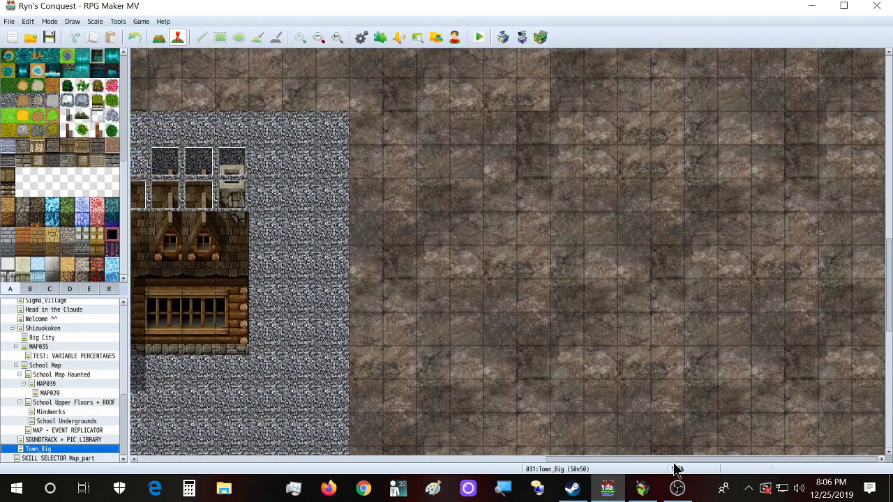
left_click_drag(673, 460, 561, 463)
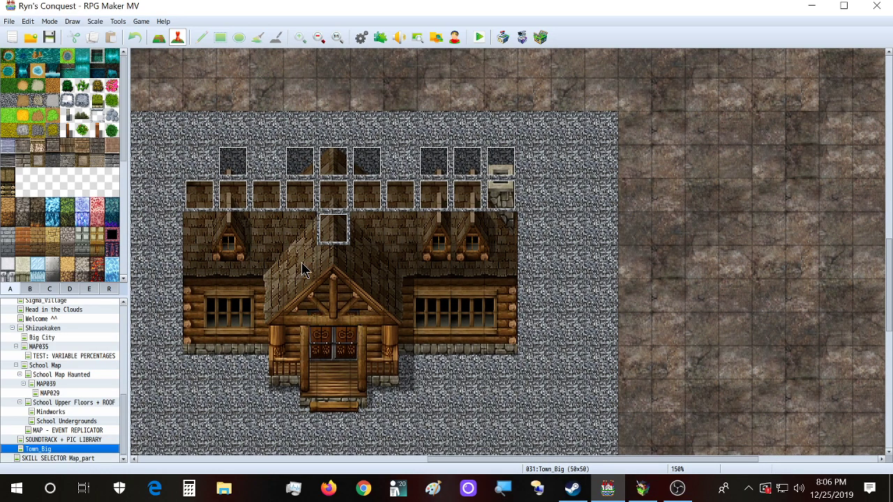
scroll(355, 278, "up", 1)
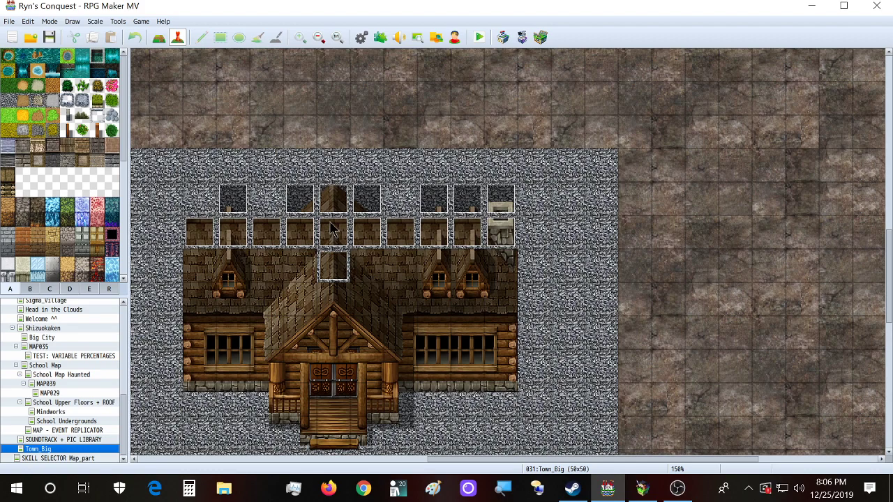
double_click(332, 229)
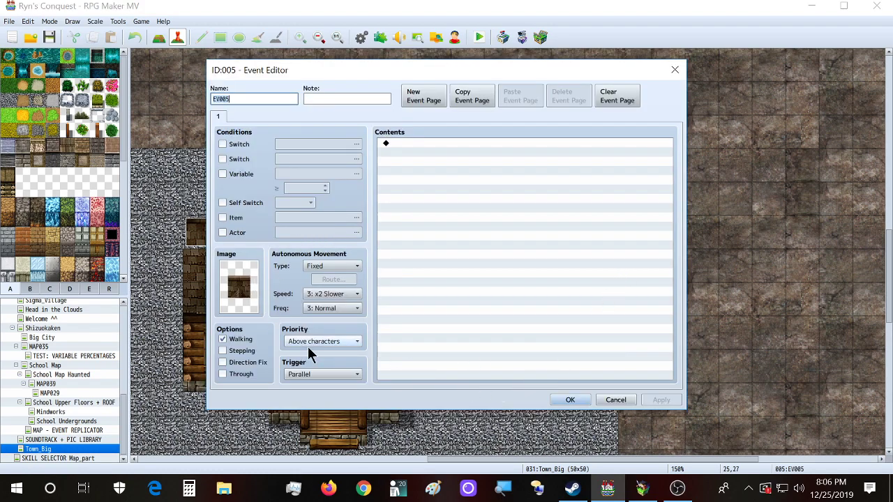
left_click(674, 68)
Step: Try a new event above the house without keeping it, then open door event EV018
scroll(506, 268, "up", 1)
scroll(506, 268, "down", 1)
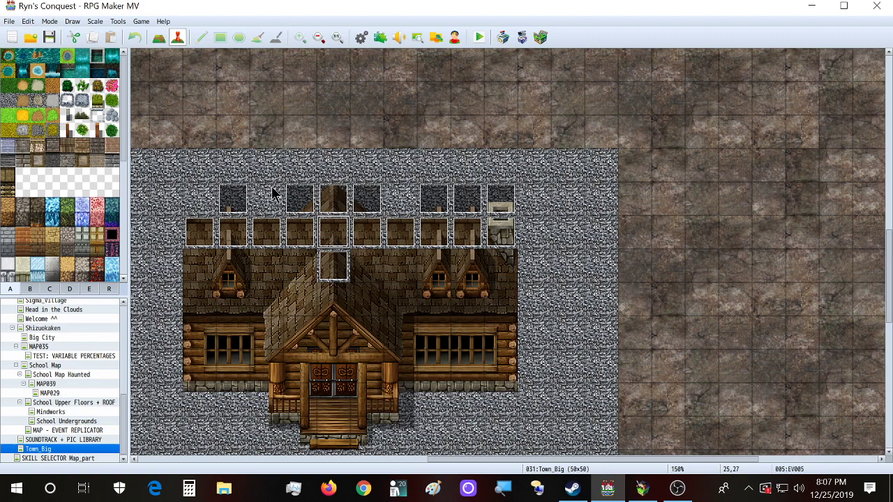
double_click(332, 200)
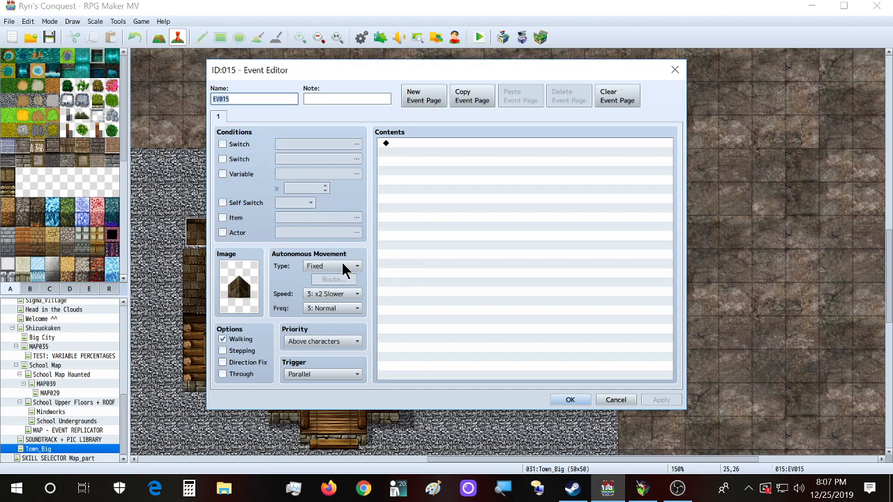
left_click(332, 341)
left_click(352, 317)
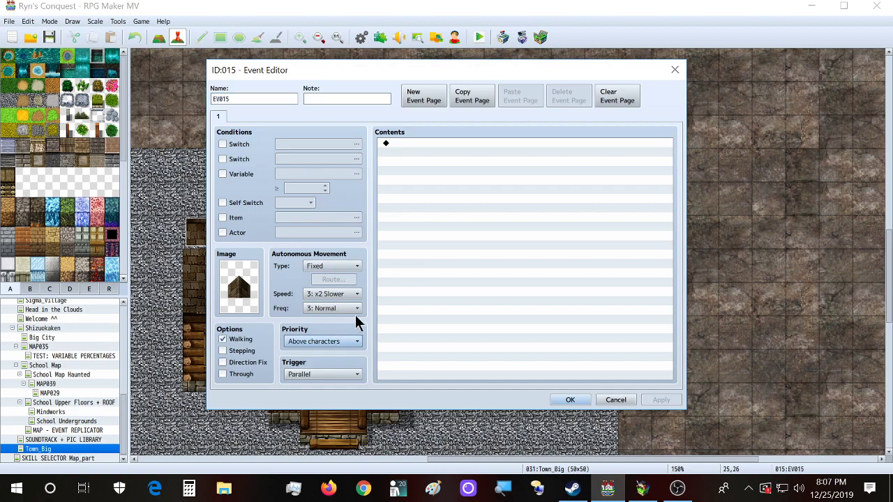
left_click(673, 70)
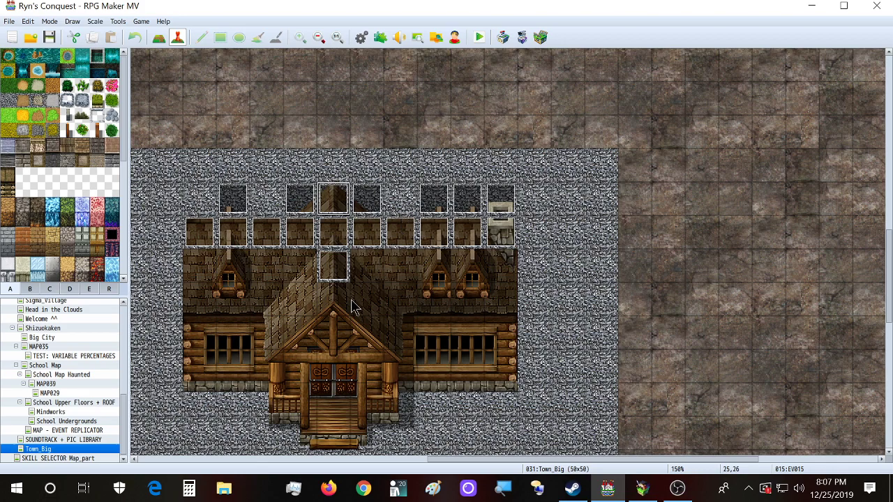
double_click(335, 267)
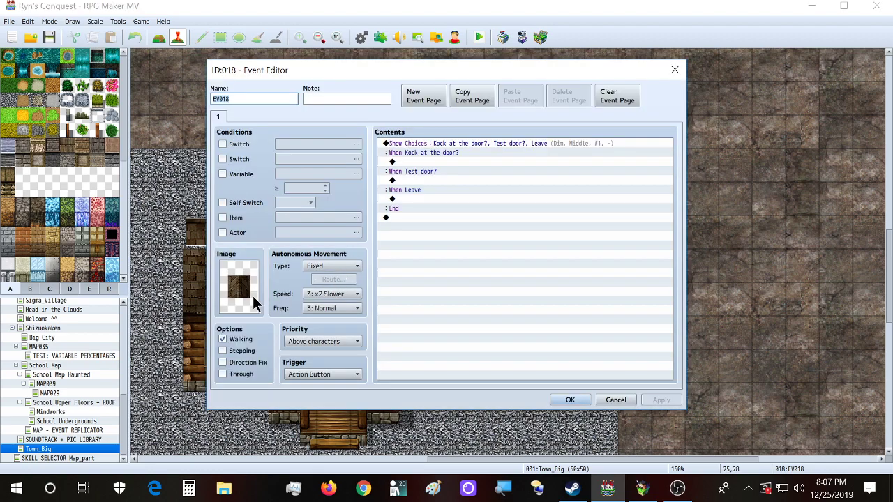
Step: Correct EV018's first Show Choices option to 'Knock at the door?', then apply and save
left_click(443, 144)
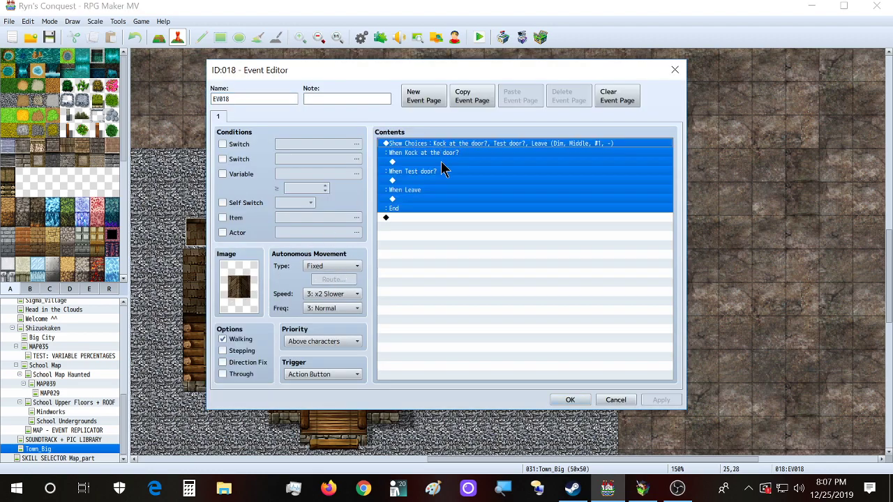
double_click(441, 170)
left_click(465, 219)
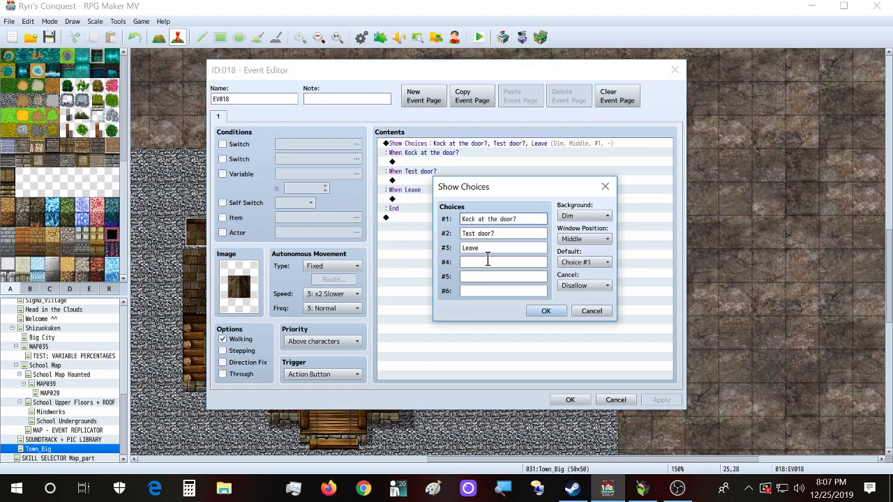
type("n")
left_click(550, 314)
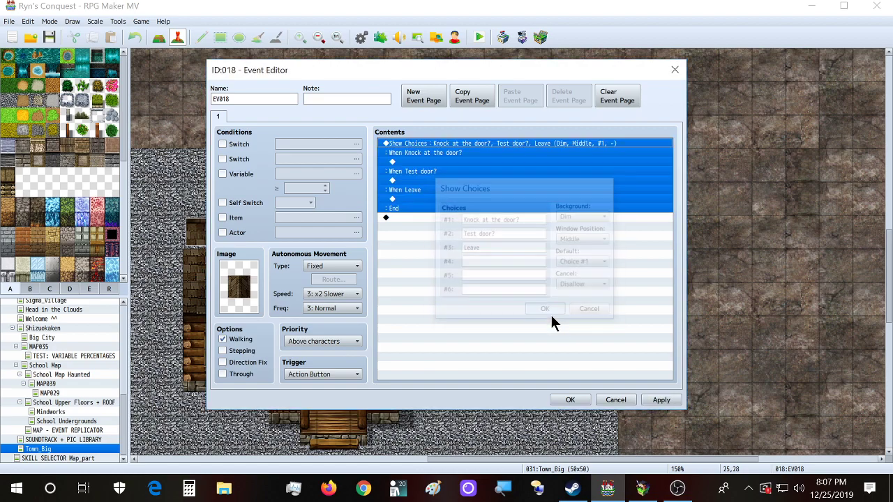
left_click(659, 399)
left_click(570, 399)
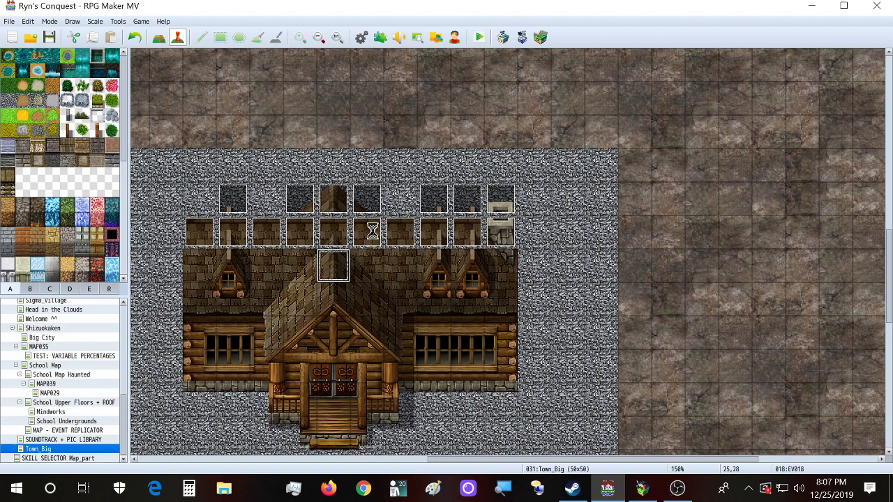
key("F9")
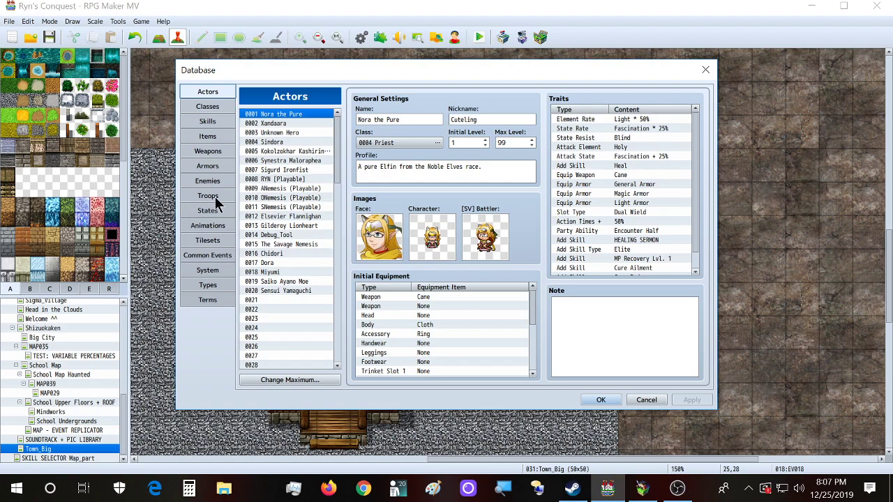
left_click(223, 240)
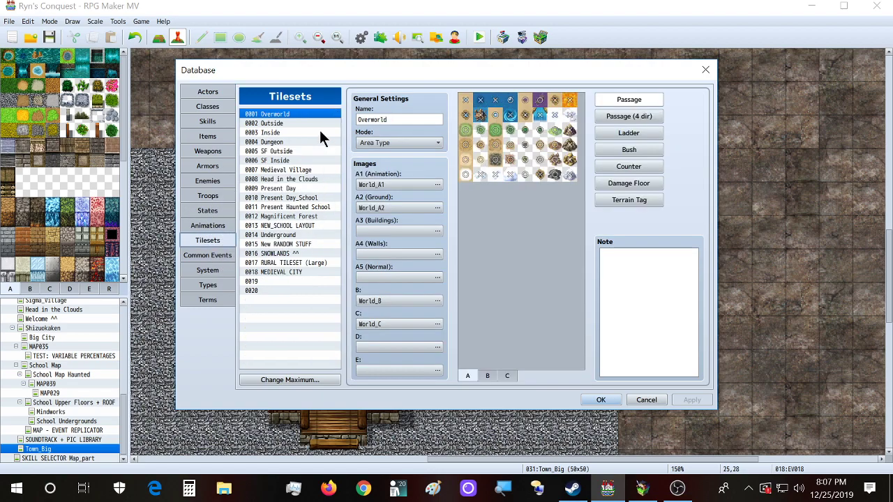
left_click(300, 262)
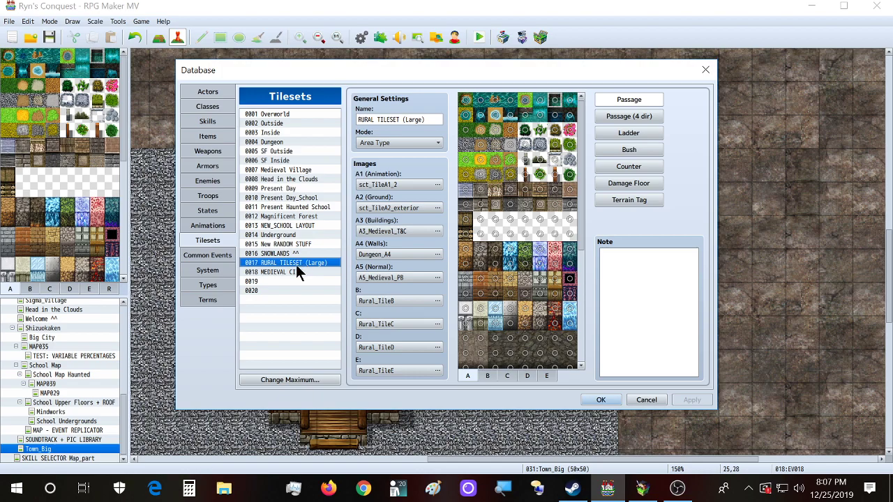
left_click(300, 253)
left_click(297, 271)
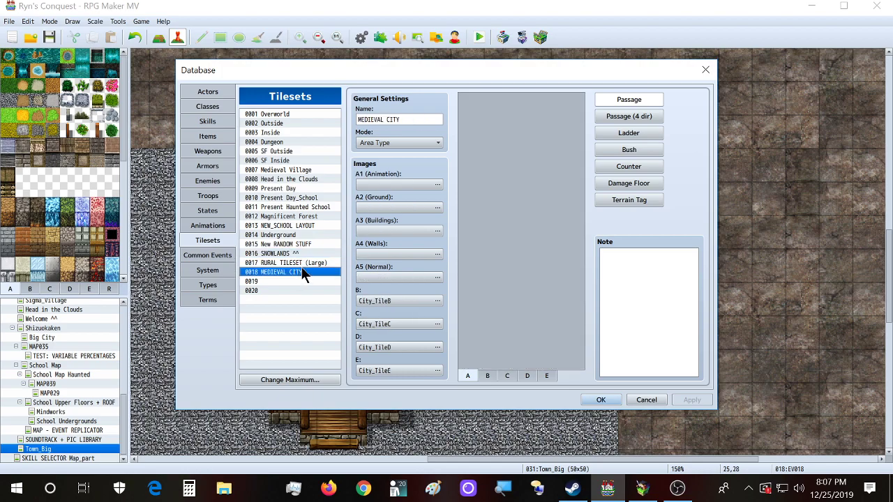
left_click(507, 376)
scroll(546, 322, "down", 3)
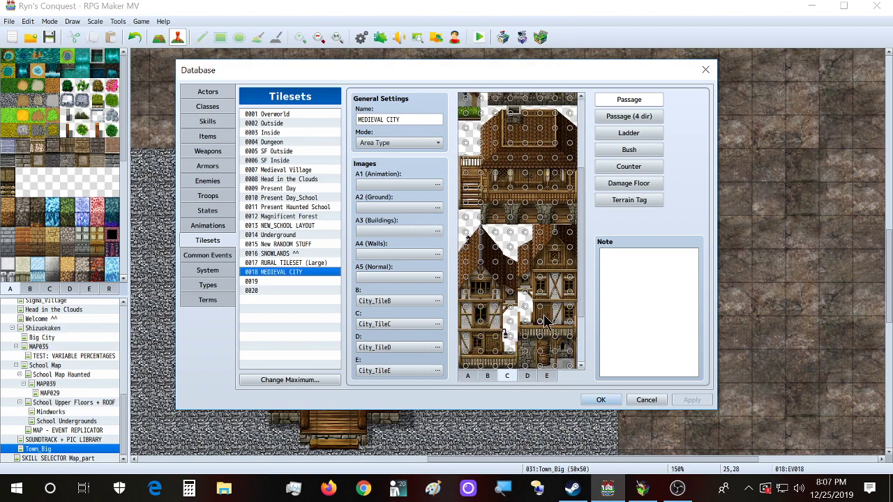
scroll(546, 323, "down", 3)
left_click(528, 376)
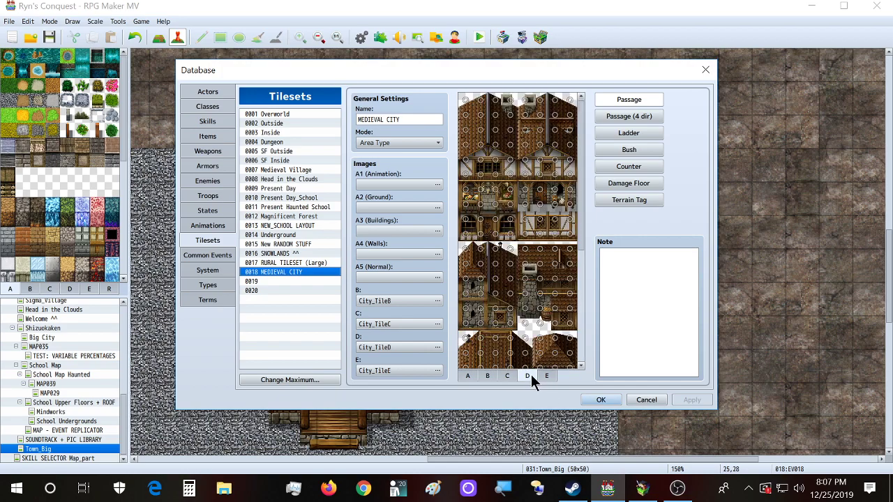
left_click(539, 188)
left_click(542, 188)
left_click(314, 170)
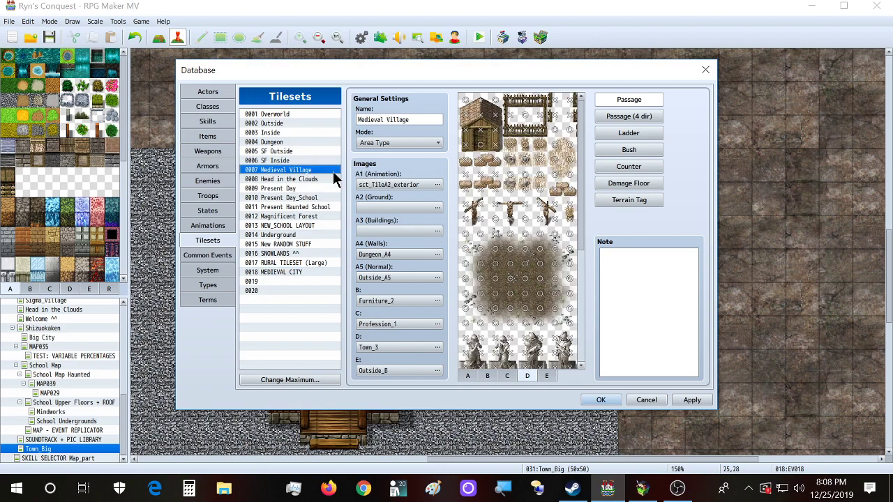
left_click(523, 375)
left_click(546, 376)
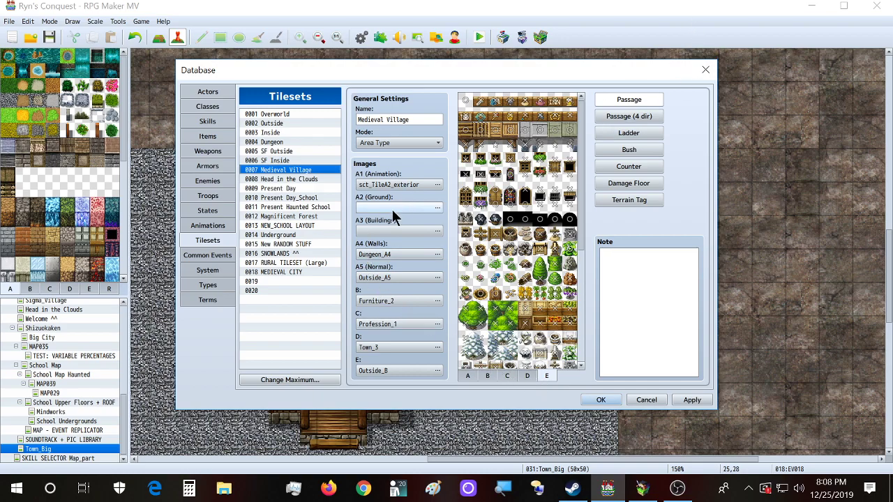
left_click(704, 70)
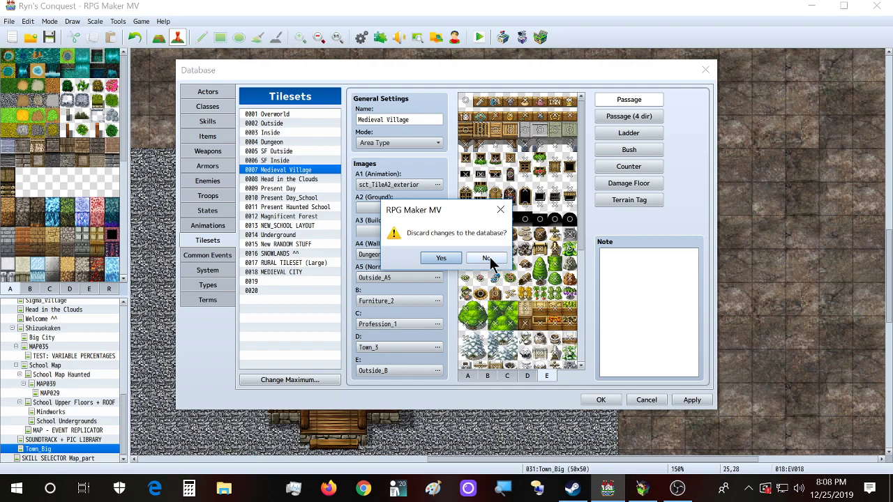
left_click(436, 260)
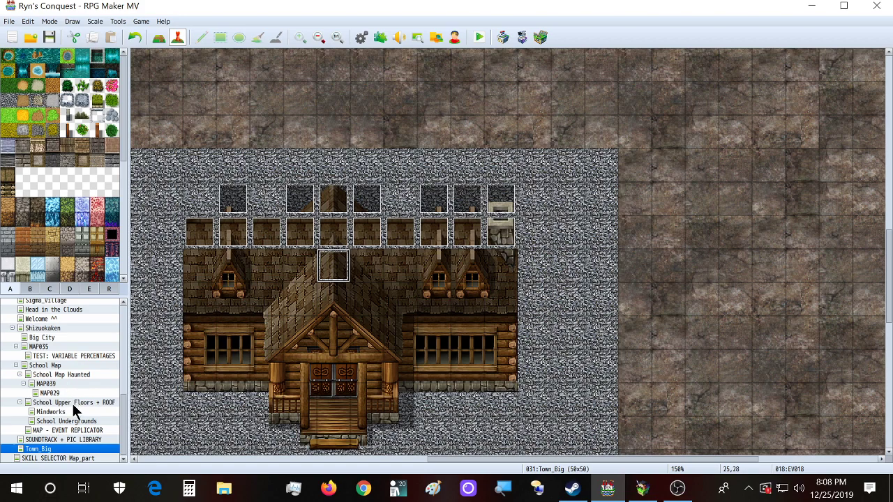
Step: Look over School Map Haunted and School Map, discarding a new corridor event
left_click(81, 375)
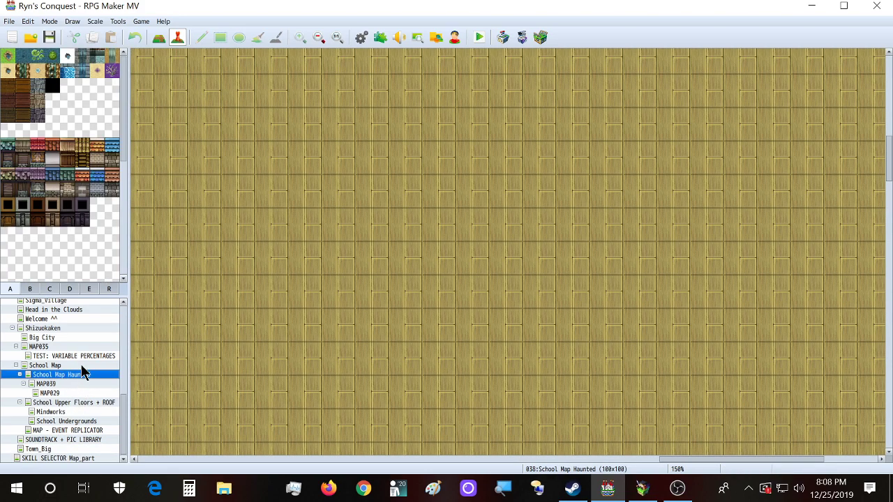
left_click(79, 365)
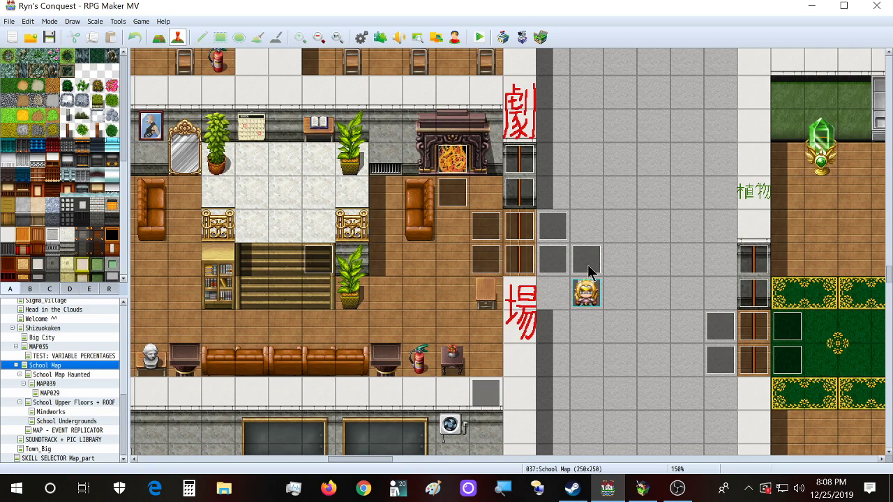
double_click(611, 228)
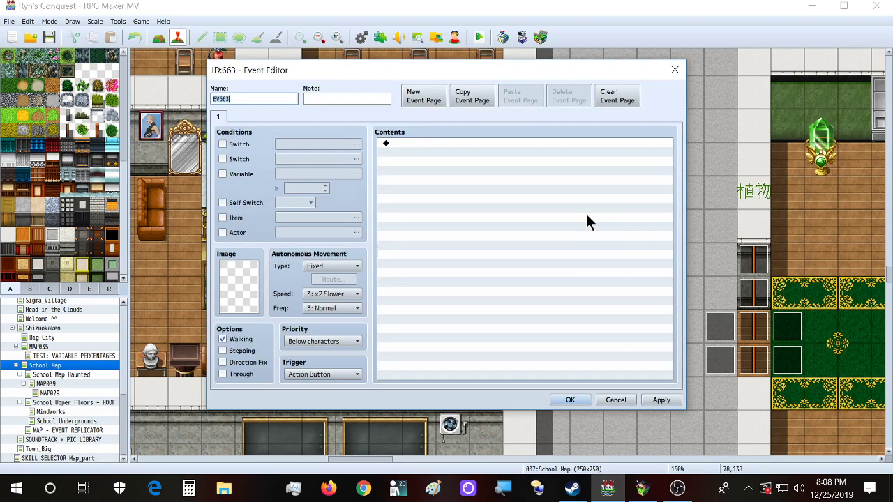
left_click(675, 70)
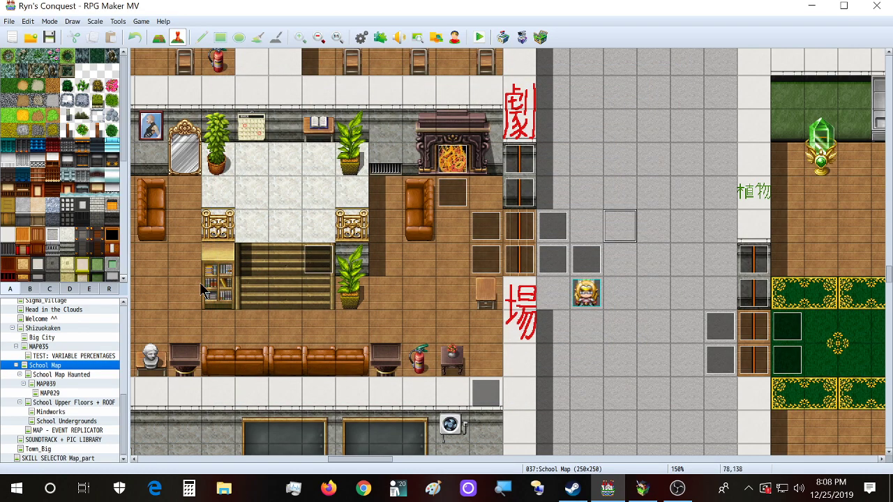
Step: Switch the editor to the Shizuokaken map and scroll up to the park
left_click(71, 328)
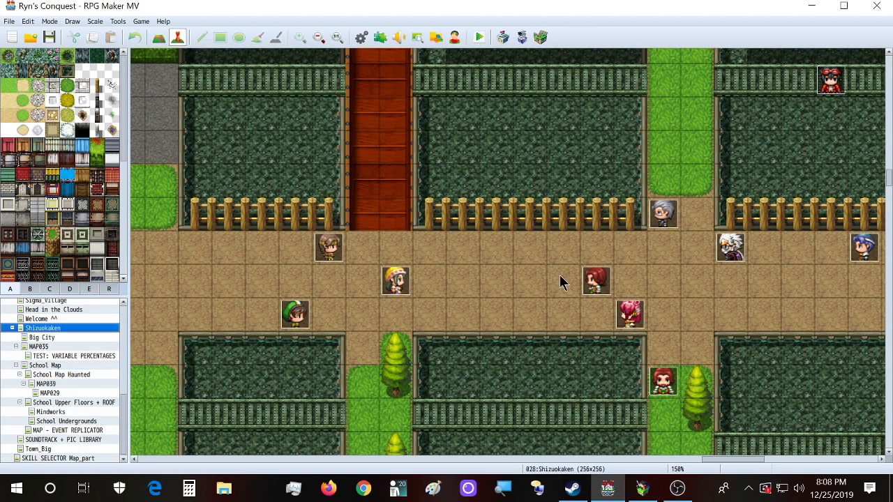
scroll(535, 331, "up", 2)
scroll(536, 331, "up", 4)
Step: Open PARK GUARDIAN 1 and browse pages 2–5, ending on the Miyumi page 2
double_click(652, 164)
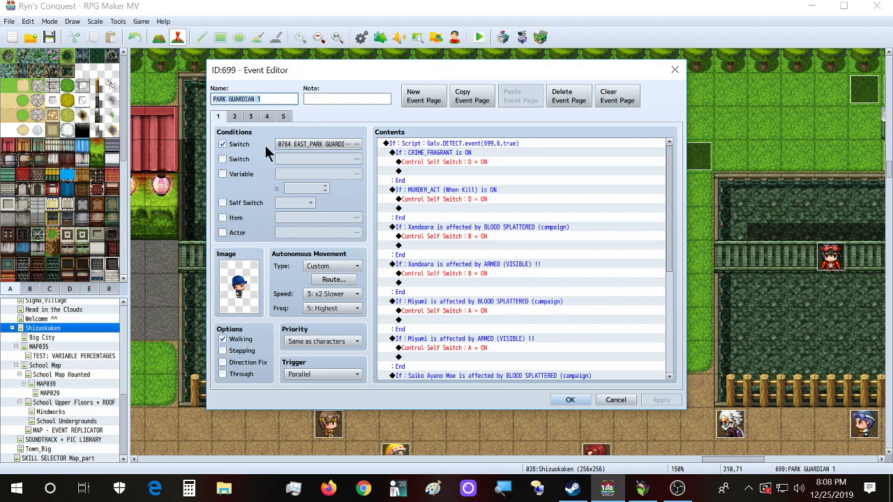
left_click(237, 119)
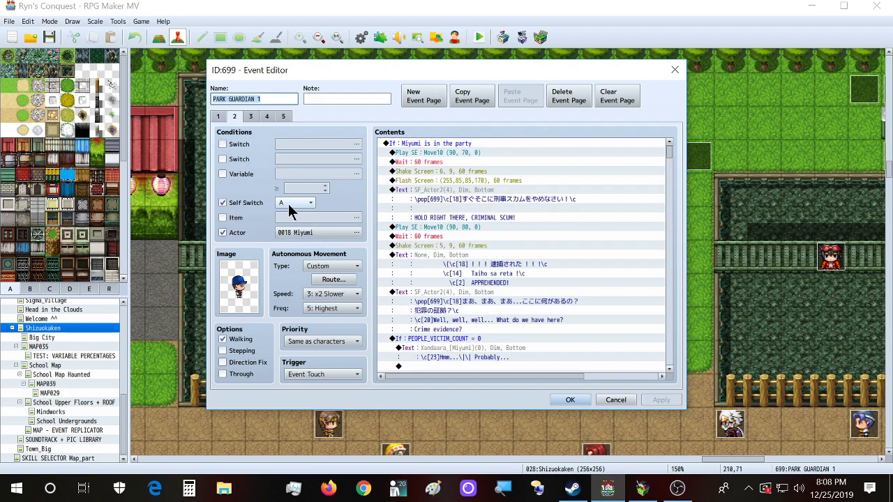
left_click(250, 116)
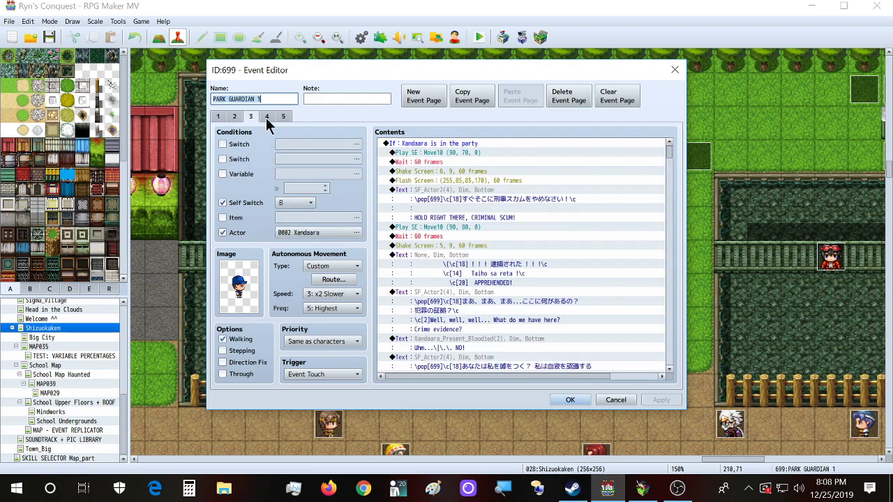
left_click(283, 117)
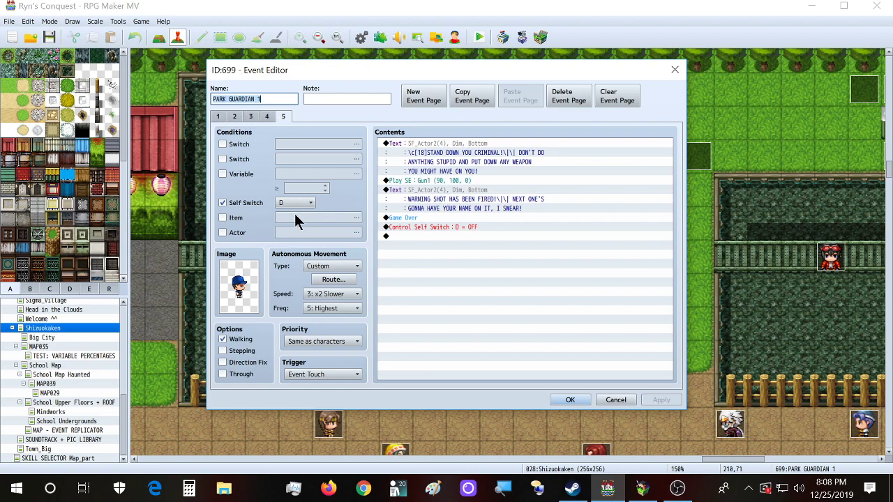
left_click(266, 117)
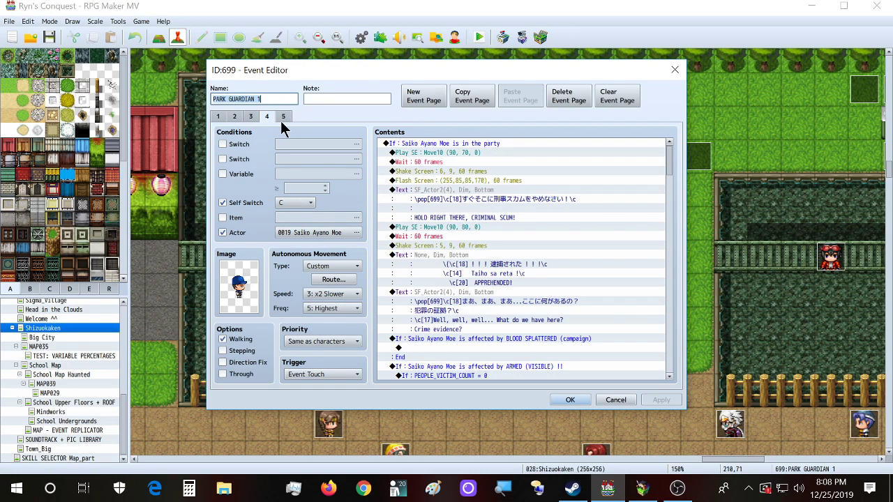
left_click(283, 119)
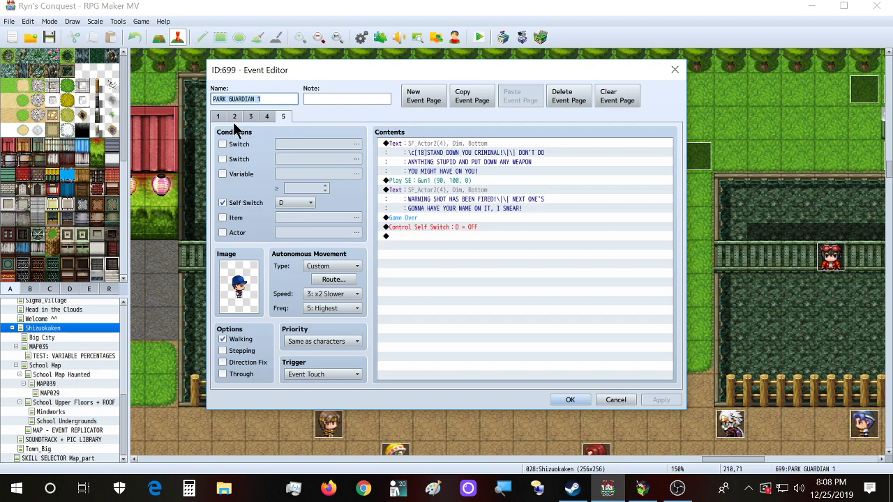
left_click(288, 117)
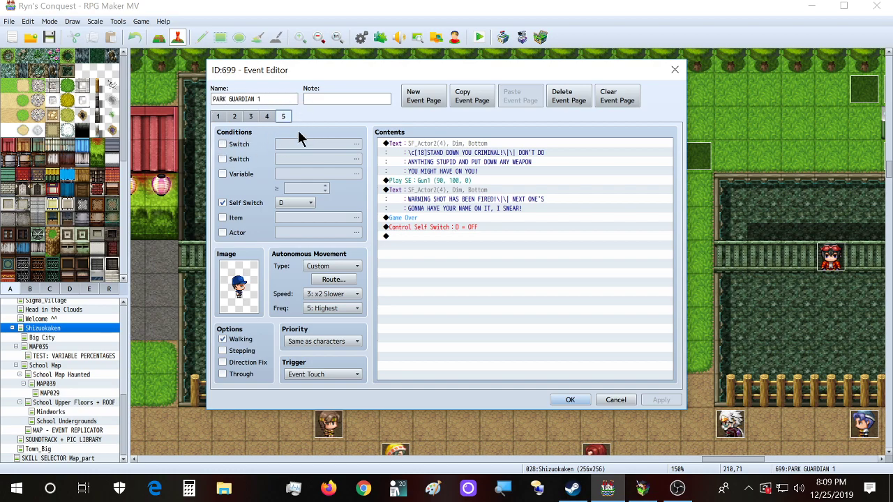
left_click(235, 117)
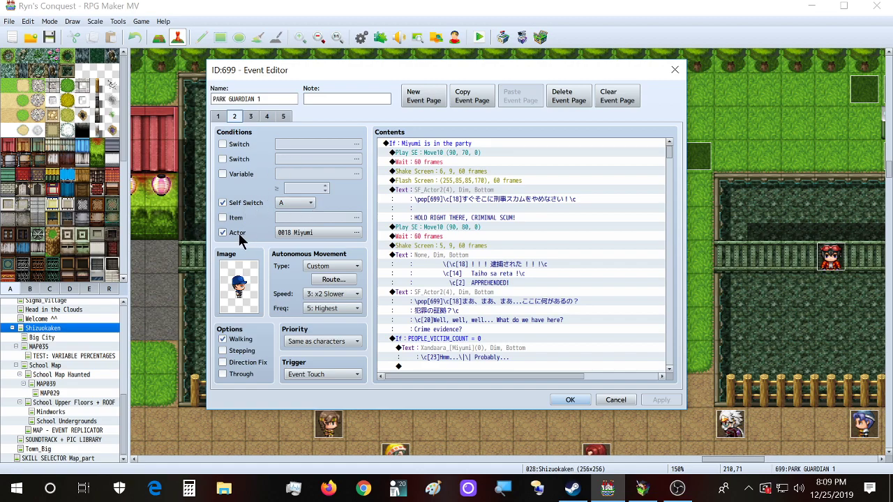
Step: Review page 1's MURDER_ACT, Xandaara BLOOD SPLATTERED and ARMED conditions and self switch A command
left_click(218, 116)
scroll(466, 210, "down", 3)
scroll(460, 199, "up", 3)
left_click(452, 189)
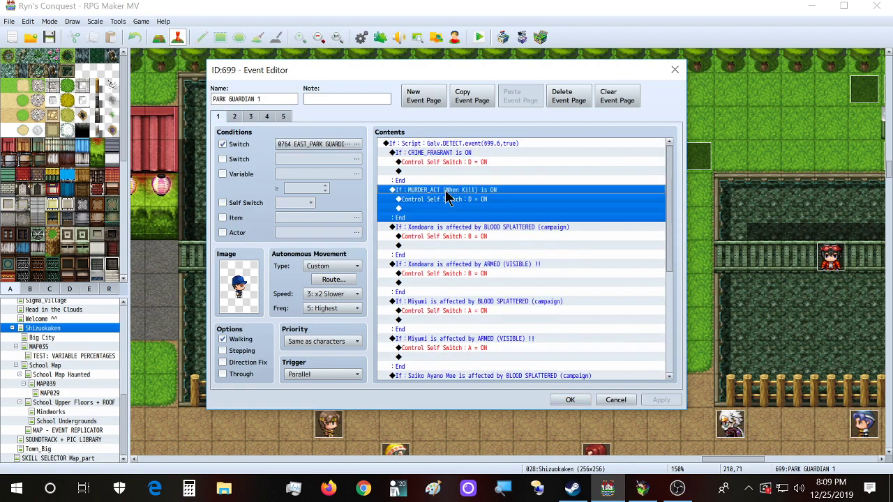
scroll(441, 205, "down", 1)
left_click(445, 190)
left_click(446, 227)
left_click(446, 273)
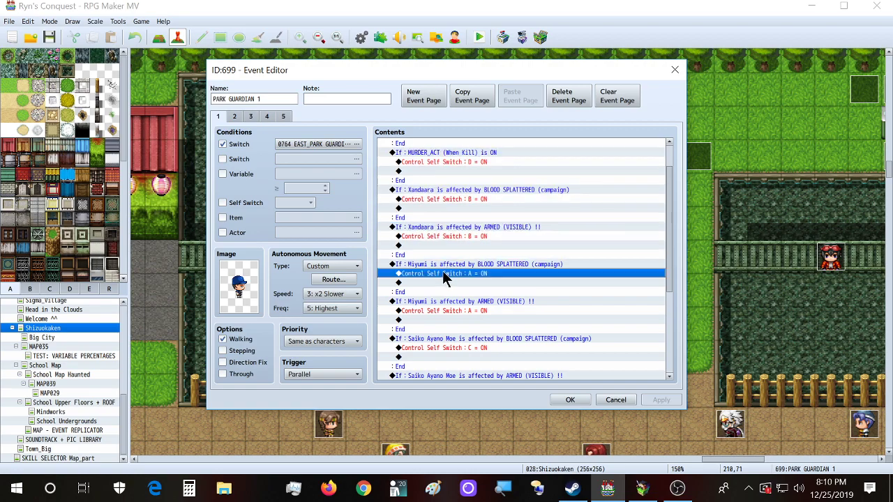
Step: Change page 3's required actor from Xandaara to 0017 Dora
left_click(235, 116)
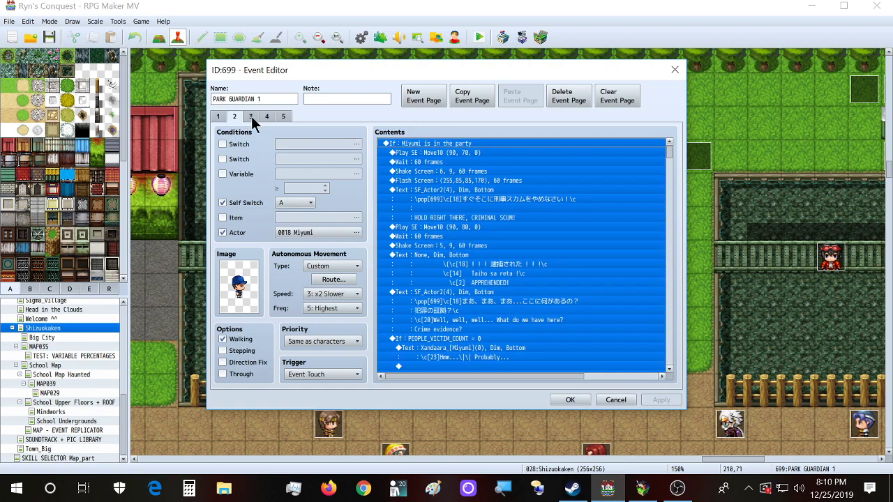
left_click(251, 116)
left_click(321, 232)
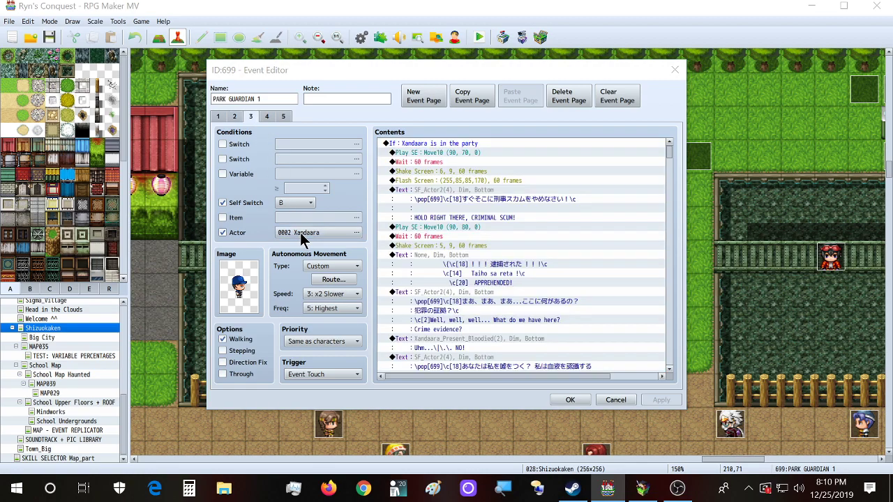
left_click(470, 298)
double_click(470, 299)
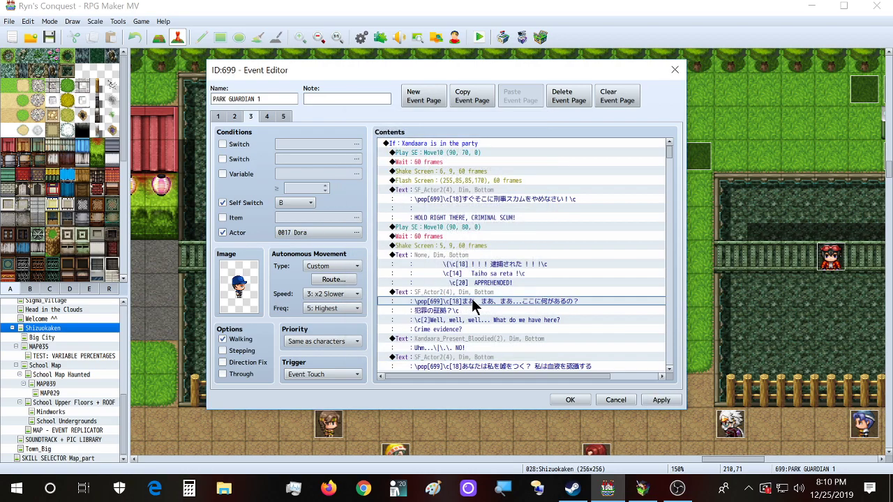
Step: Recheck pages 1–5, confirming page 3 now requires Dora, then save and close the event
left_click(265, 116)
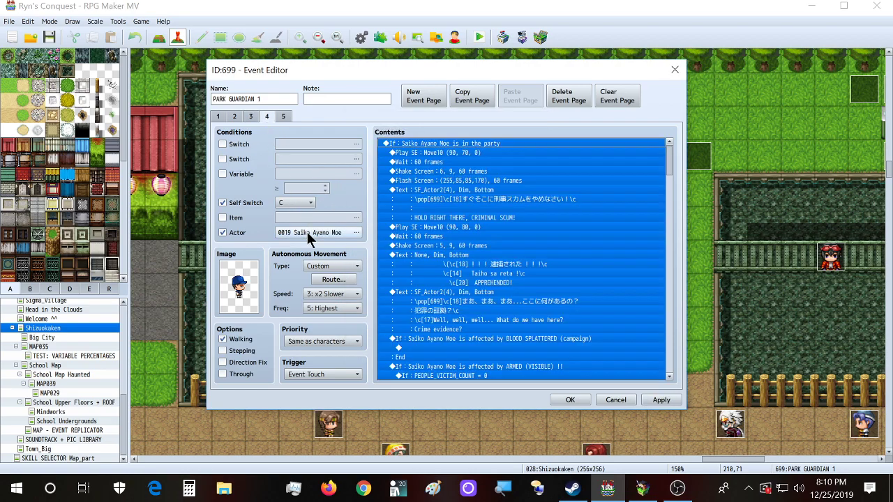
left_click(283, 117)
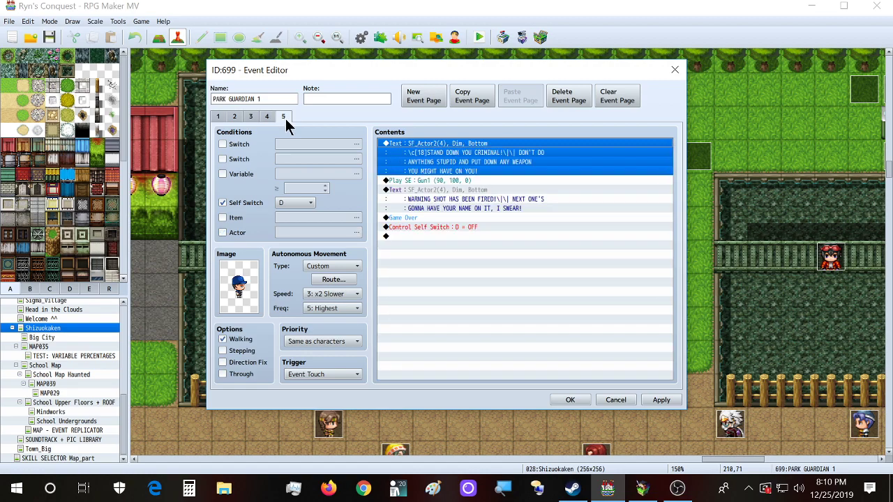
left_click(221, 116)
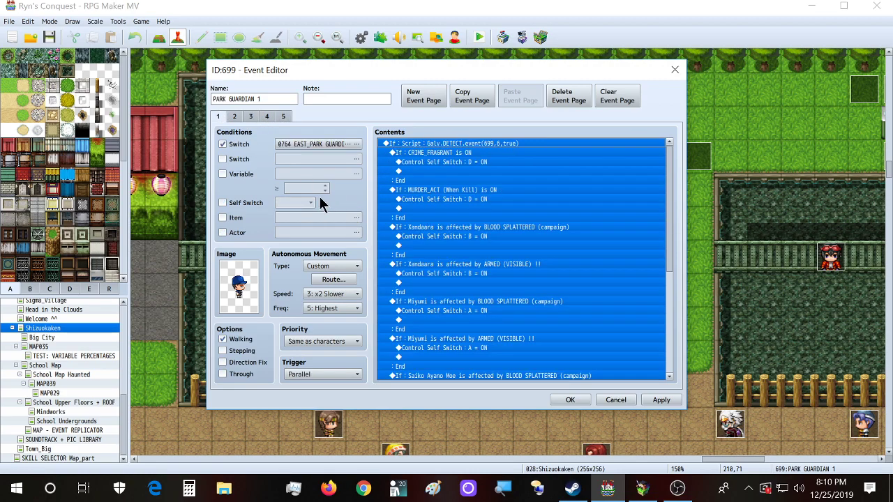
left_click(236, 119)
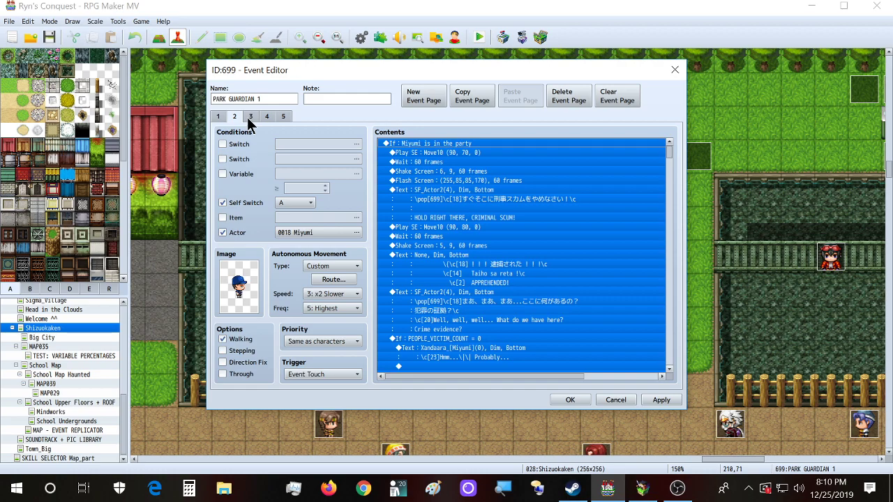
left_click(249, 119)
left_click(266, 118)
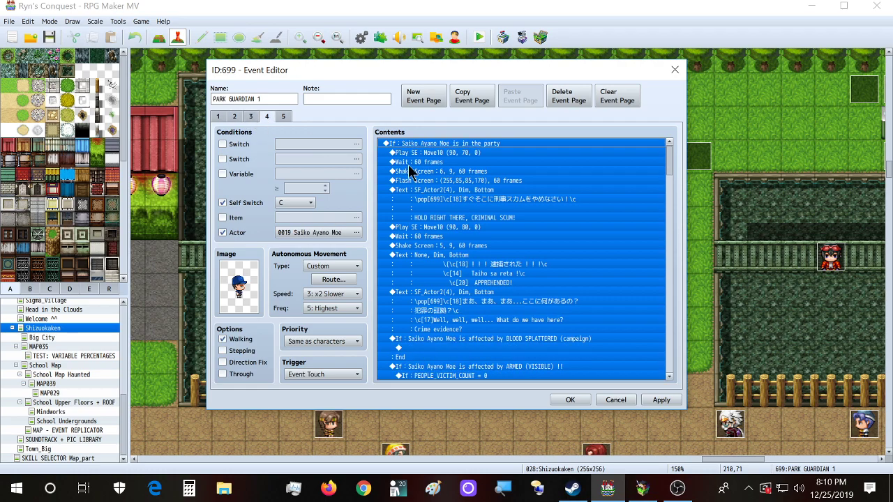
left_click(251, 117)
scroll(473, 262, "down", 4)
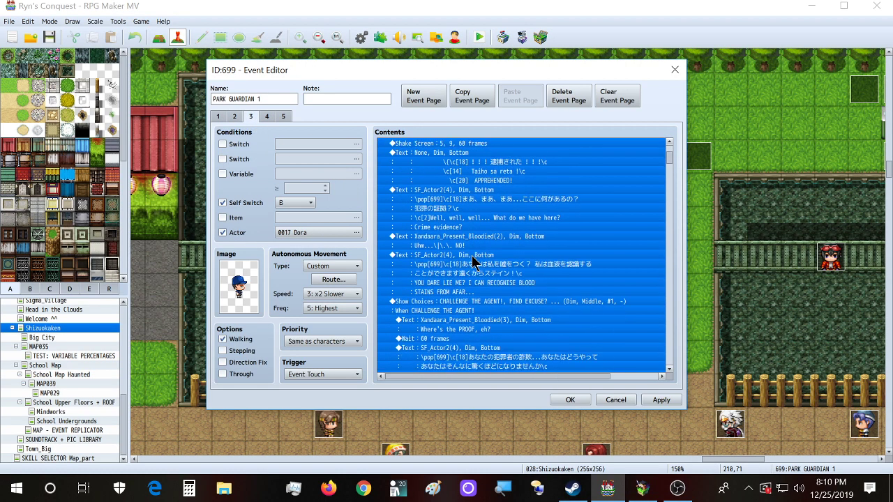
left_click(269, 117)
scroll(486, 270, "down", 2)
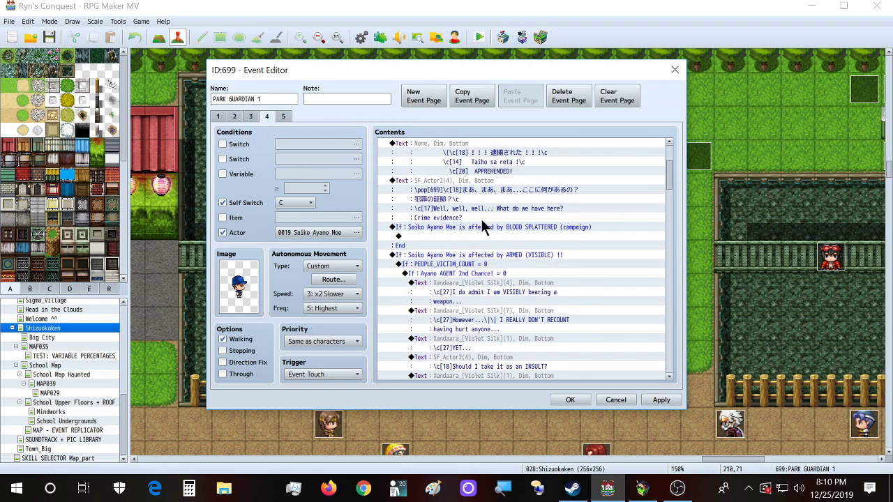
left_click(235, 117)
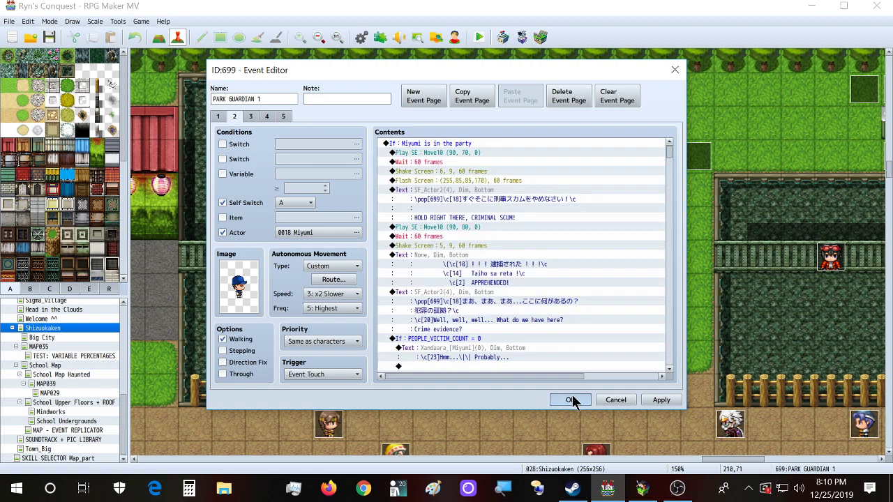
left_click(570, 400)
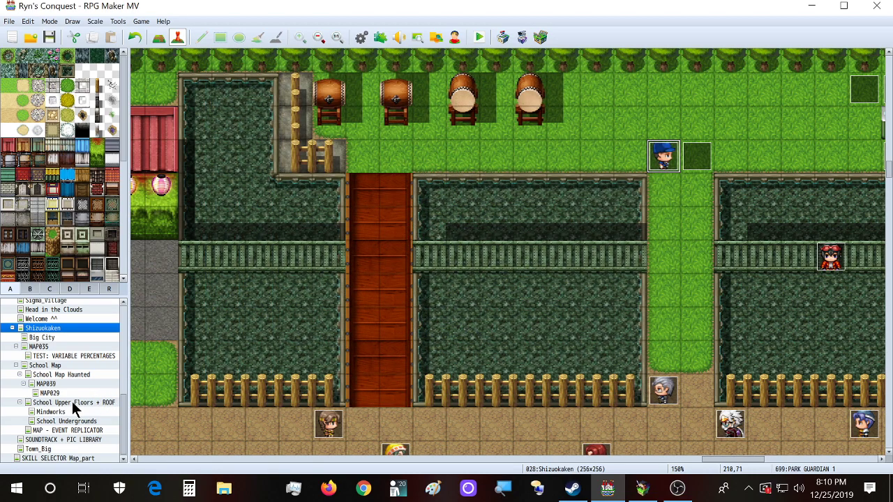
Step: On the School Map, start a new event on an empty tile, check its Action Button trigger, then discard it
left_click(65, 365)
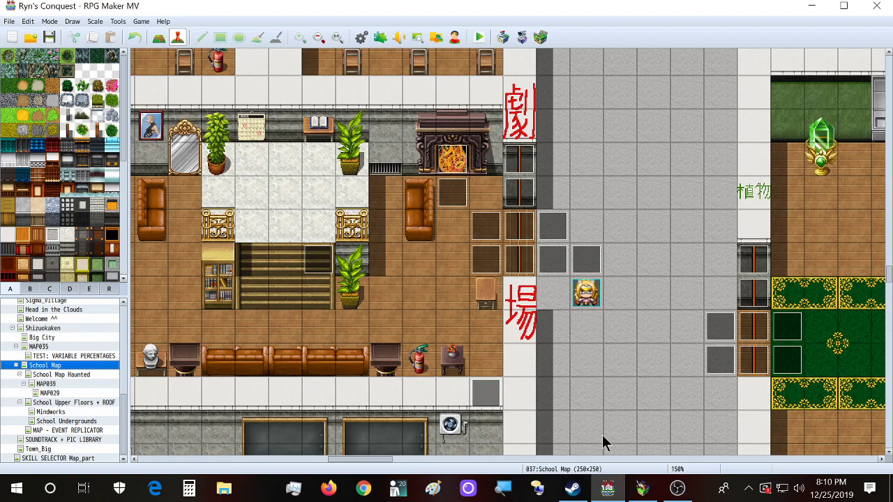
double_click(567, 341)
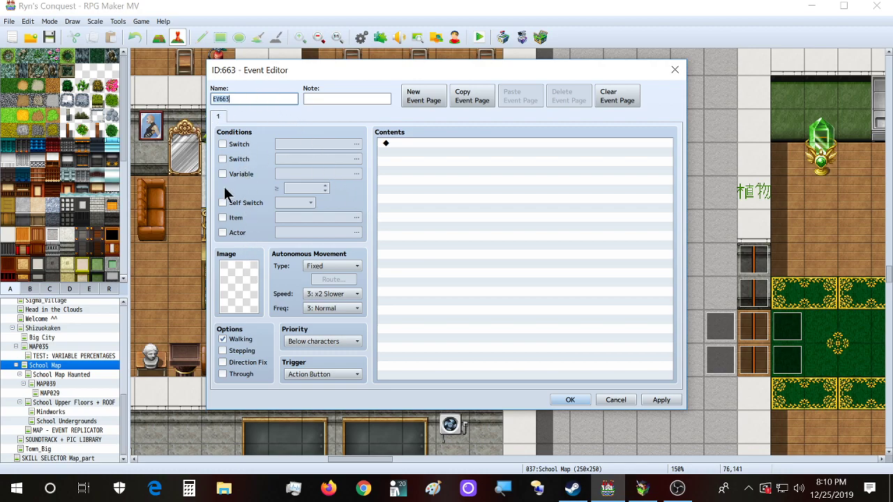
left_click(343, 375)
left_click(353, 375)
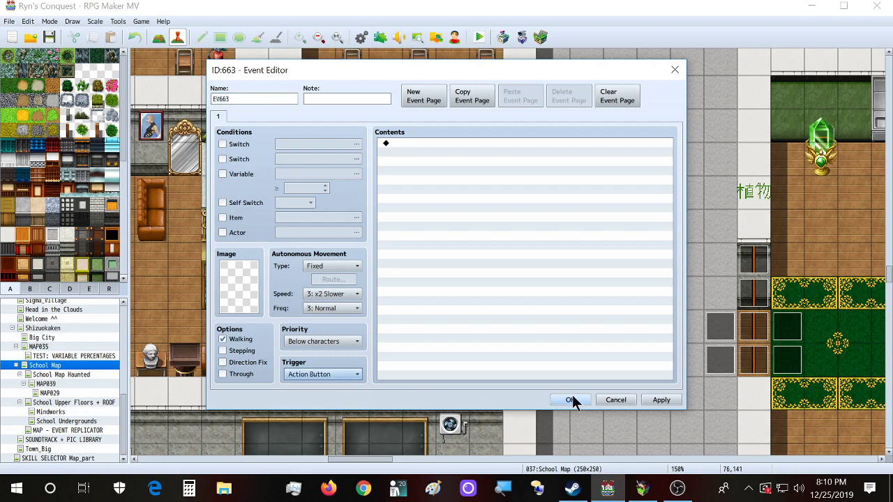
left_click(674, 69)
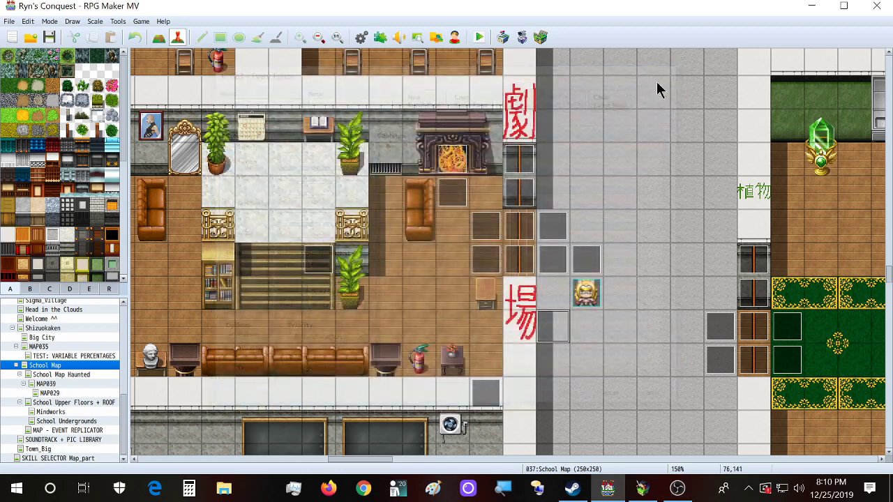
left_click(546, 256)
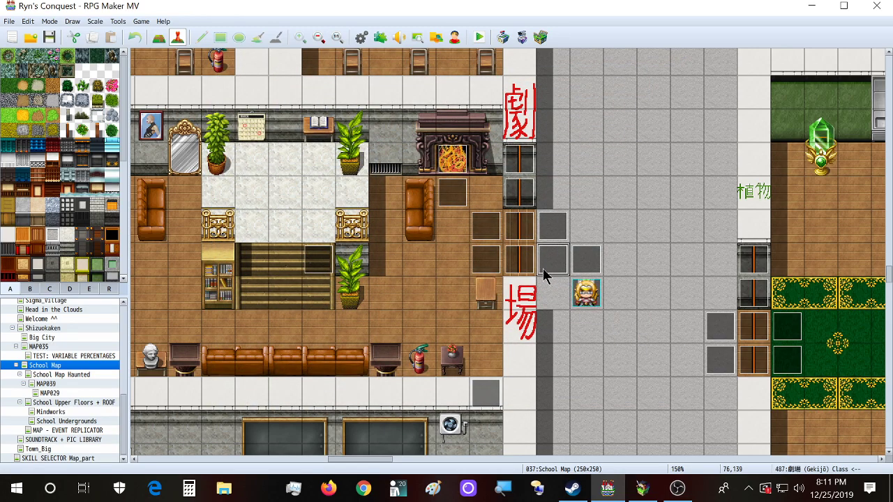
Step: Create a new event on the chosen tile and browse event graphics, previewing Tileset D
double_click(622, 197)
double_click(254, 283)
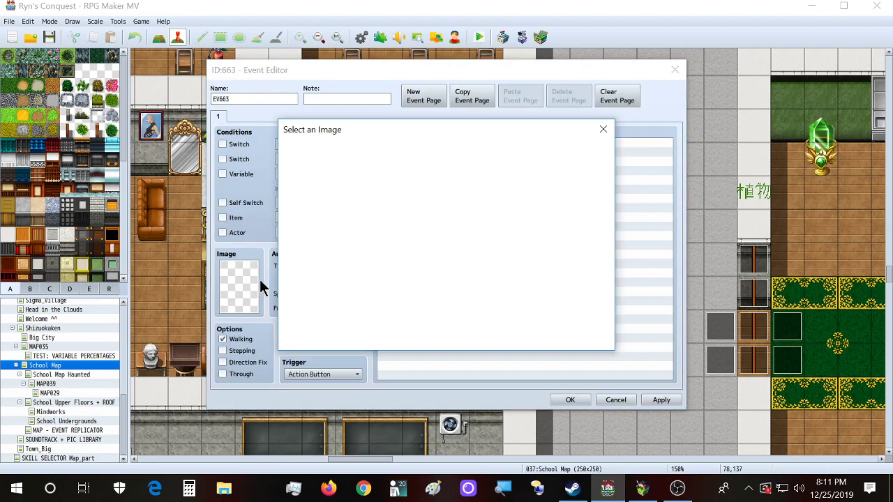
left_click_drag(372, 155, 371, 325)
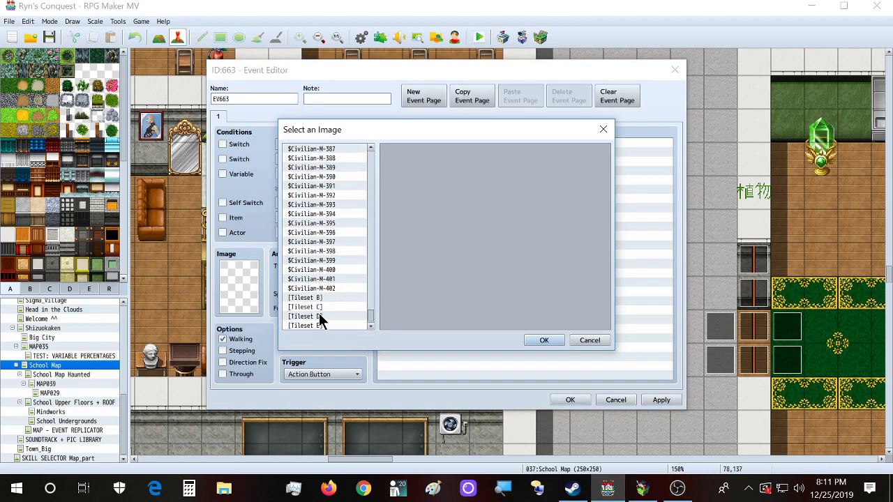
left_click(323, 316)
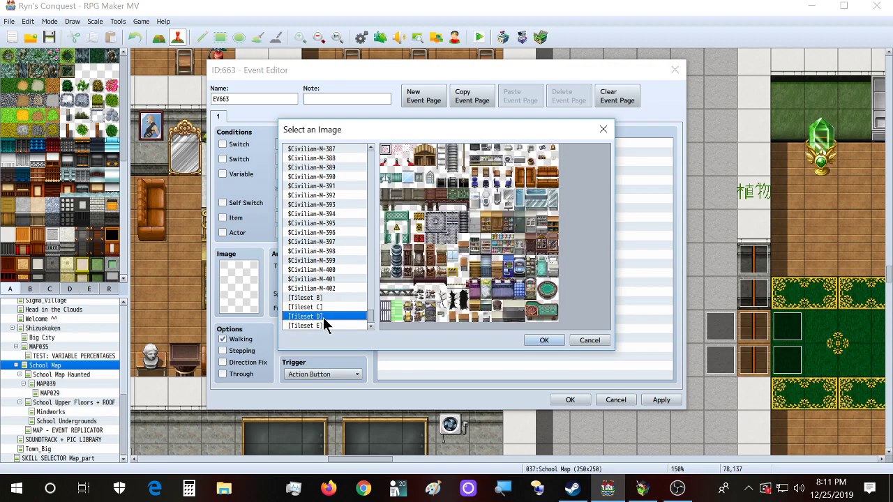
left_click_drag(370, 318, 335, 220)
Step: Pick the yellow switch from the !SF_Switch1 sheet as the image and save the event
scroll(335, 219, "up", 15)
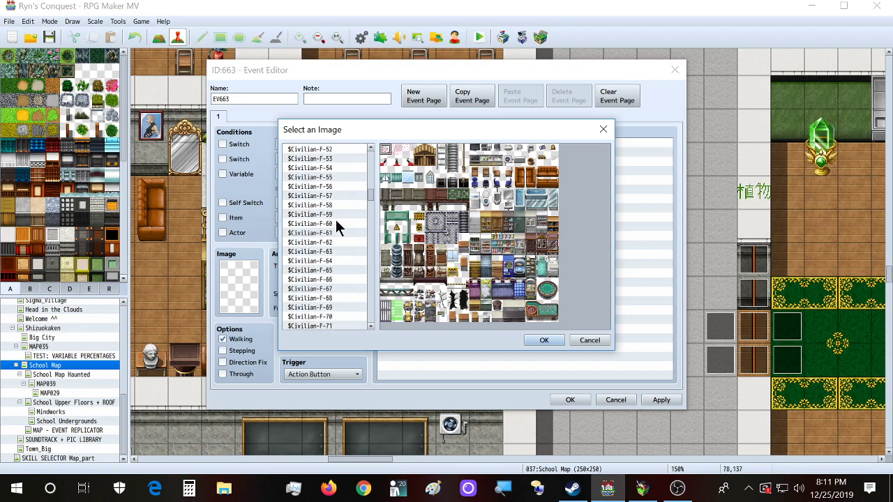
scroll(335, 221, "up", 9)
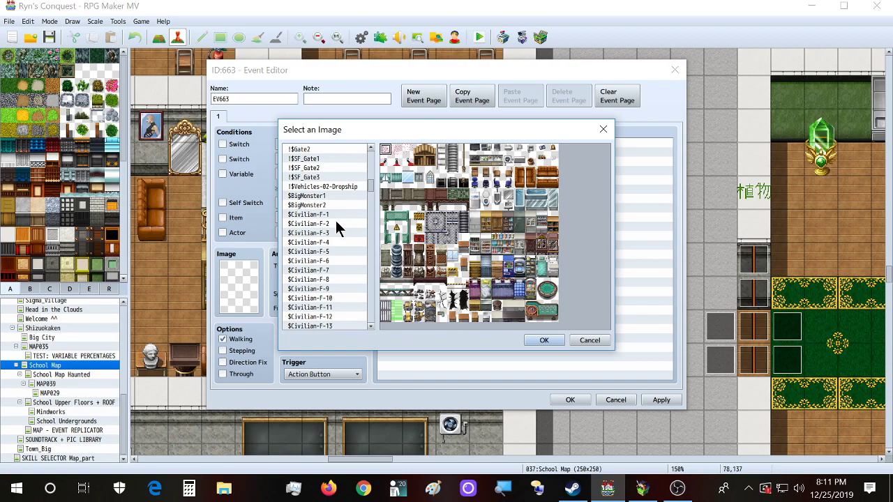
left_click(327, 156)
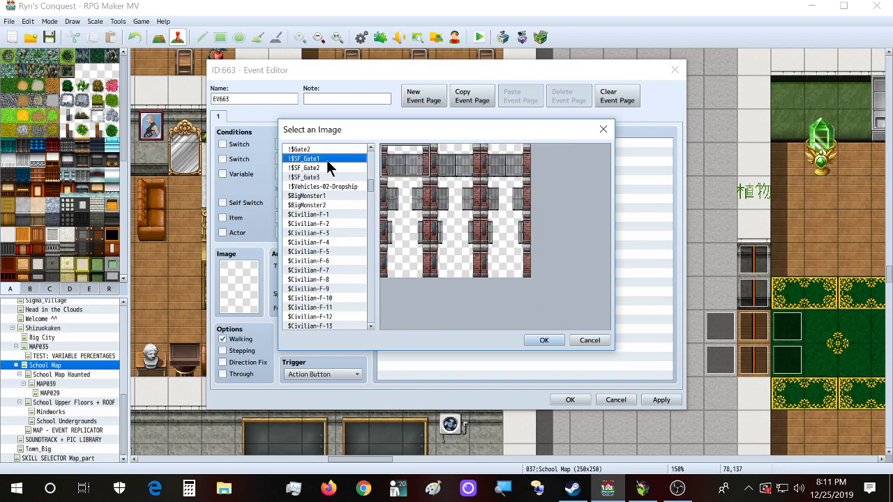
scroll(332, 286, "up", 2)
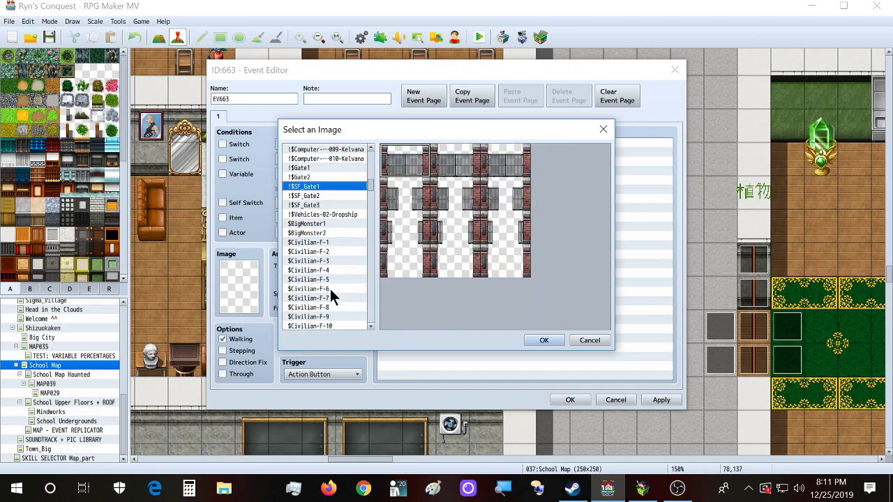
scroll(327, 193, "up", 1)
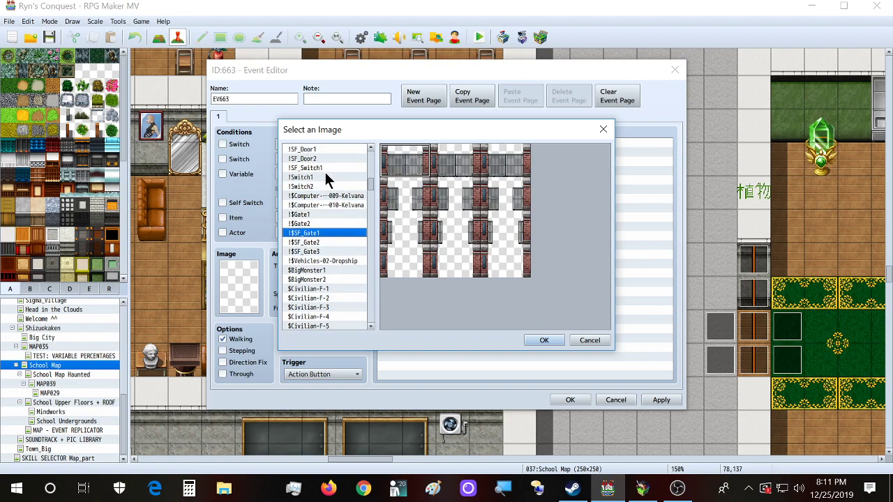
left_click(325, 177)
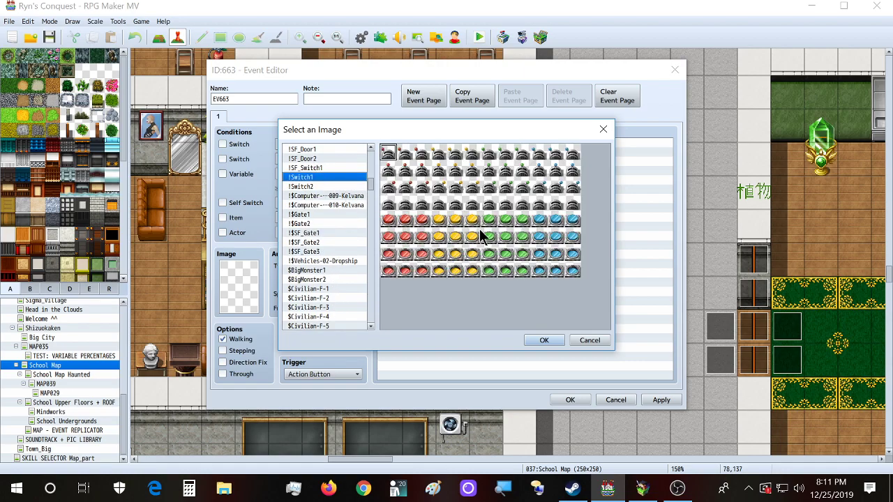
left_click(313, 168)
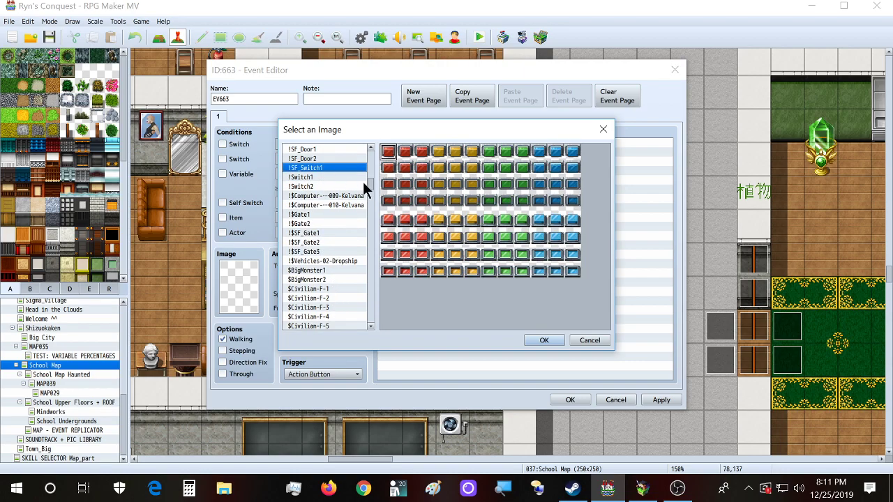
double_click(454, 157)
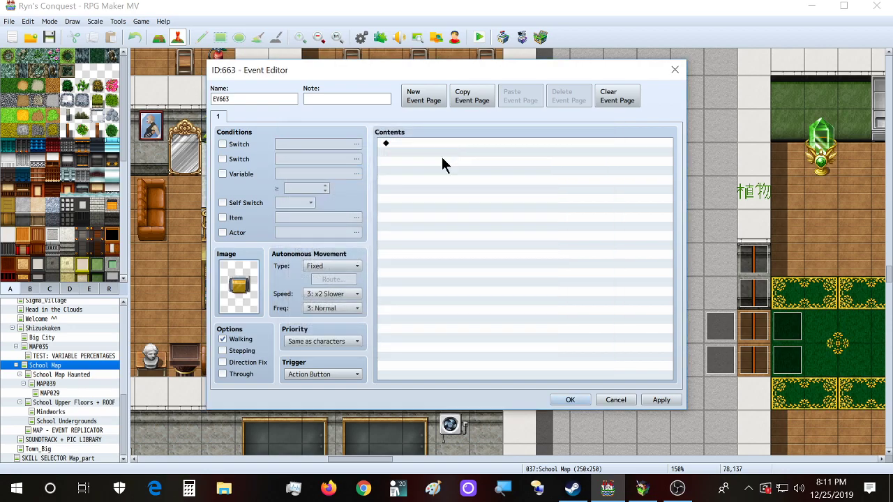
left_click(570, 400)
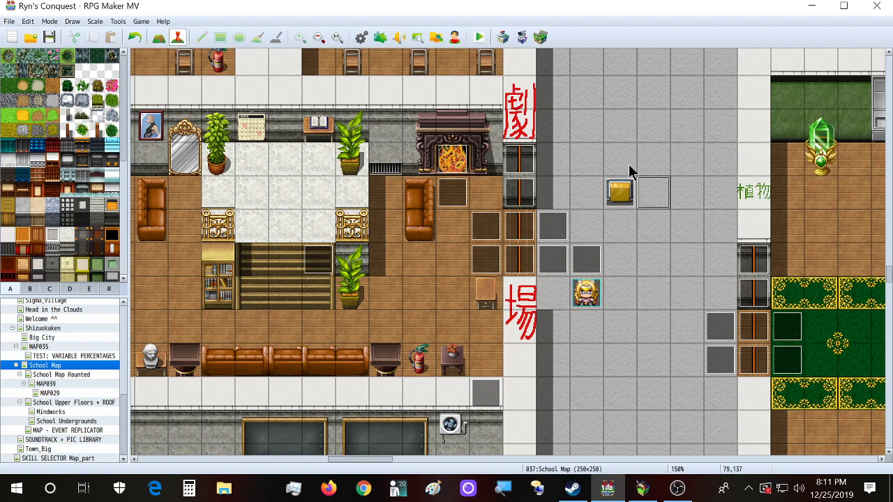
left_click(583, 199)
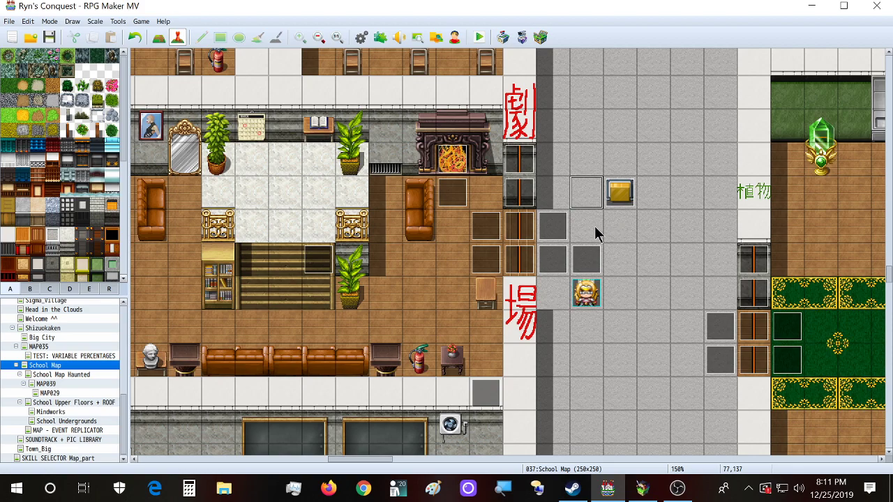
left_click(648, 172)
left_click(654, 235)
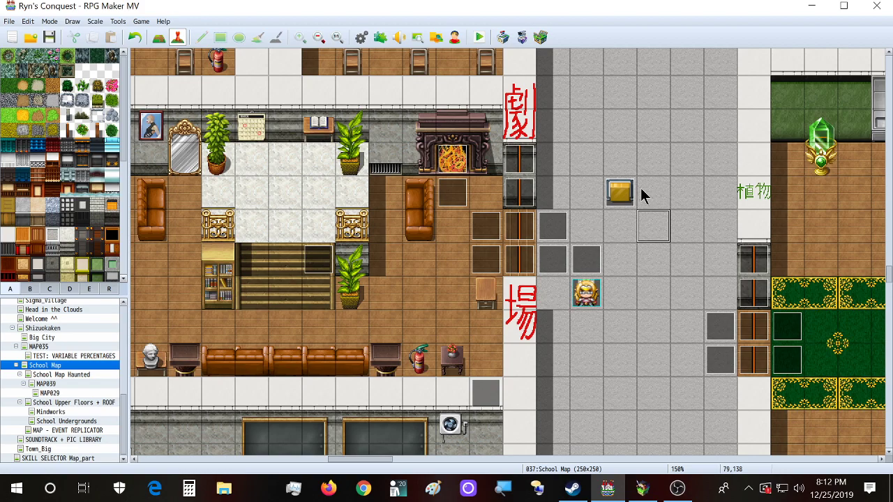
double_click(619, 193)
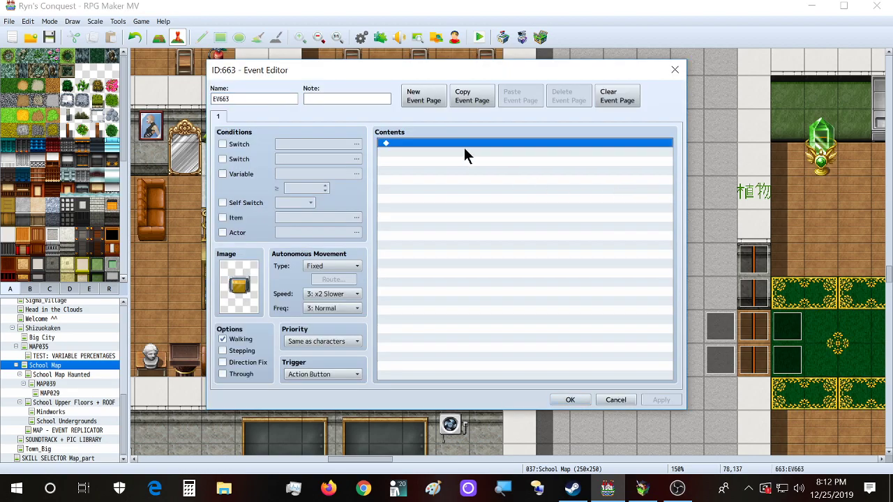
double_click(463, 146)
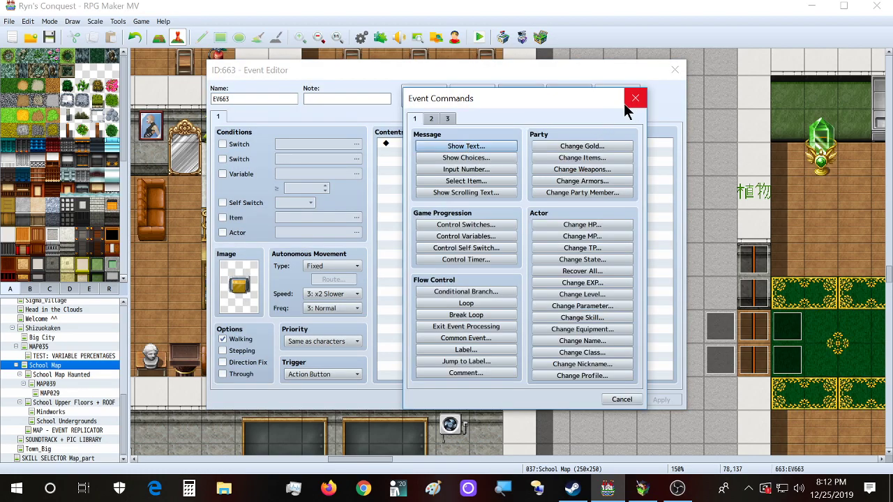
left_click(431, 119)
left_click(447, 192)
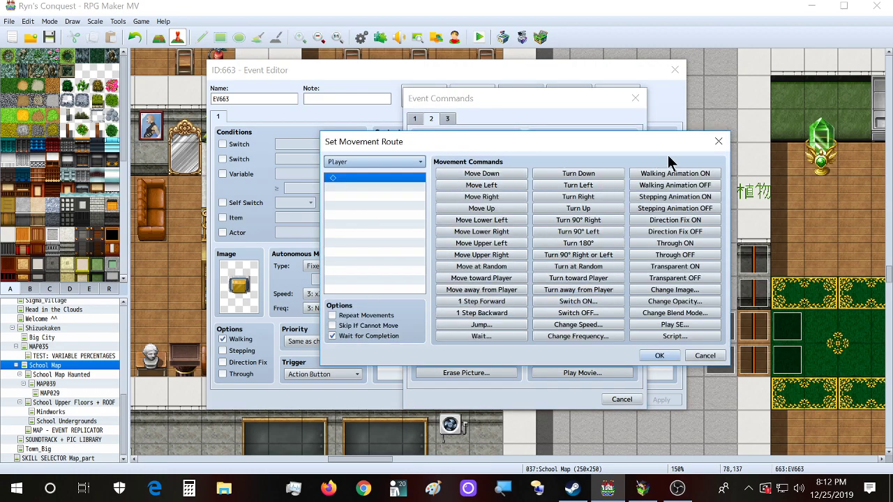
key("Escape")
left_click(635, 99)
left_click(332, 266)
left_click(331, 309)
left_click(334, 279)
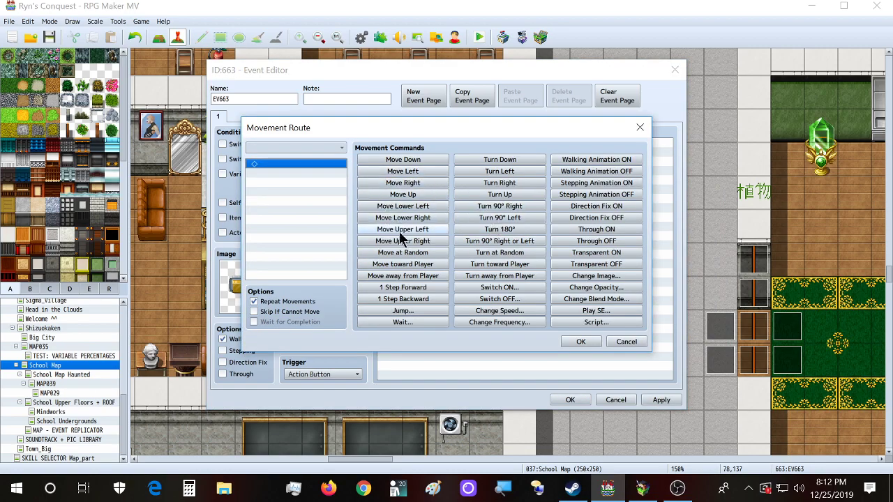
left_click(639, 128)
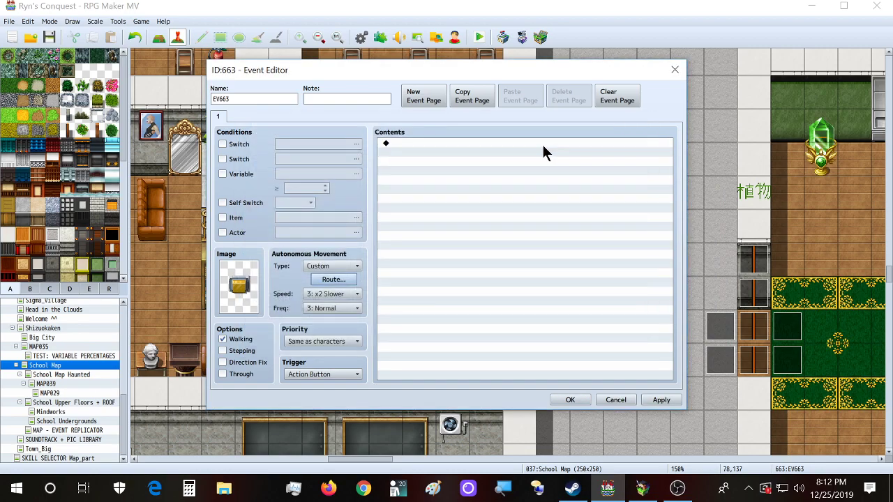
left_click(333, 266)
left_click(336, 276)
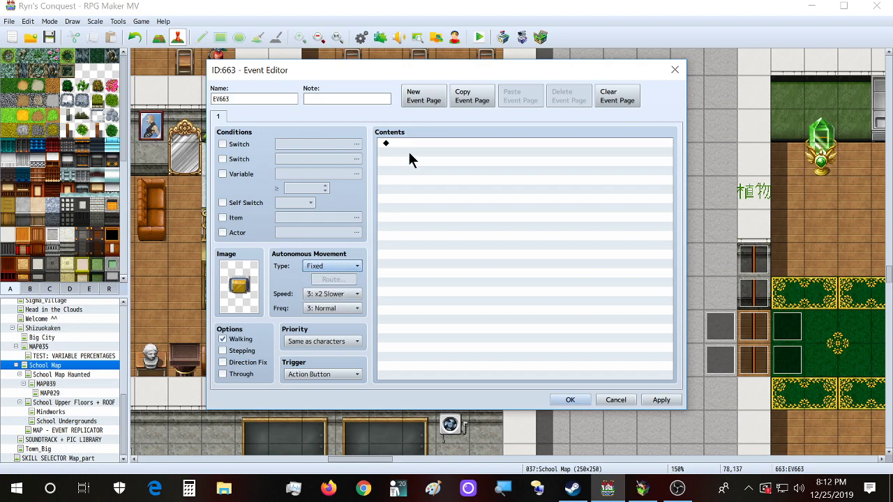
double_click(418, 143)
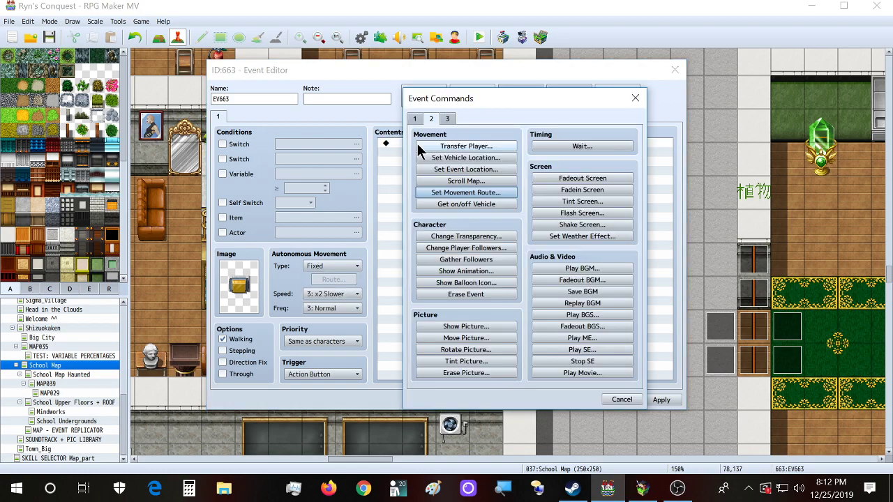
left_click(461, 195)
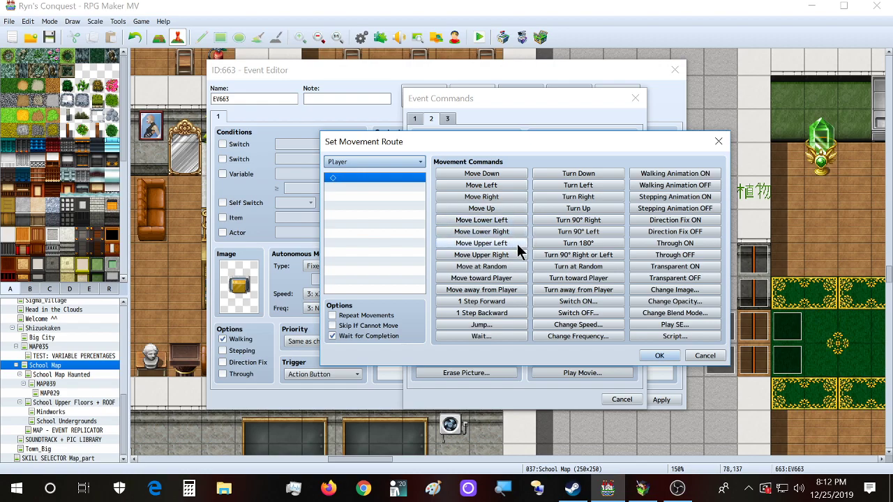
left_click(718, 141)
left_click(635, 98)
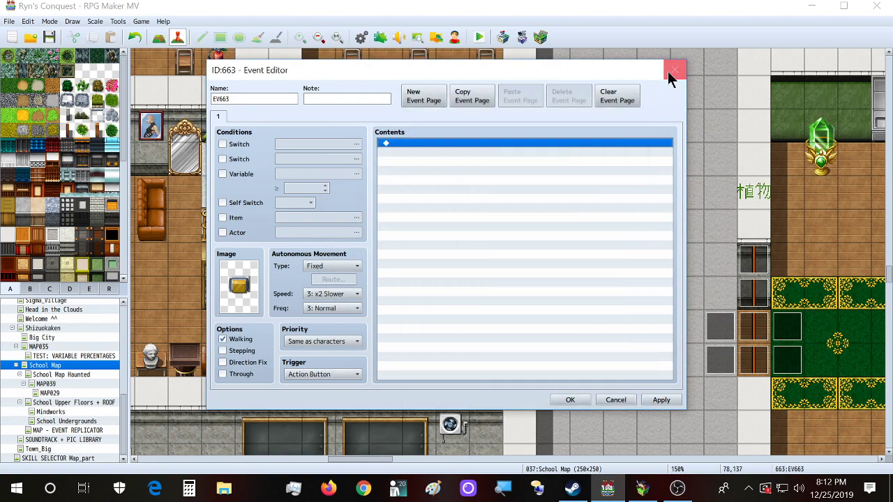
left_click(668, 72)
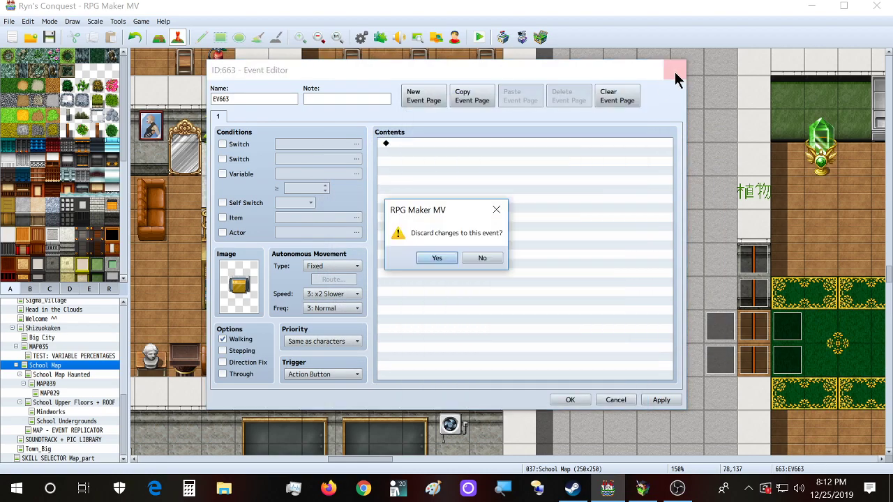
left_click(437, 258)
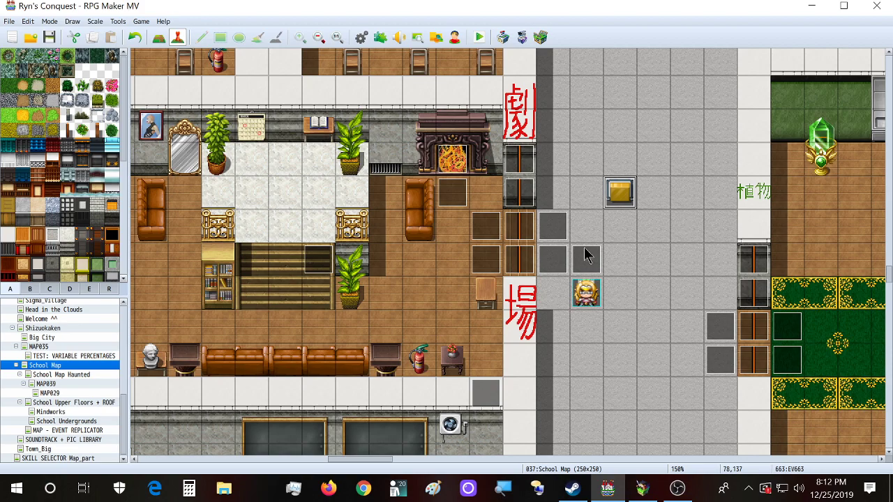
Step: Reopen switch event EV663 to review its Priority options, closing it unchanged
double_click(618, 199)
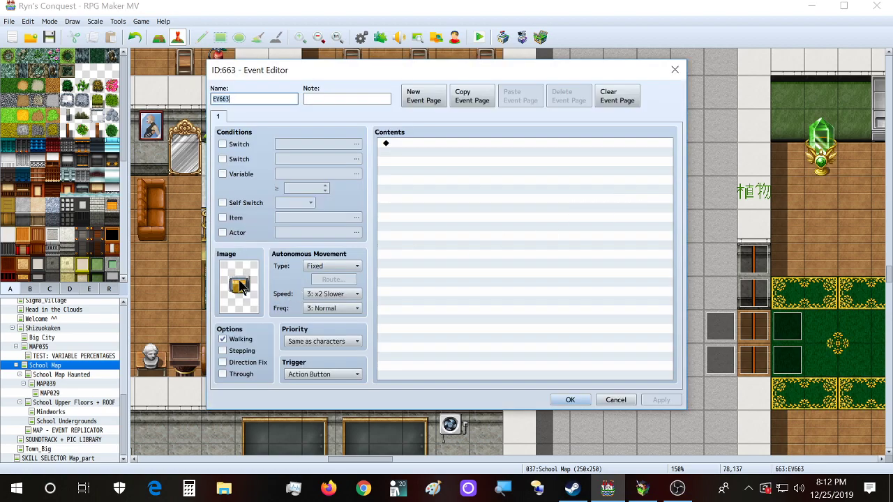
left_click(344, 343)
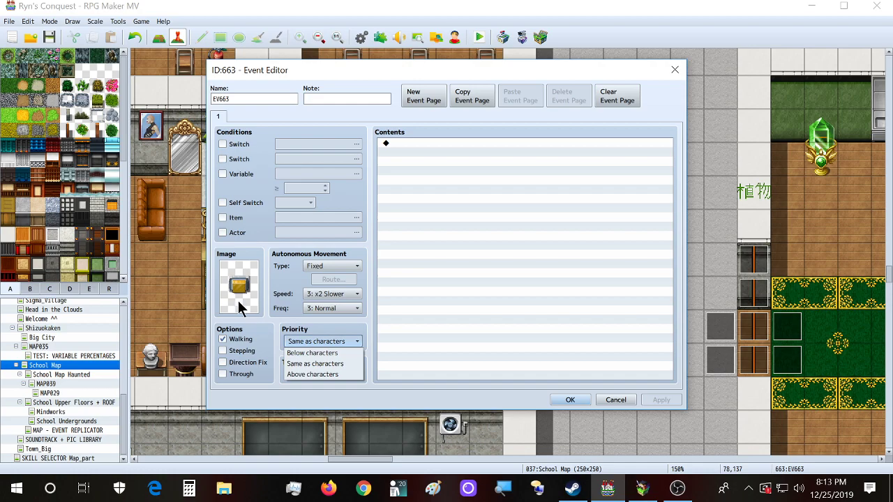
left_click(669, 74)
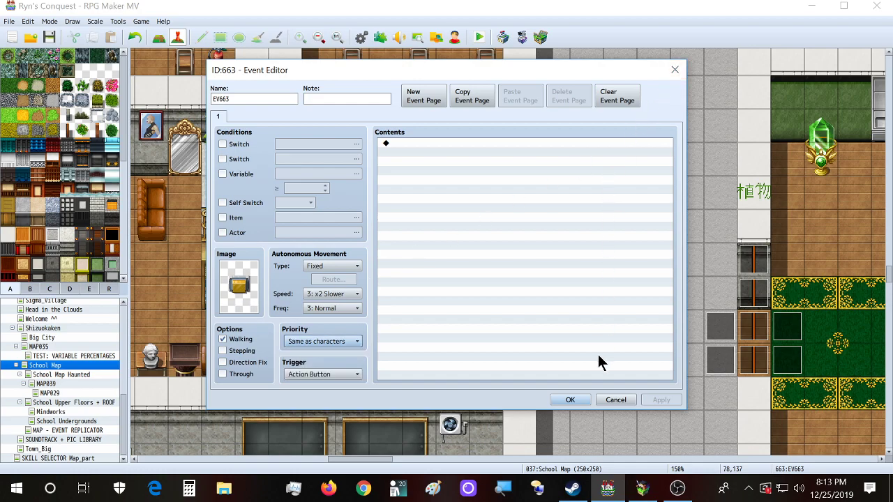
left_click(675, 70)
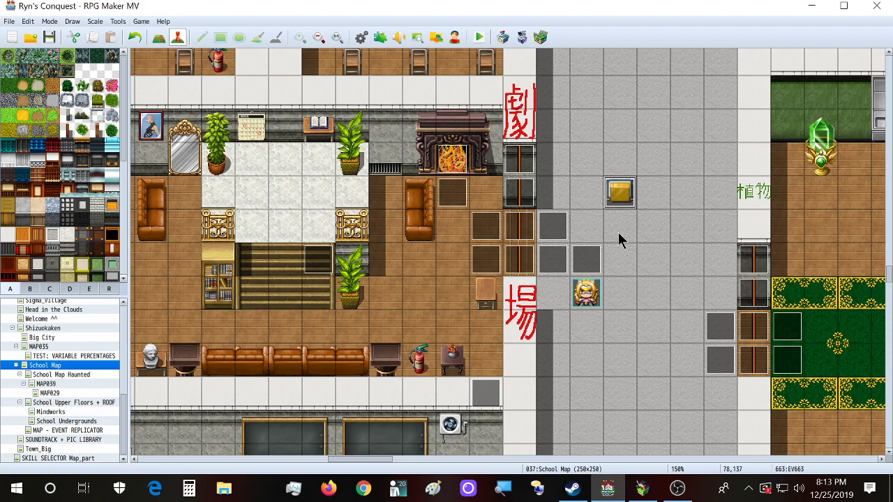
Step: Review EV663's Trigger options without changes, then open theater quest start event 658
double_click(618, 192)
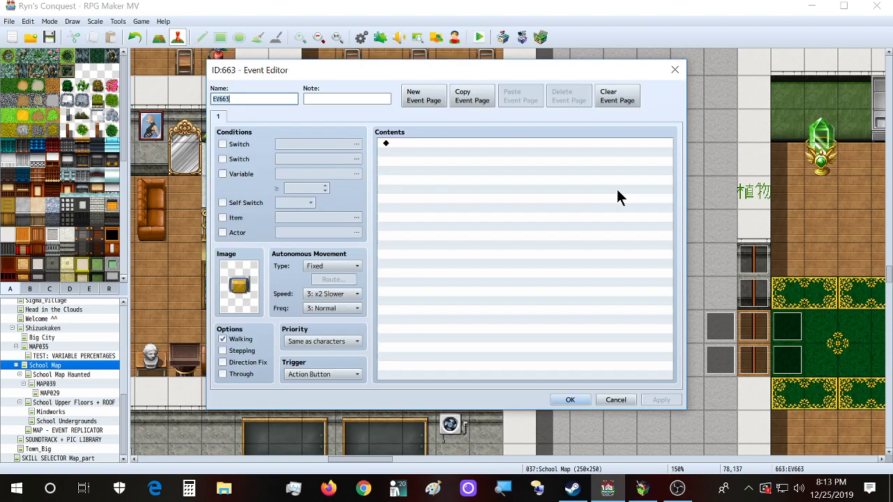
left_click(328, 372)
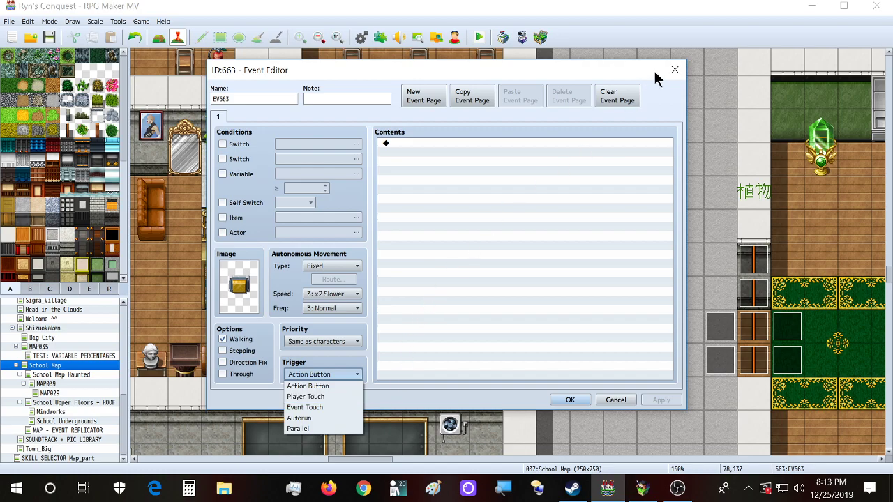
left_click(674, 70)
left_click(674, 70)
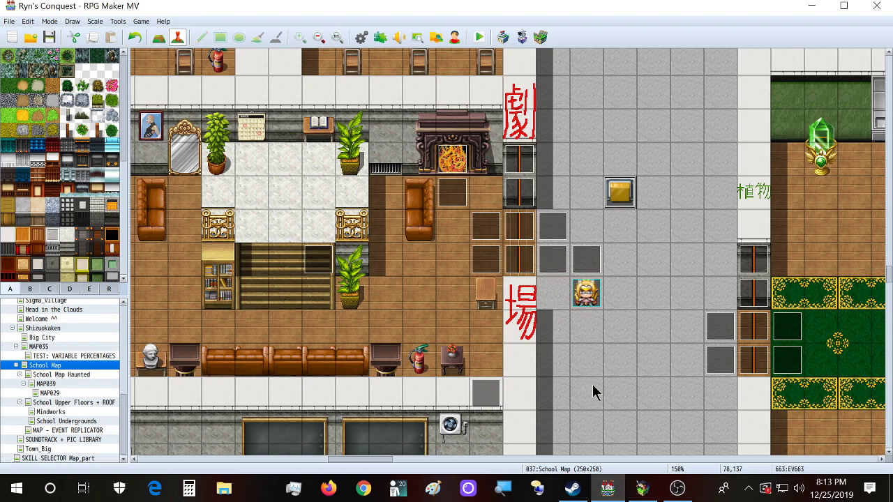
double_click(593, 250)
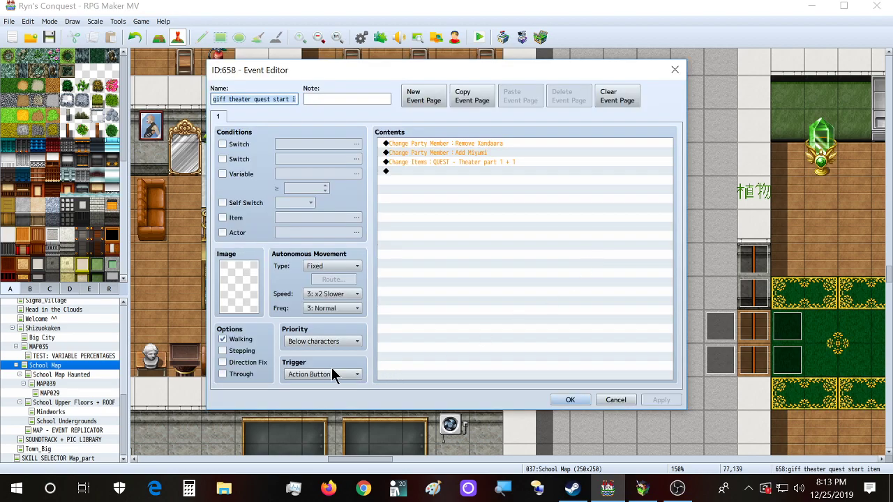
Step: Close event 658's editor with OK, leaving it unchanged
left_click(568, 399)
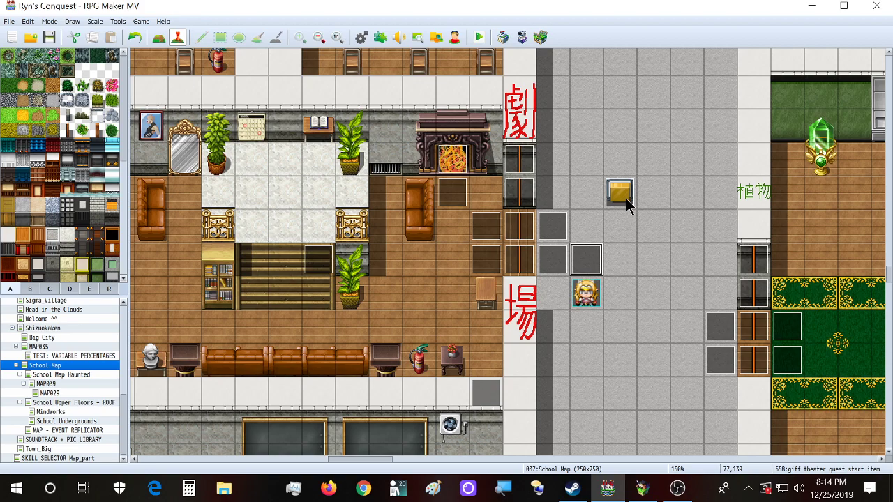
Step: Create new event EV664 below the switch, review triggers keeping Action Button, and close its editor
double_click(623, 226)
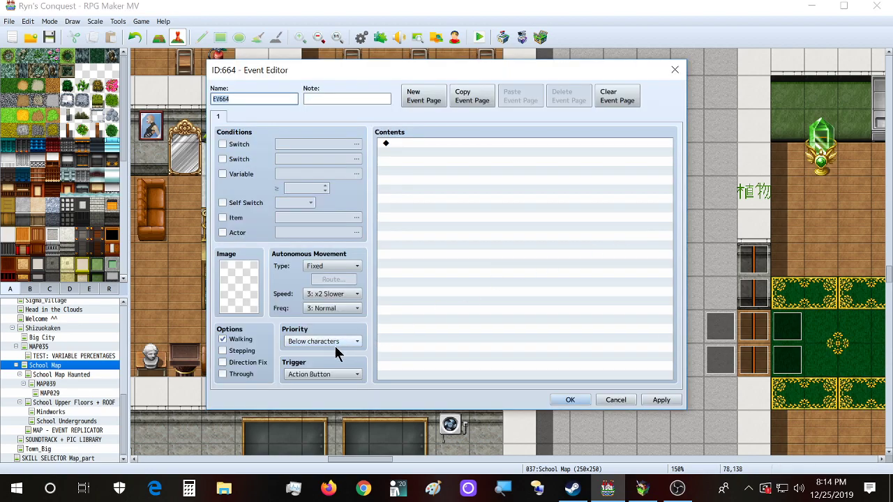
left_click(339, 374)
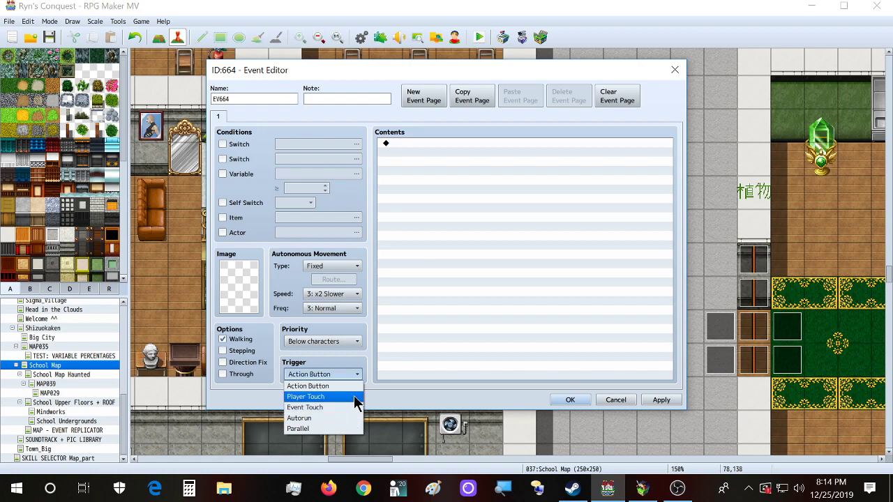
left_click(408, 405)
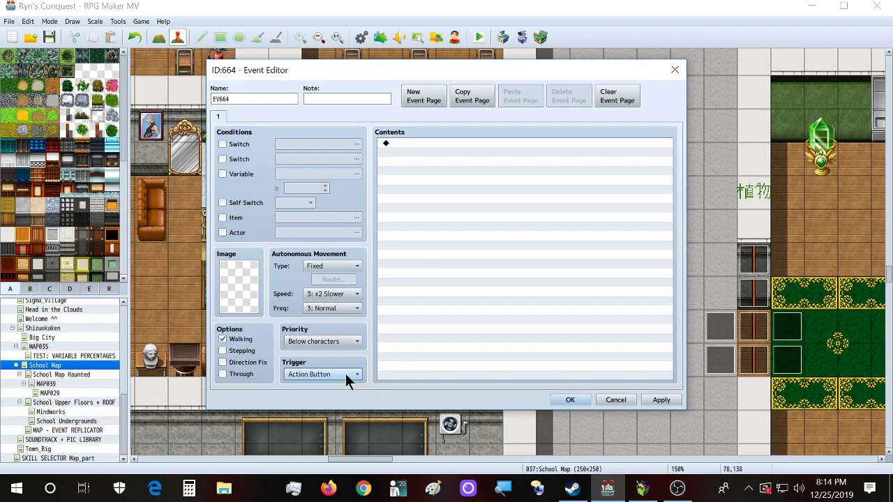
mouse_move(345, 373)
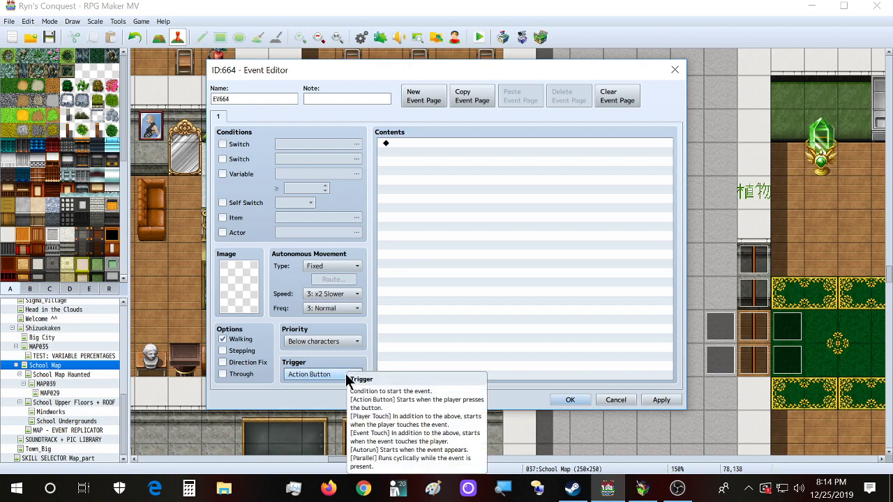
left_click(346, 375)
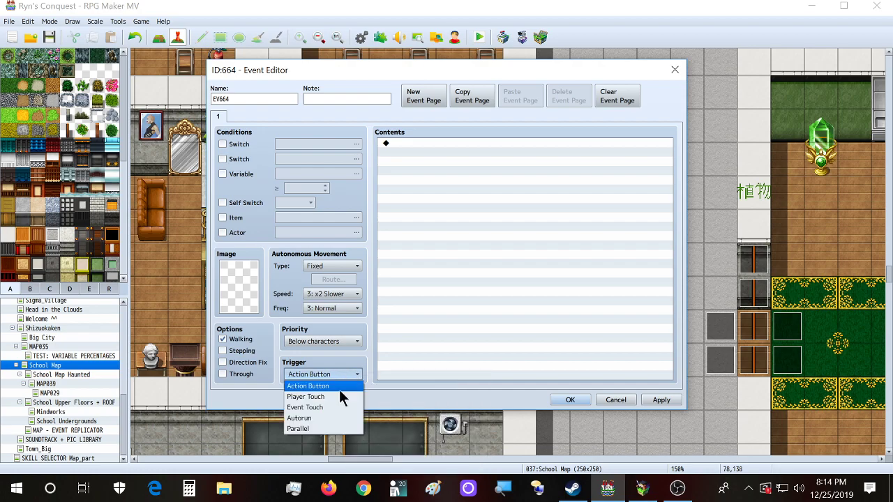
left_click(405, 399)
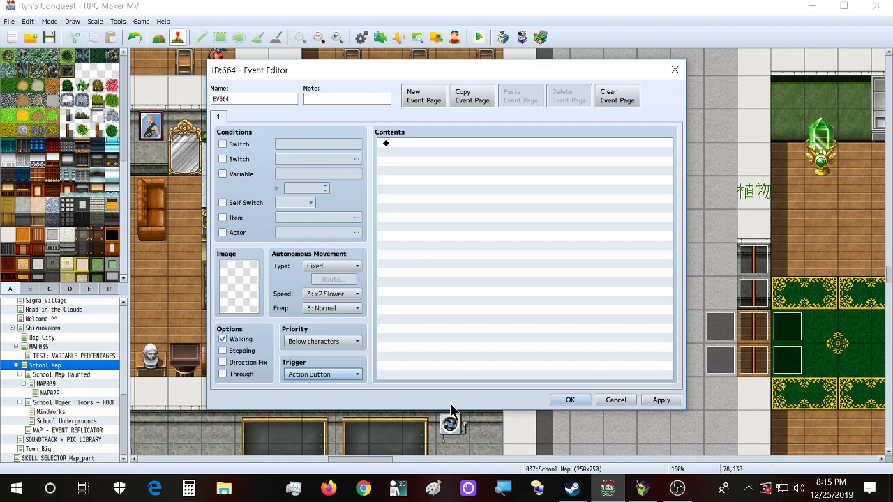
left_click(675, 70)
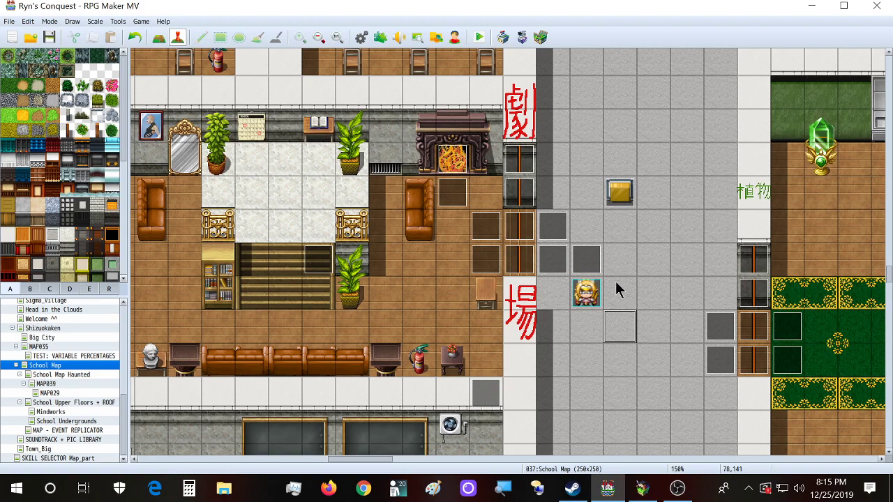
Step: Open EV664 and add a Control Variables command setting #0001 to the player's Map X
double_click(623, 321)
double_click(492, 142)
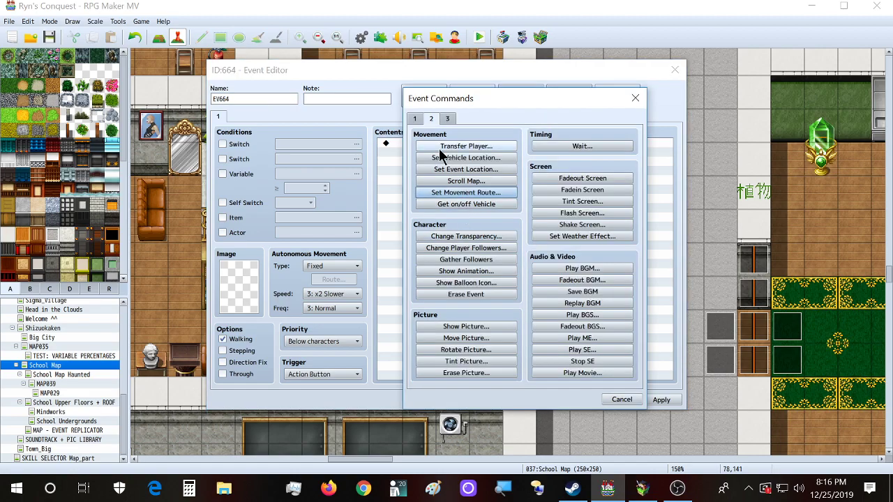
left_click(421, 119)
left_click(447, 237)
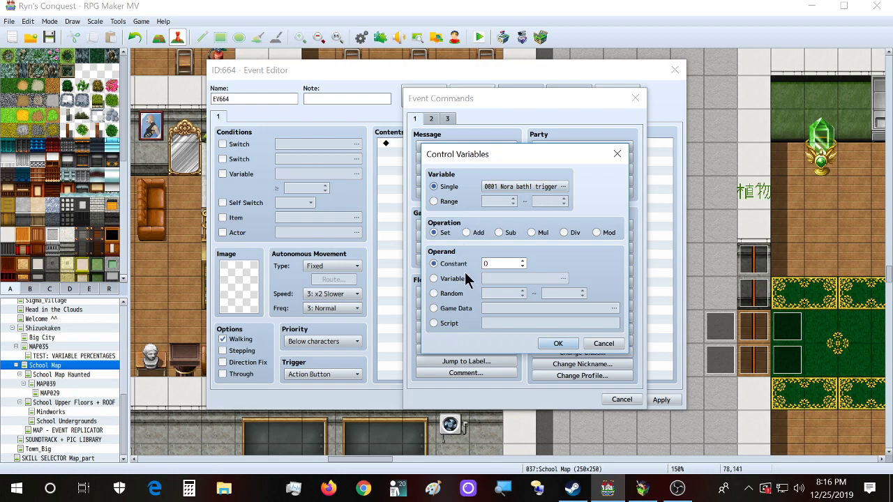
left_click(454, 314)
left_click(517, 313)
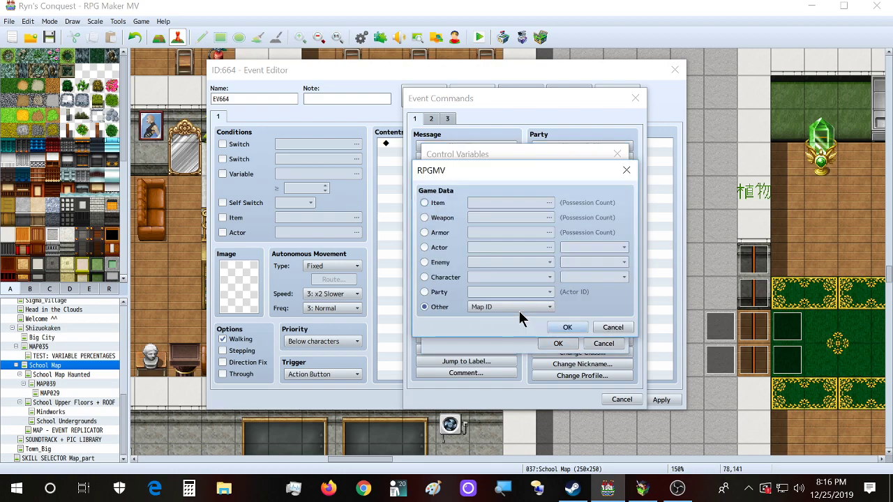
left_click(442, 279)
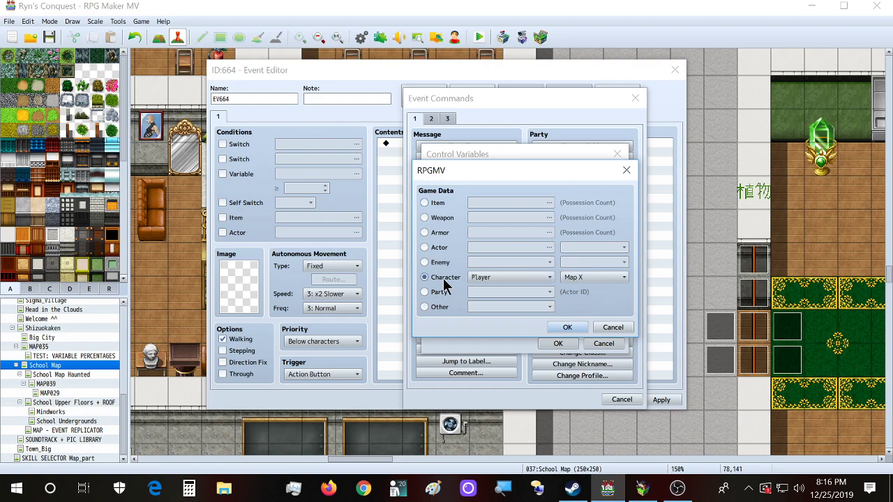
left_click(609, 280)
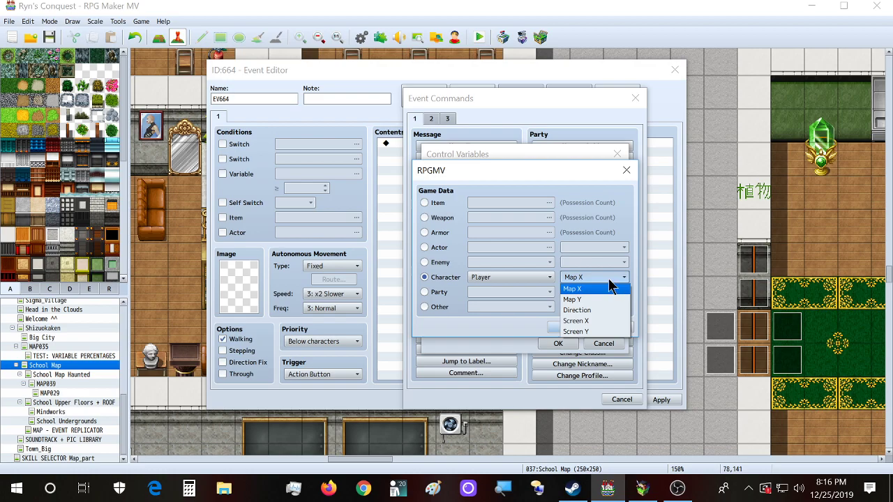
left_click(608, 279)
left_click(564, 327)
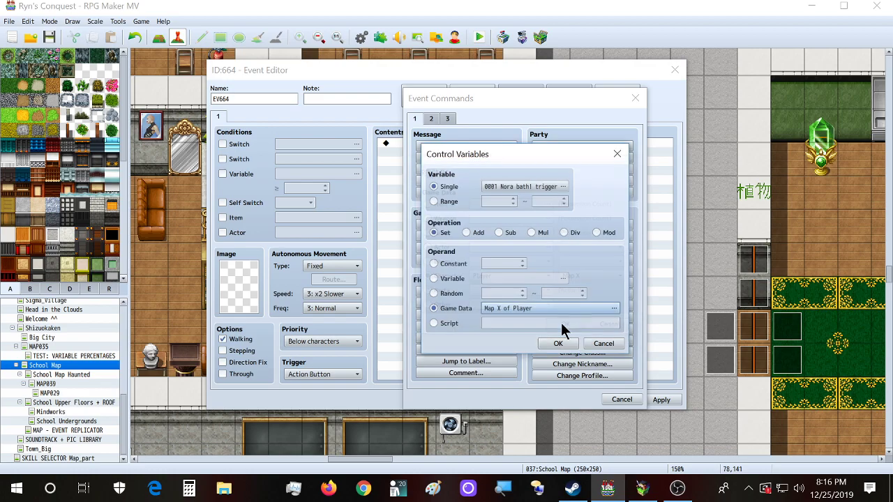
left_click(559, 343)
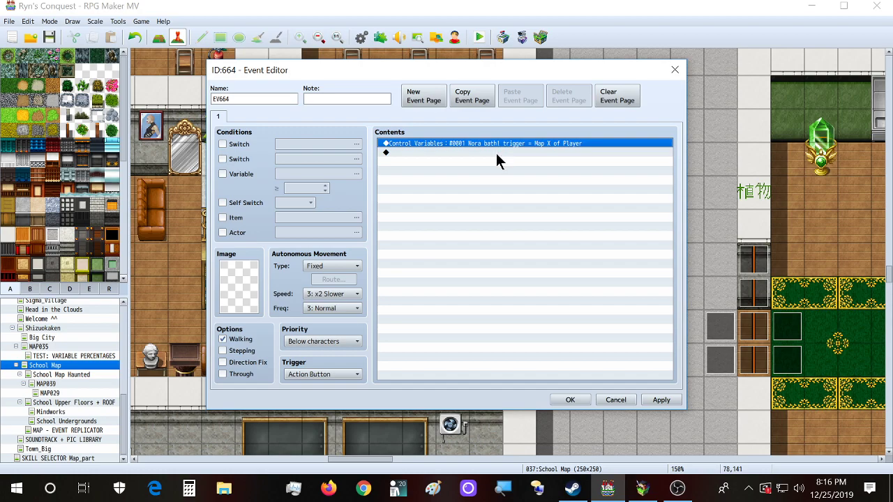
Step: Duplicate the variable command and open the copy, cancelling without changes
key("ctrl+c")
key("ctrl+v")
double_click(505, 153)
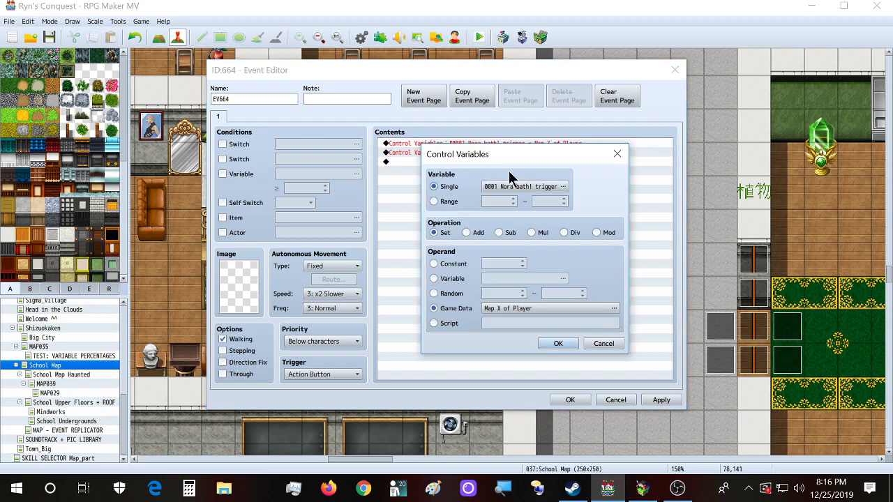
left_click(520, 312)
left_click(587, 278)
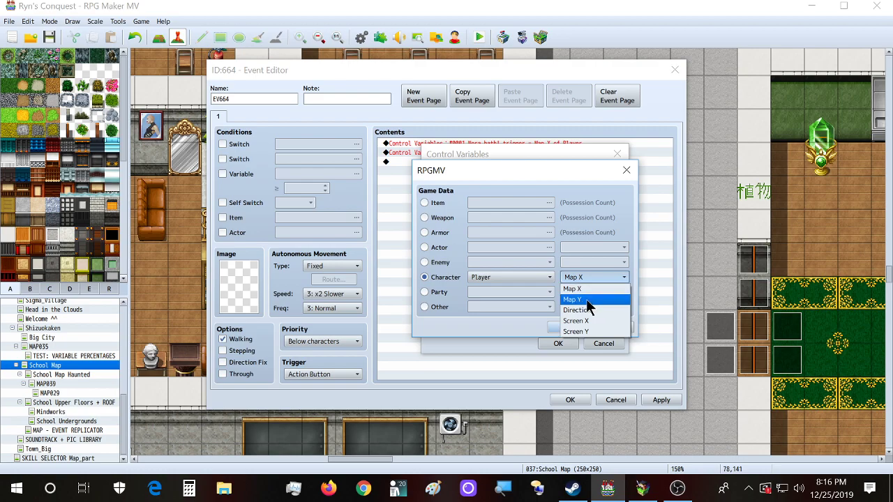
left_click(597, 210)
left_click(626, 171)
left_click(617, 154)
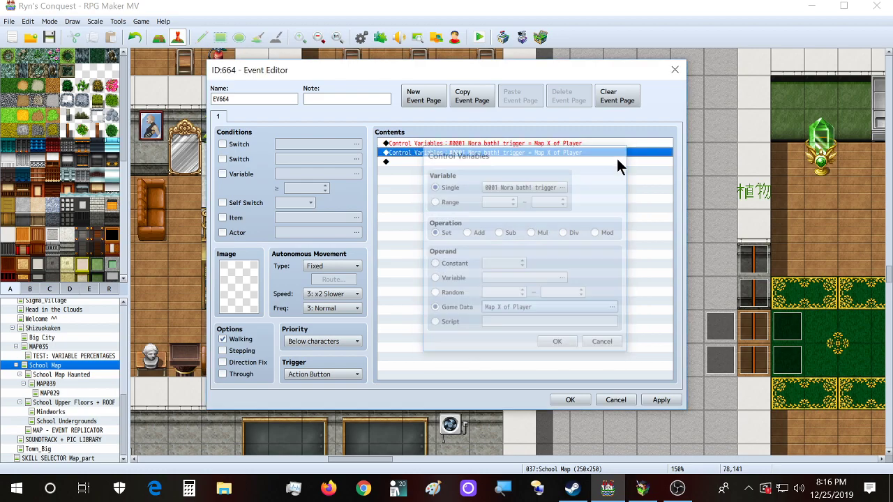
Step: Delete both Control Variables commands, leaving EV664's page empty
key("Delete")
left_click(591, 145)
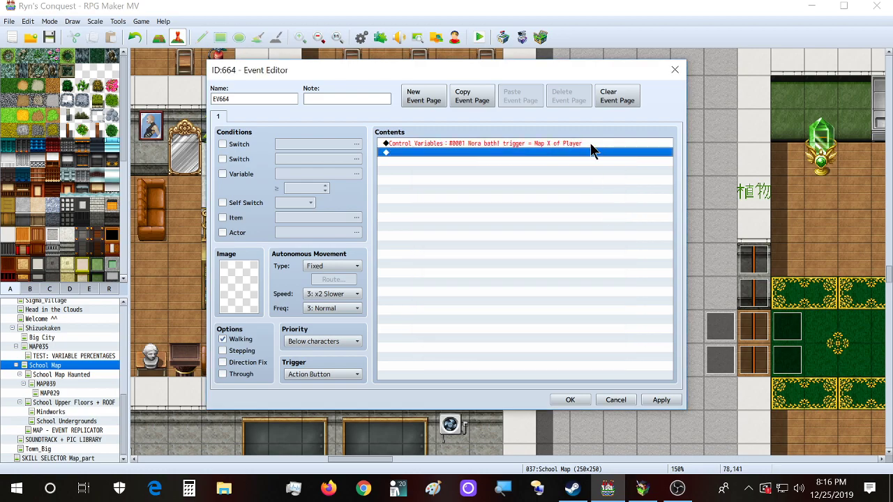
key("Delete")
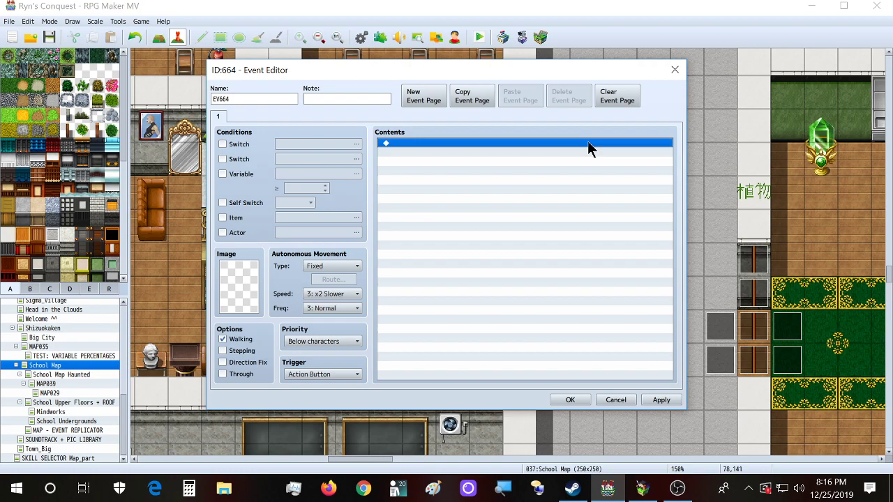
Step: Close EV664's editor and switch to the Shizuokaken map
left_click(674, 70)
scroll(76, 391, "up", 2)
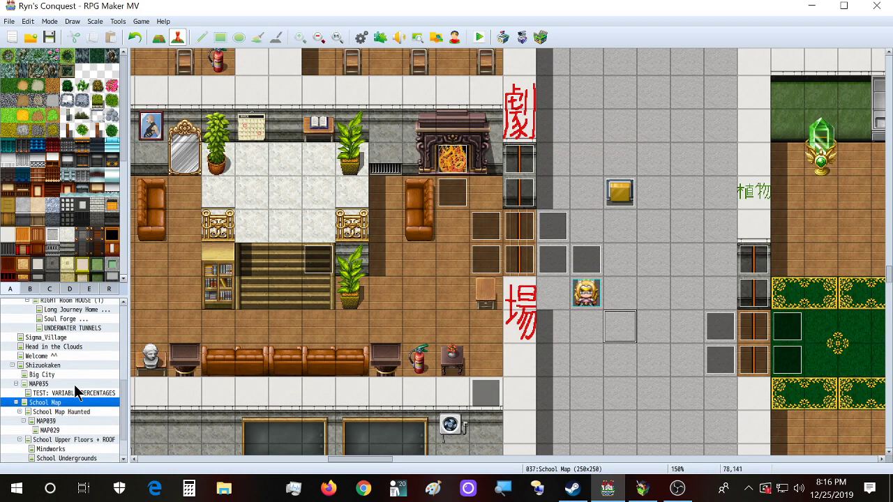
scroll(78, 363, "up", 3)
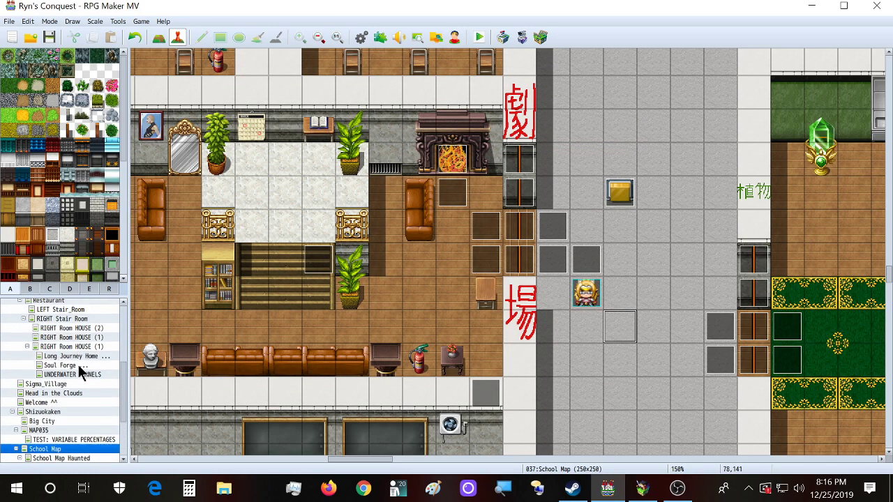
scroll(79, 365, "down", 1)
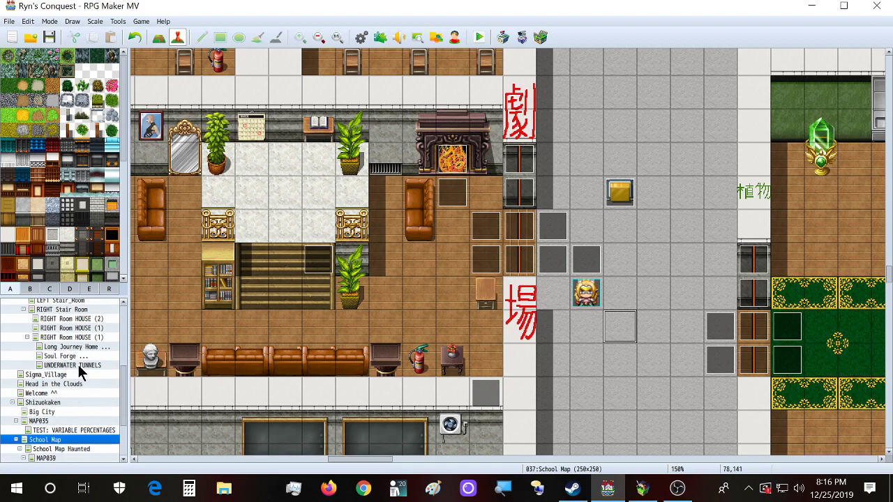
left_click(62, 400)
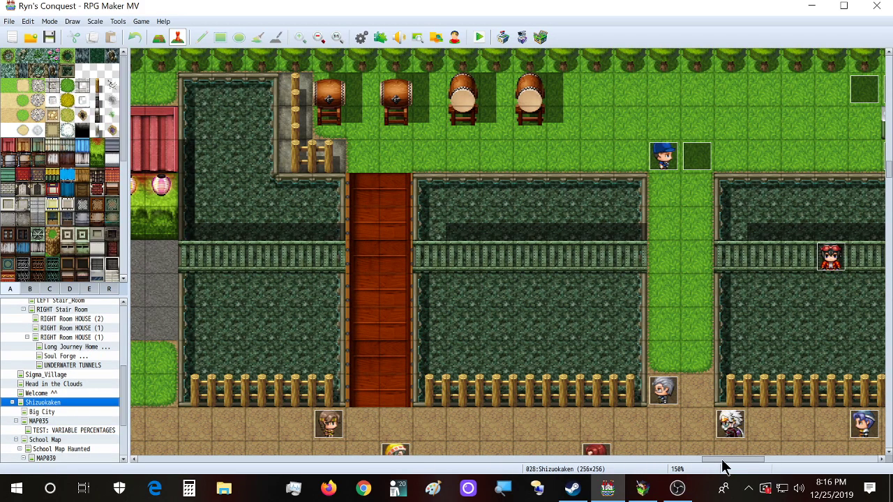
Step: Inspect event EV136 and the Player Sanity By Kills event, closing each unchanged
scroll(645, 390, "up", 4)
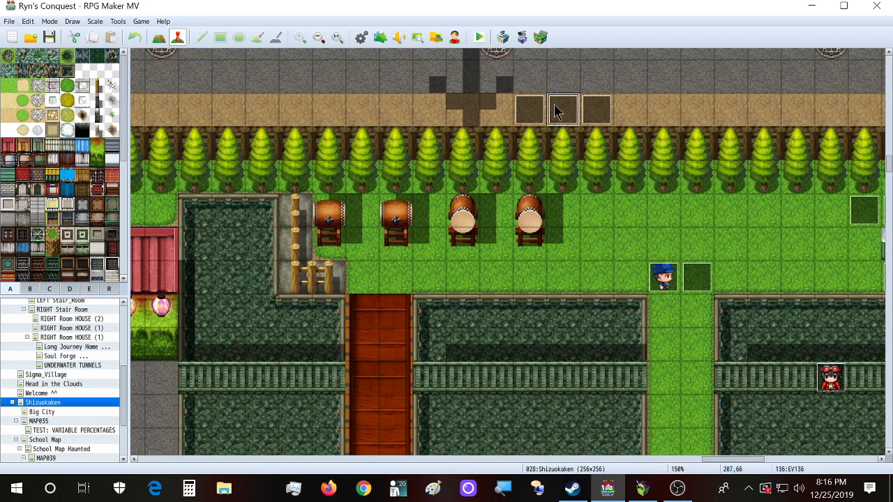
double_click(554, 111)
left_click(675, 70)
left_click(525, 111)
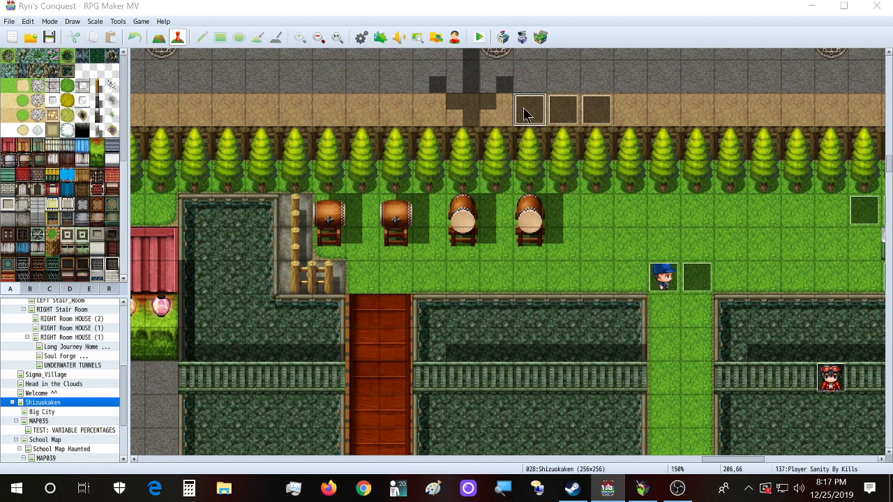
double_click(525, 112)
left_click(674, 70)
Step: Inspect neighbouring road event EV142, then scroll around the Shizuokaken map
left_click(593, 115)
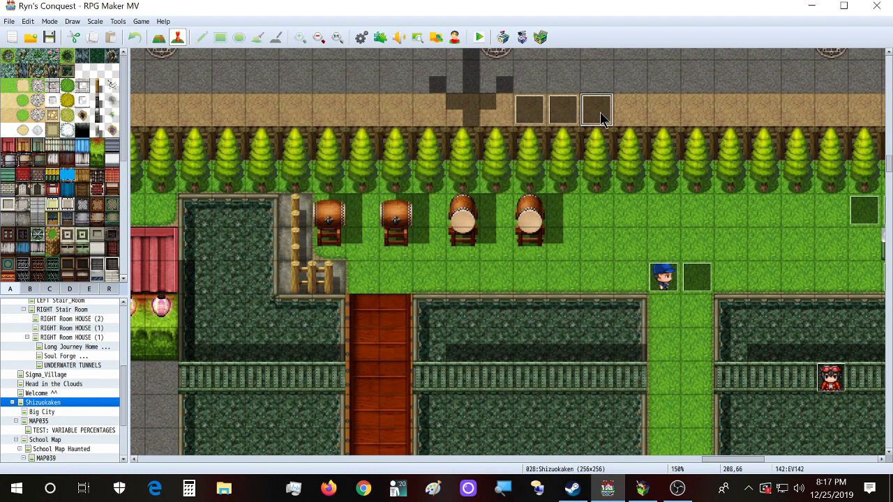
double_click(593, 115)
left_click(674, 70)
scroll(466, 334, "down", 6)
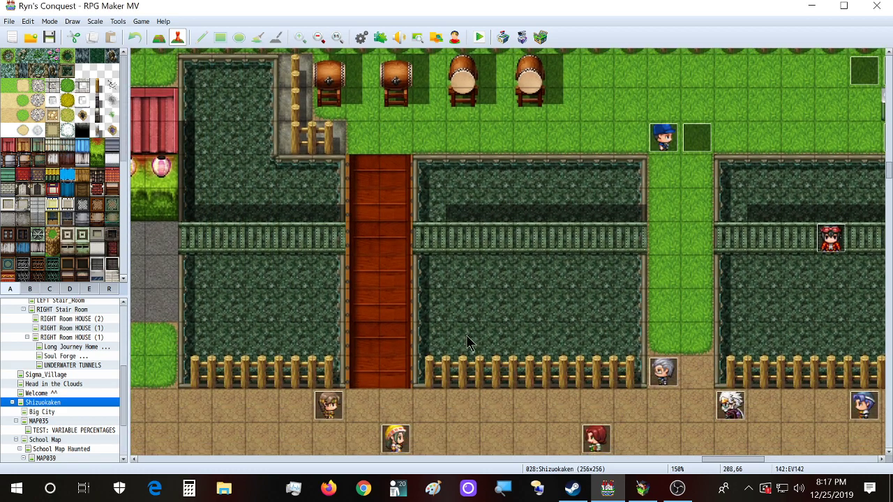
scroll(727, 457, "left", 12)
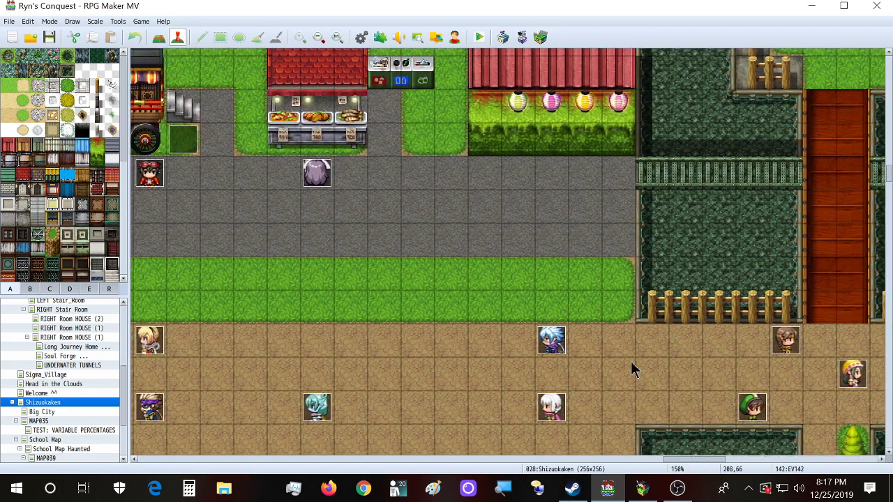
scroll(613, 367, "up", 3)
double_click(414, 118)
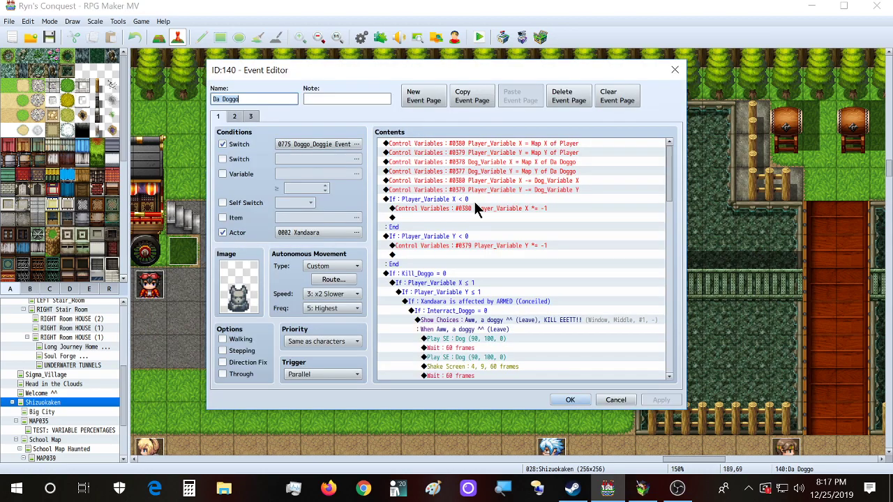
left_click(476, 143)
left_click(479, 152)
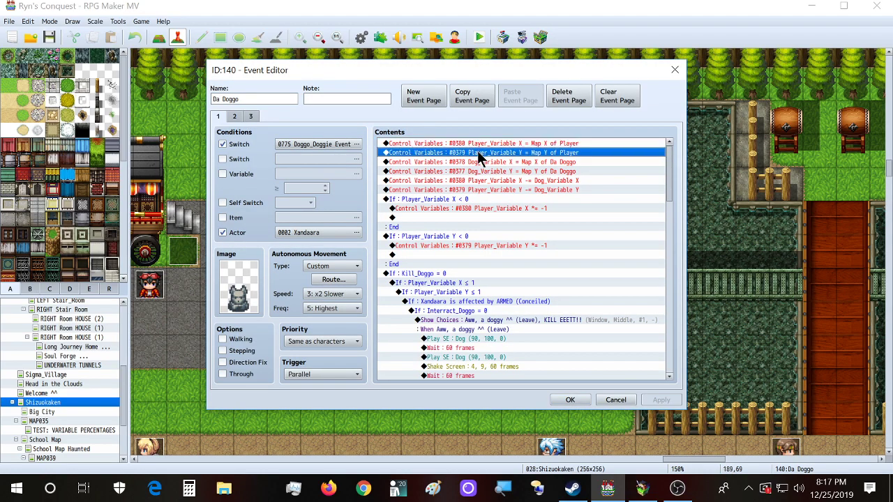
left_click(478, 172)
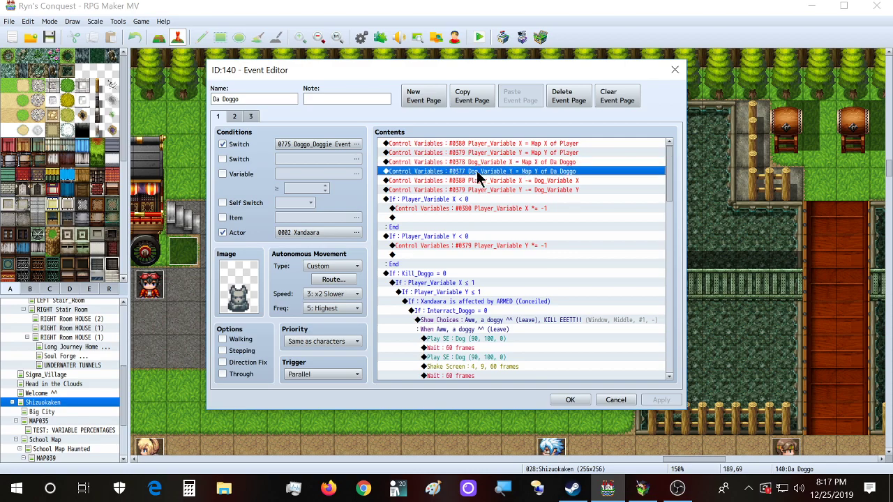
scroll(480, 212, "down", 1)
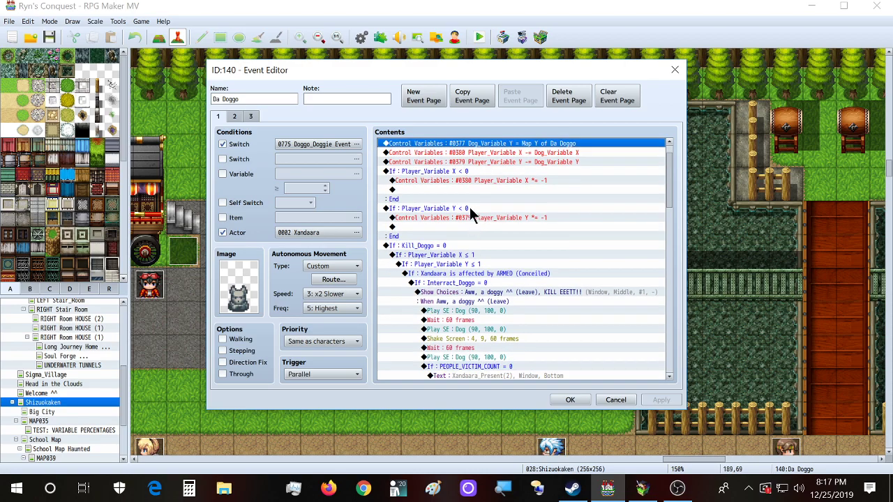
left_click(444, 172)
left_click(450, 180)
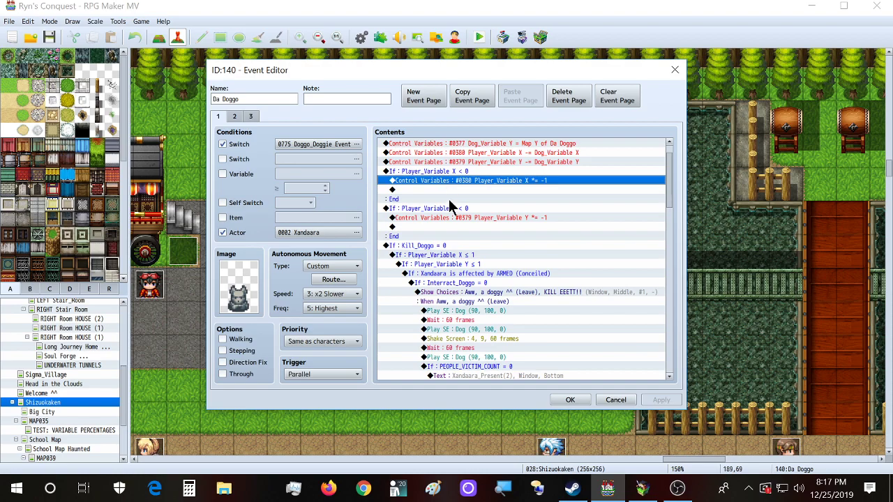
scroll(499, 202, "up", 1)
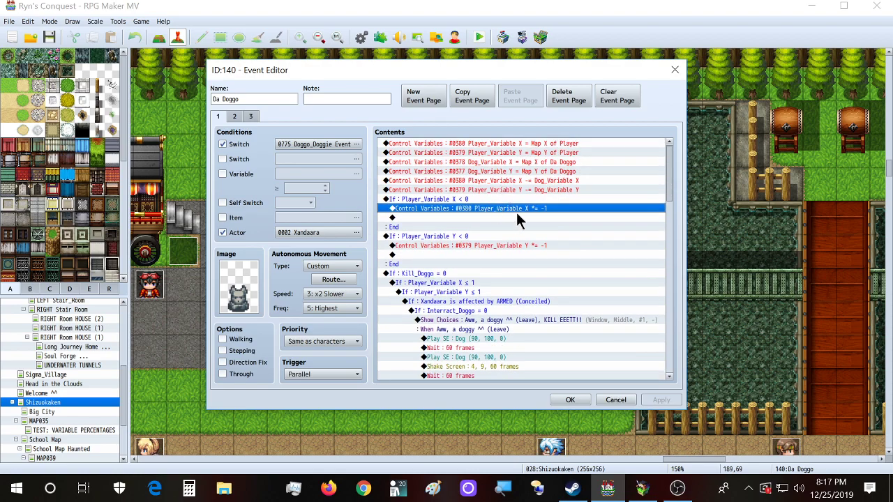
left_click(512, 217)
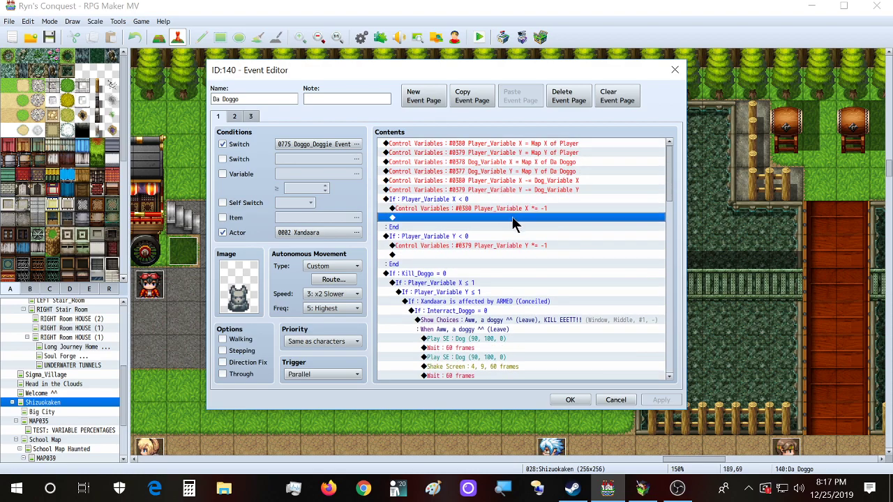
left_click(452, 199)
left_click(458, 238)
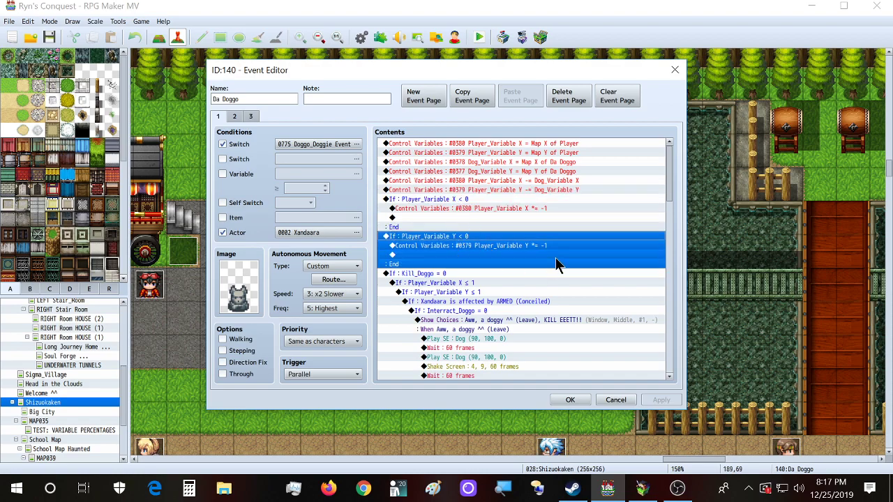
left_click(474, 181)
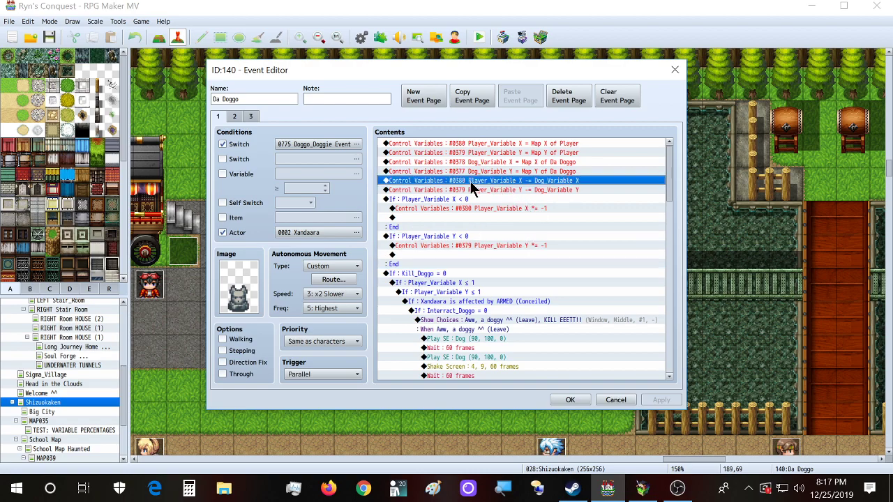
left_click(513, 199)
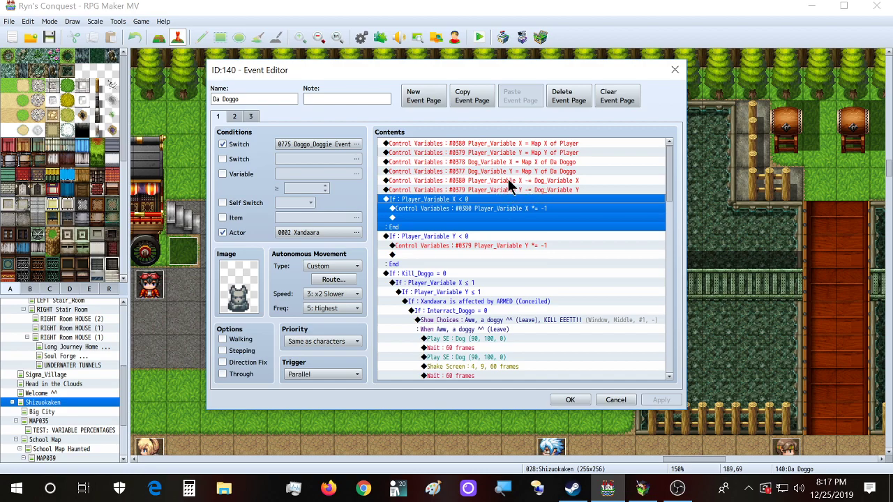
left_click(508, 179)
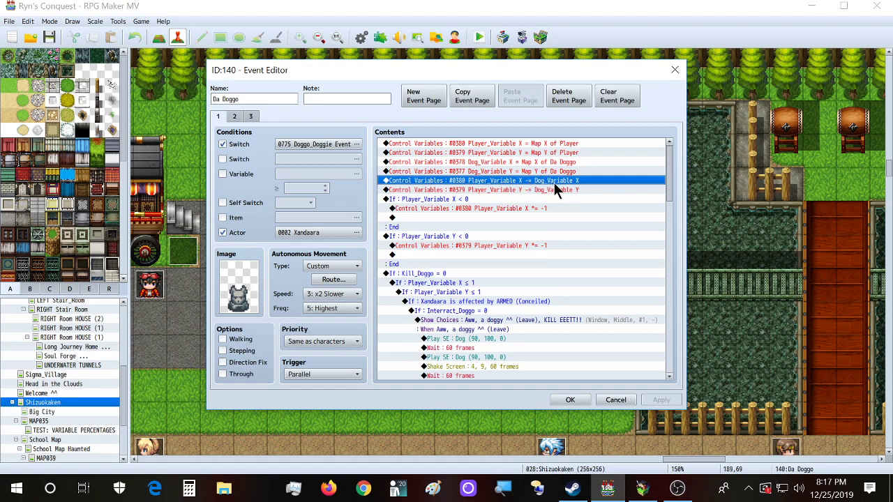
left_click(470, 192)
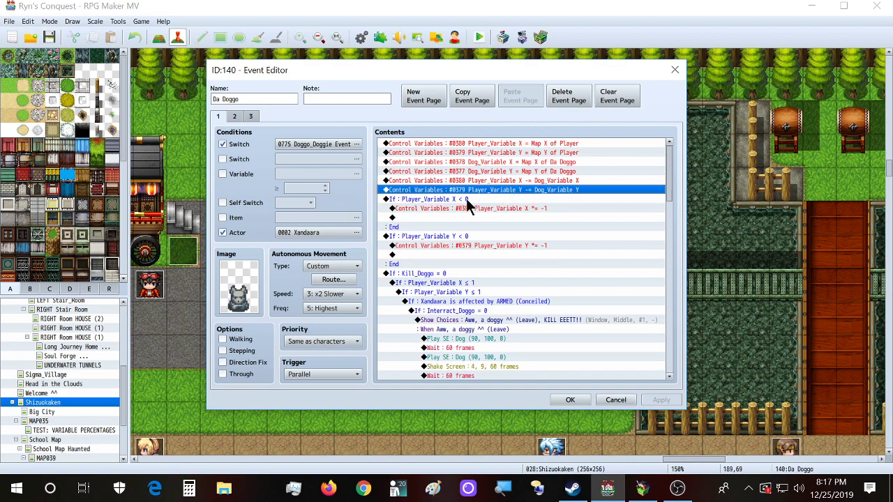
left_click(442, 208)
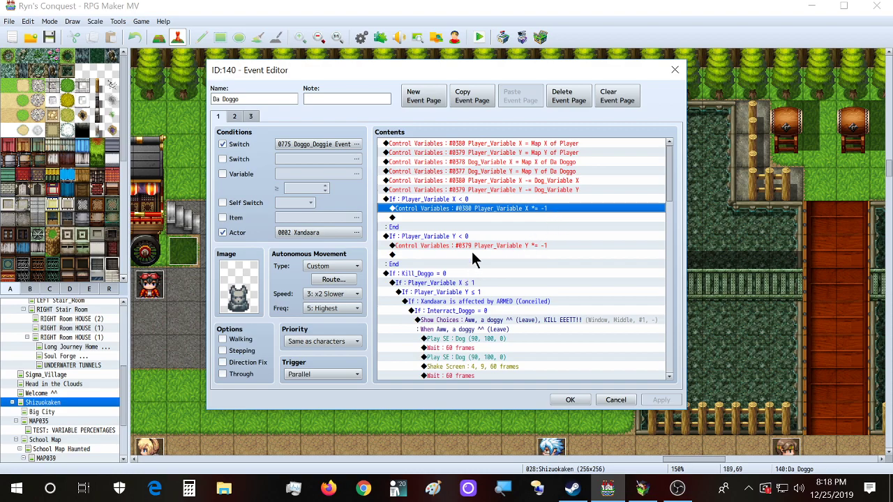
Step: Review the Player_Variable X subtraction, Kill_Doggo = 0, X ≤ 1 and ARMED condition blocks
left_click(544, 182)
left_click(545, 191)
left_click(550, 180)
left_click(448, 275)
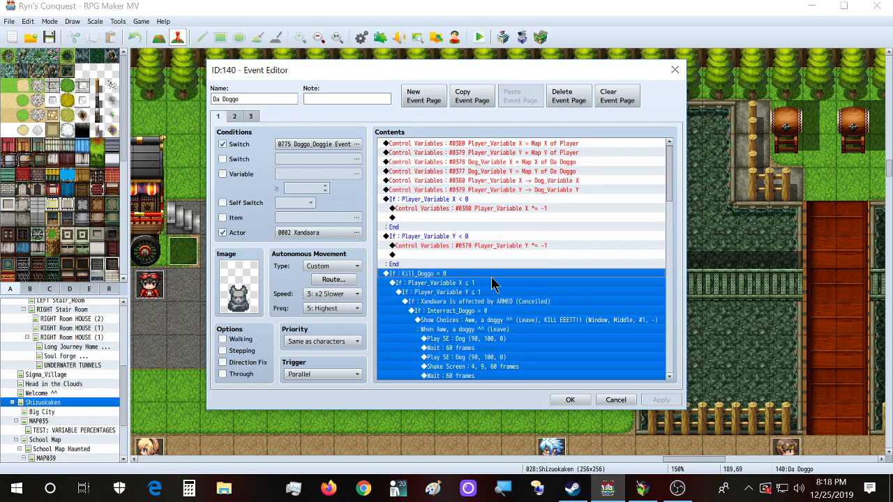
left_click(490, 282)
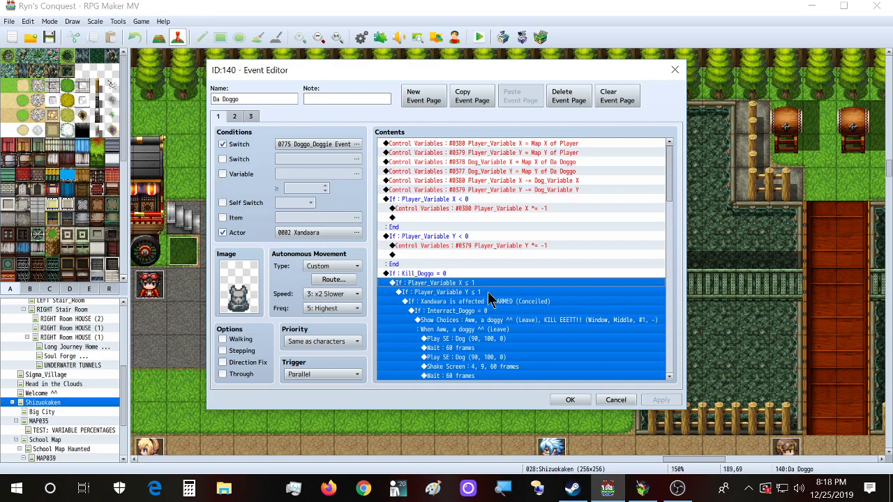
left_click(488, 292)
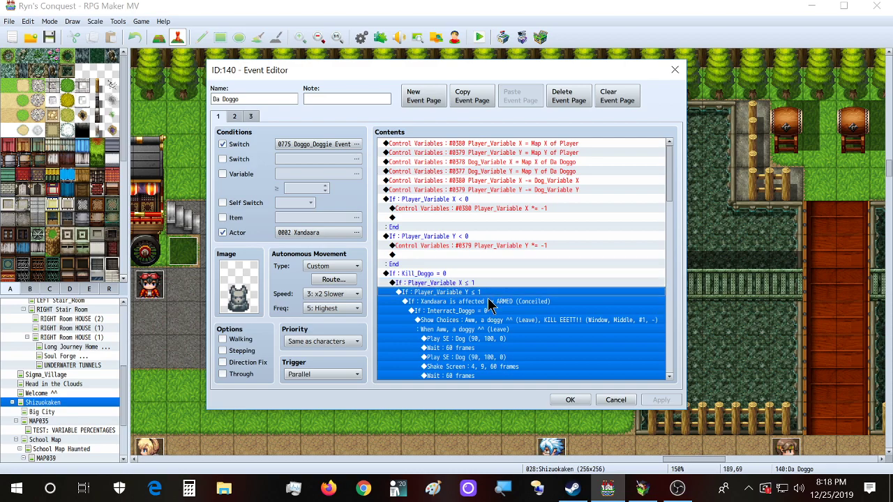
left_click(490, 301)
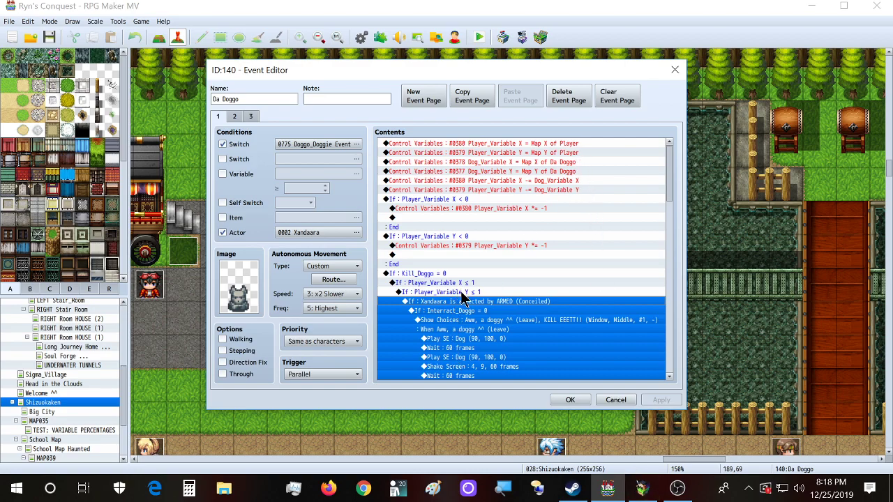
Step: Compare the nested Player_Variable Y ≤ 1 and ARMED conditions, then close Da Doggo's editor
left_click(458, 292)
left_click(464, 274)
left_click(469, 294)
left_click(470, 301)
left_click(497, 145)
left_click(465, 292)
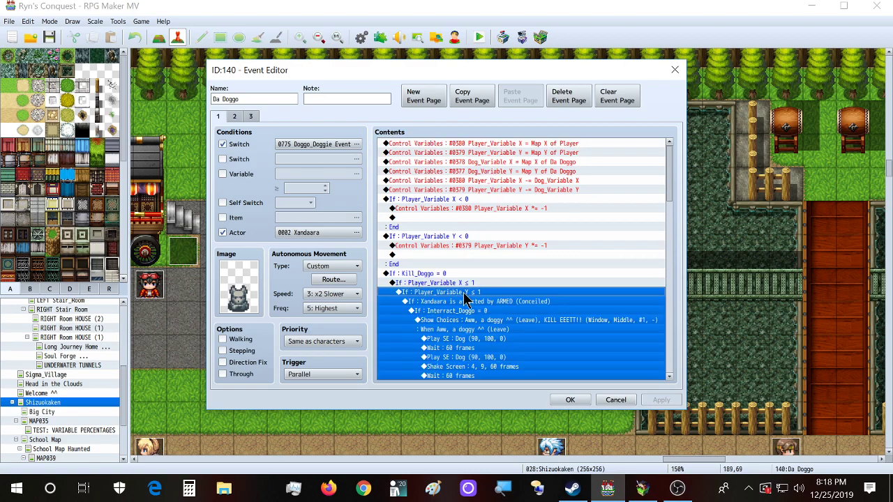
left_click(488, 311)
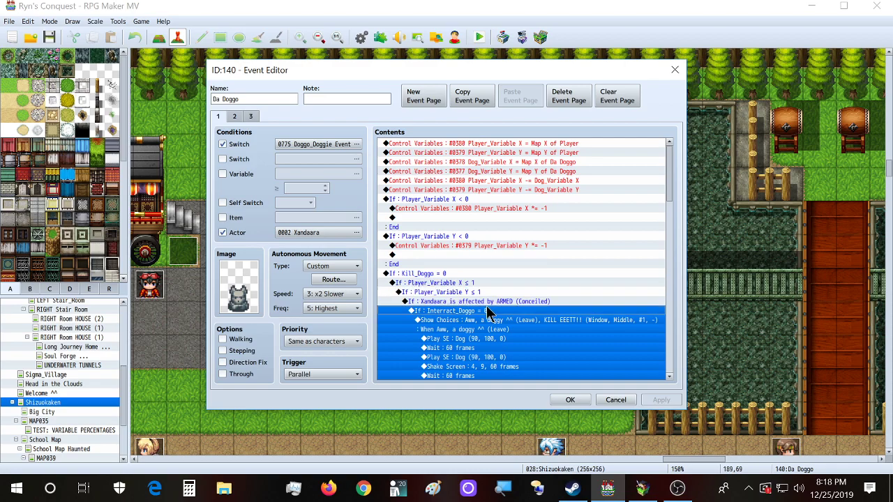
left_click(487, 302)
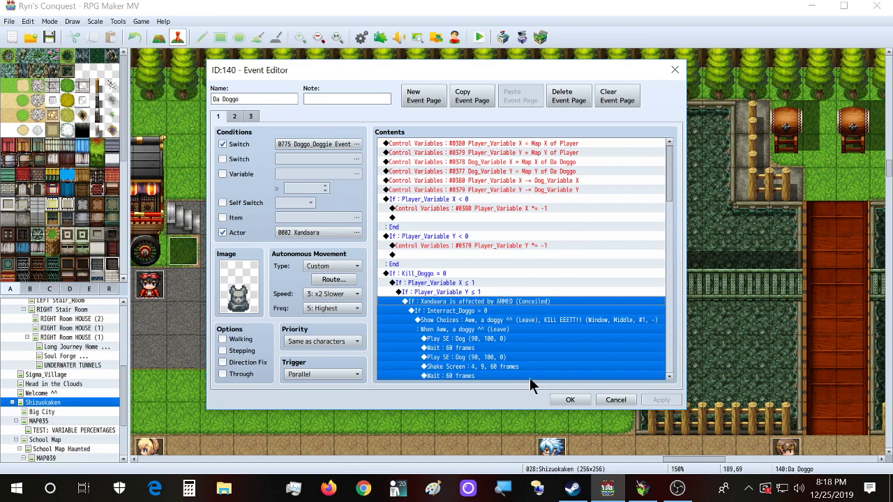
left_click(678, 73)
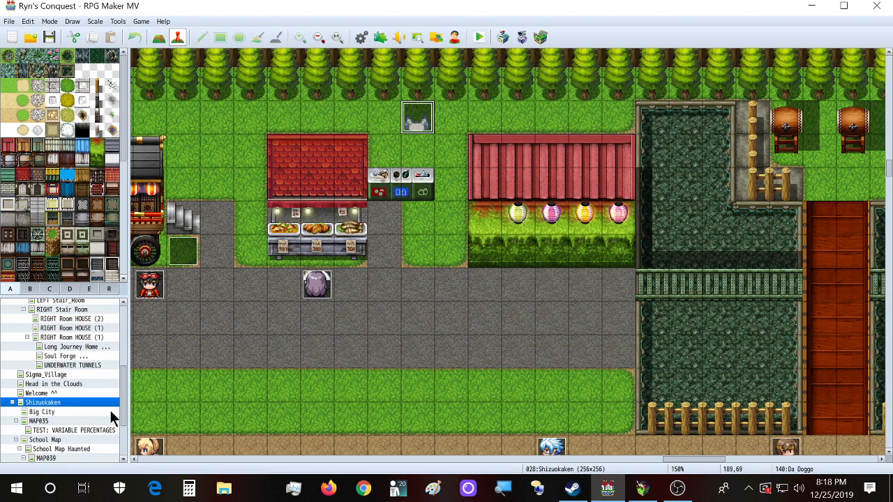
Step: On the School Map, open new event EV664 on an empty tile, keeping the Action Button trigger
left_click(94, 438)
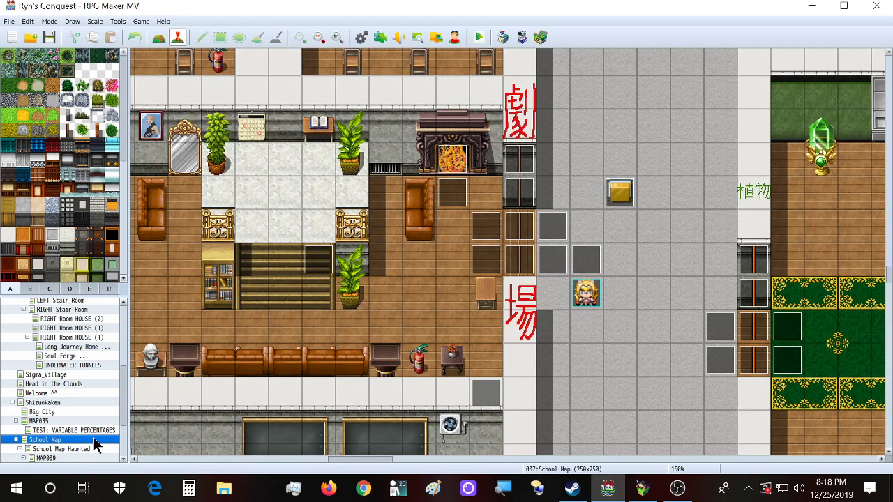
double_click(638, 271)
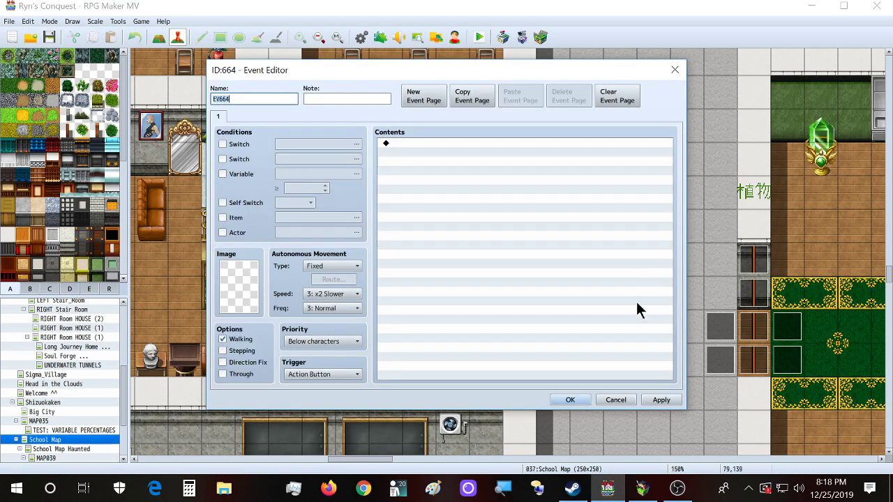
left_click(326, 374)
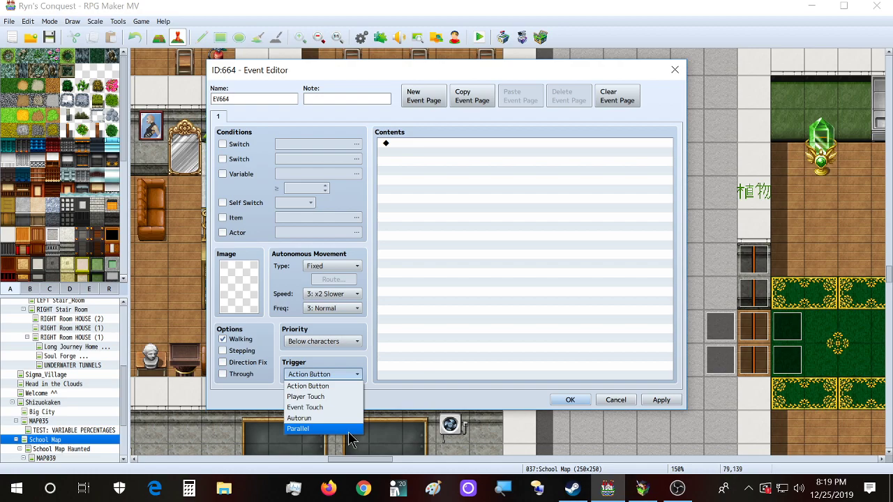
left_click(422, 162)
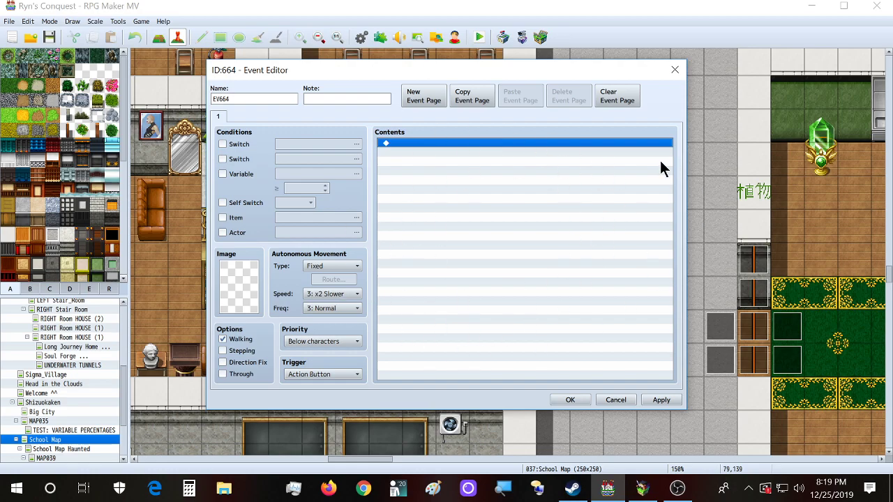
double_click(485, 142)
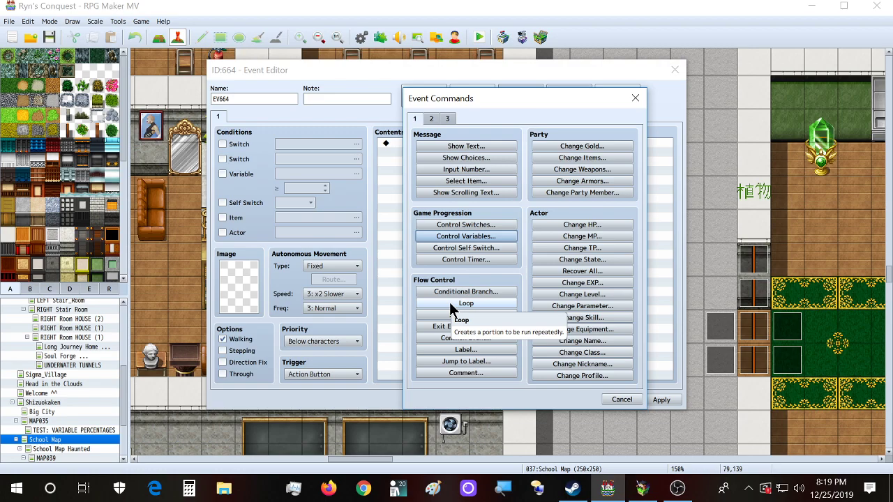
left_click(634, 98)
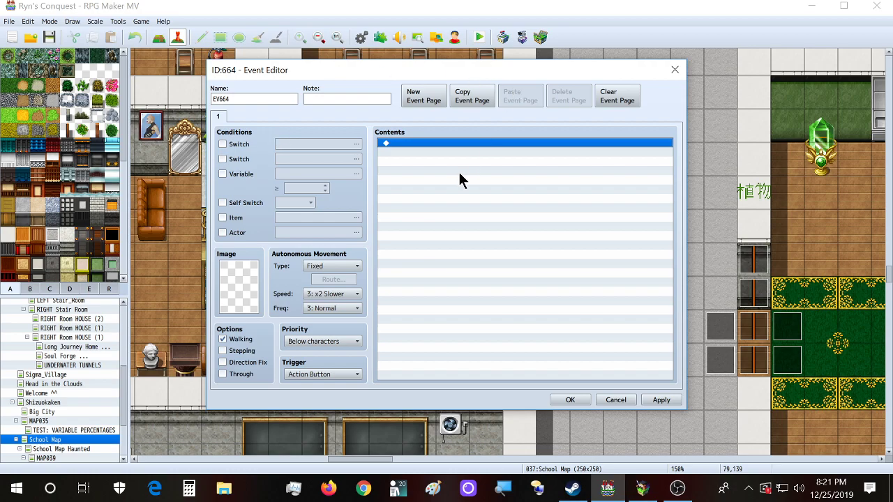
Step: Add a Control Variables command that adds constant 1 to variable #0001
double_click(473, 143)
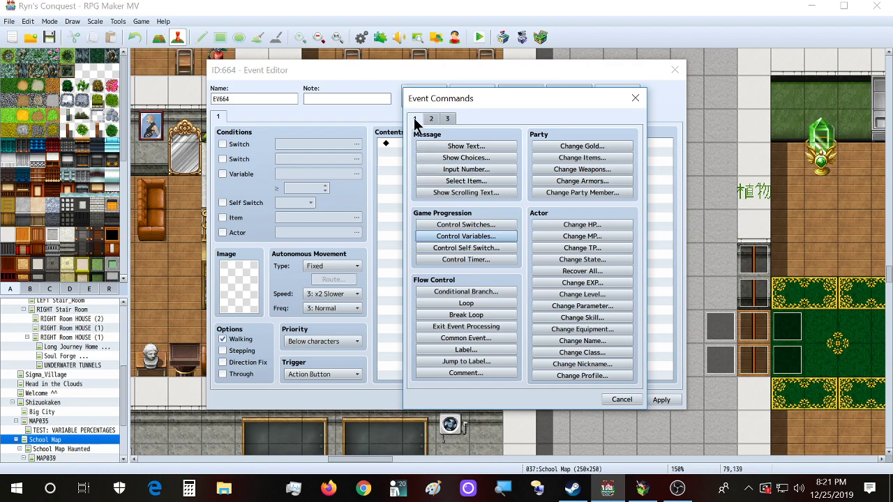
left_click(446, 237)
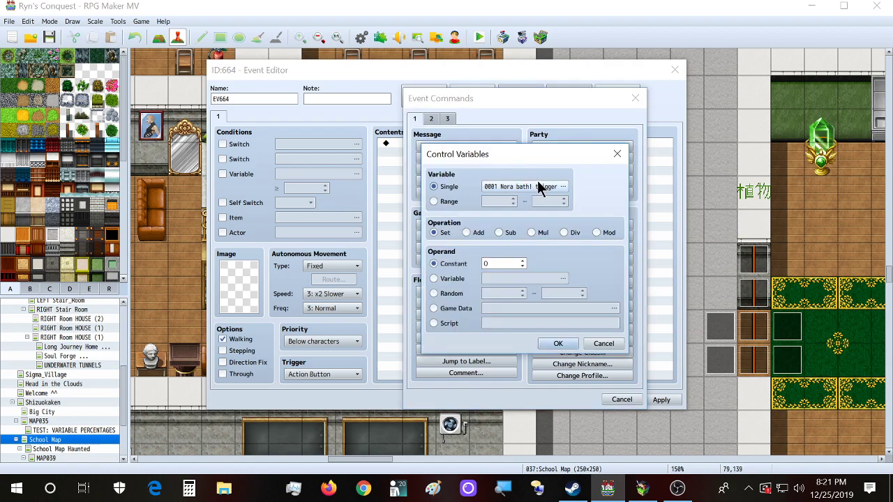
left_click(477, 234)
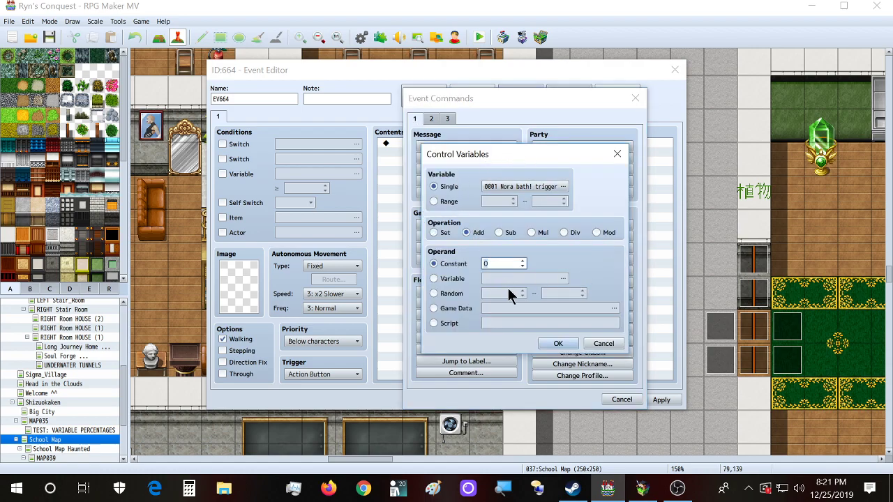
type("1")
left_click(558, 343)
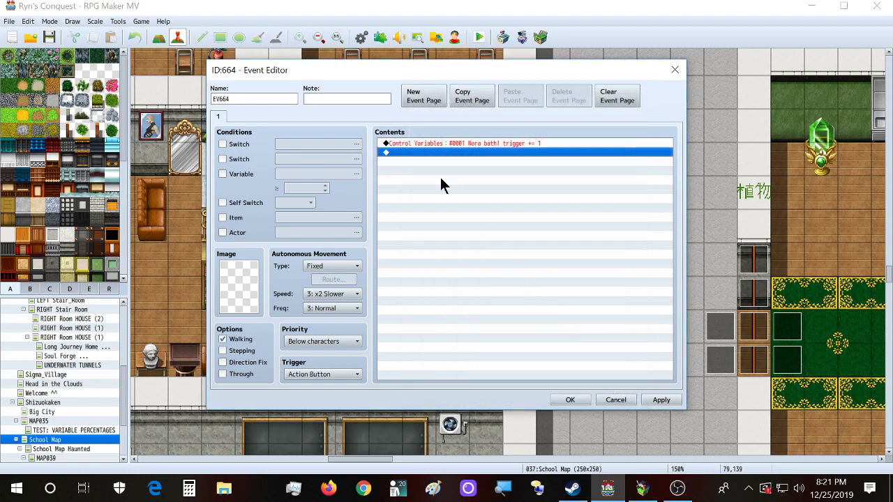
Step: Add a 60-frame Wait below it, then delete that Wait line again
double_click(441, 153)
left_click(432, 120)
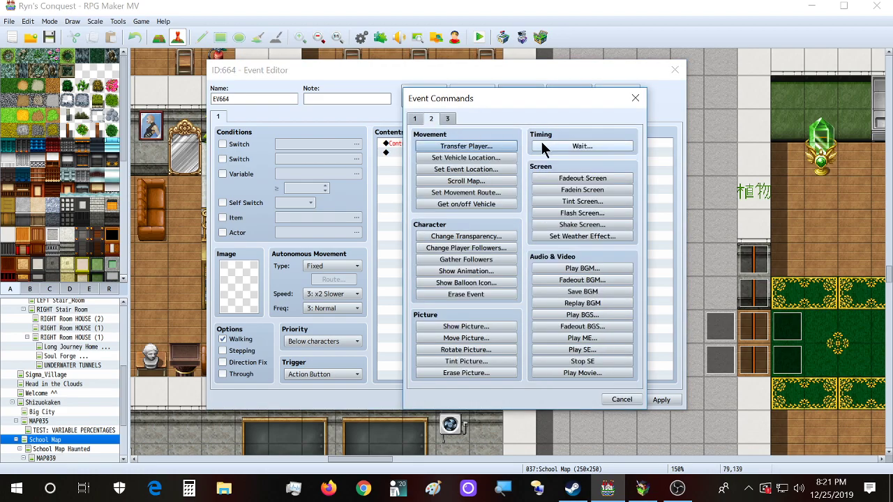
left_click(582, 146)
left_click(510, 274)
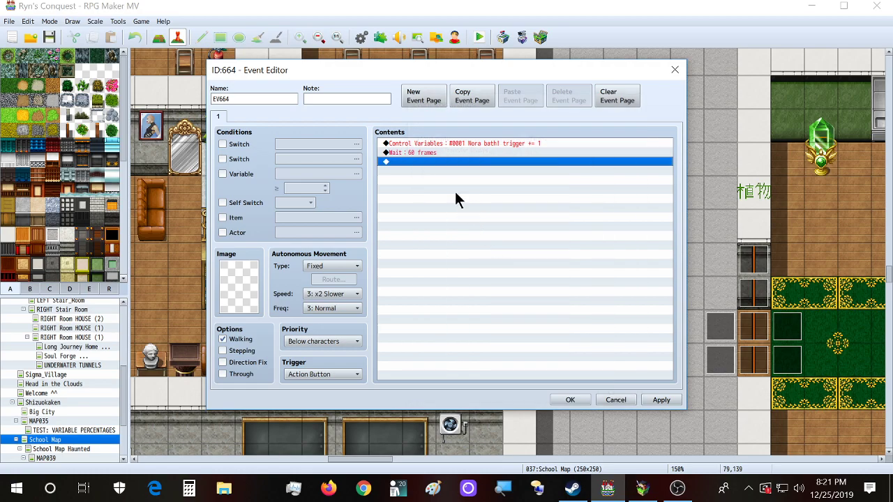
left_click(440, 152)
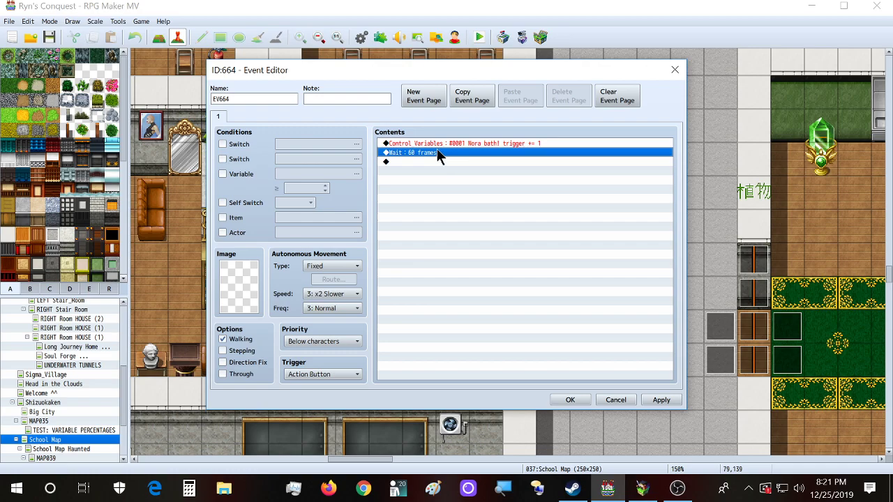
left_click(437, 144)
left_click(436, 153)
key("Delete")
left_click(451, 143)
Step: Delete the Control Variables command and leave the trigger on Action Button
key("Delete")
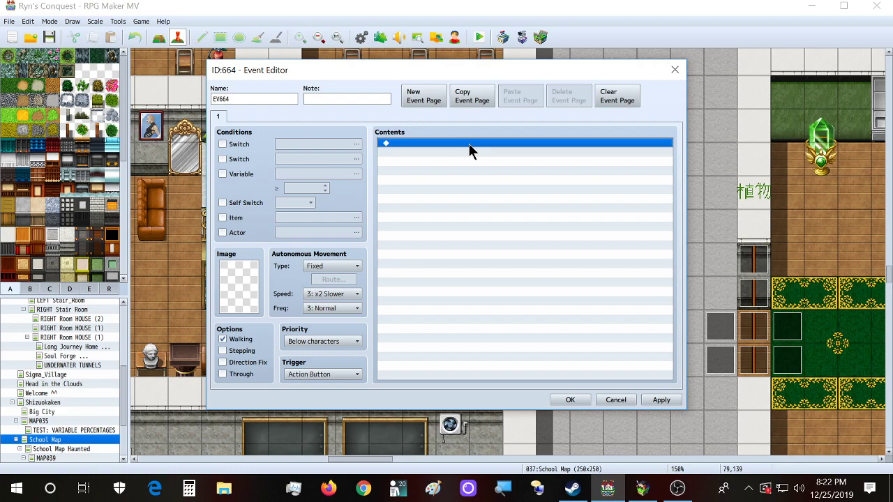
left_click(345, 374)
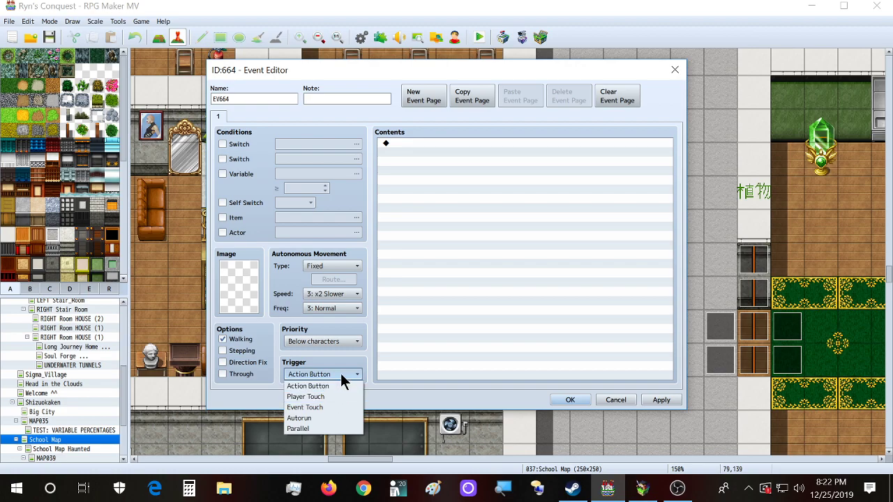
left_click(362, 353)
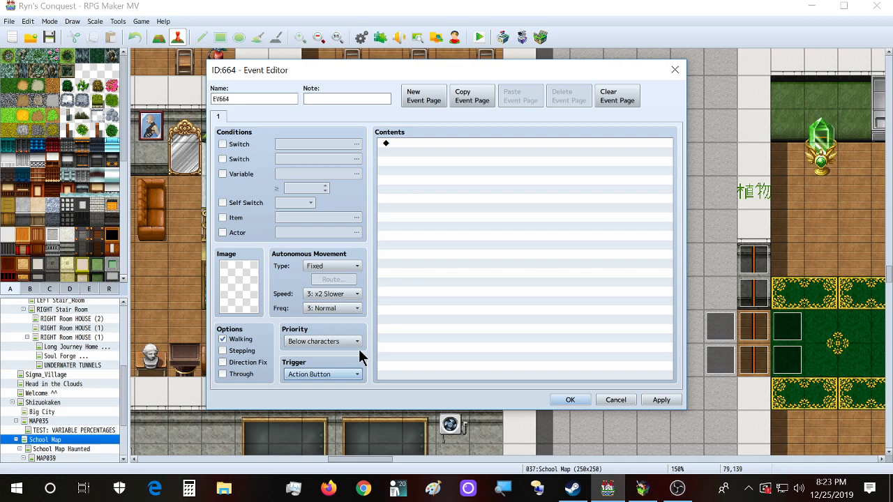
double_click(446, 202)
left_click(599, 145)
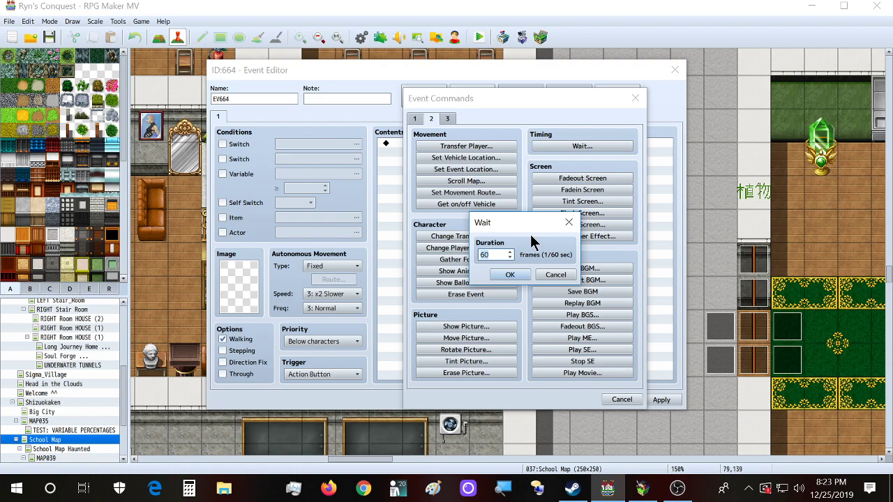
left_click(568, 221)
left_click(634, 98)
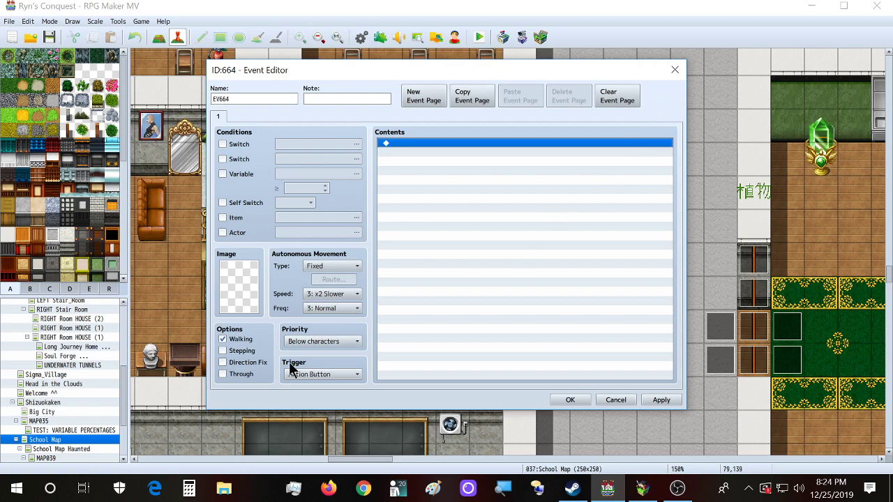
Step: Review the Trigger dropdown choices twice, leaving Action Button selected
left_click(313, 374)
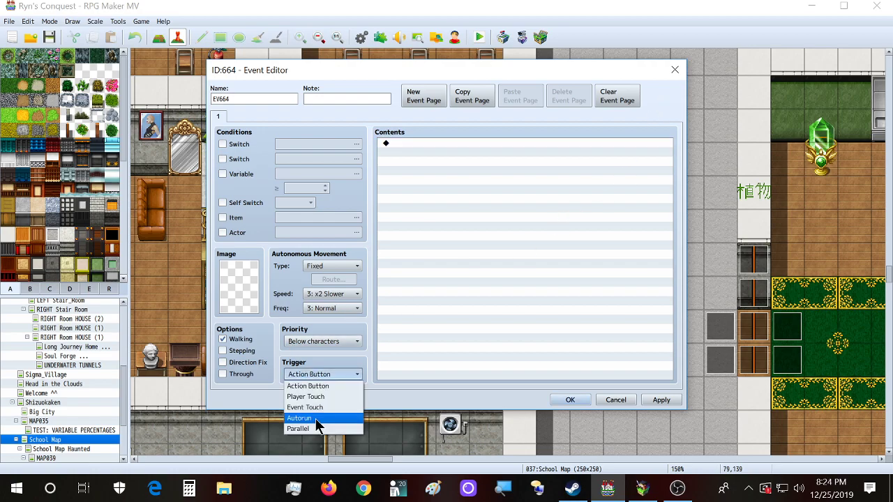
left_click(437, 397)
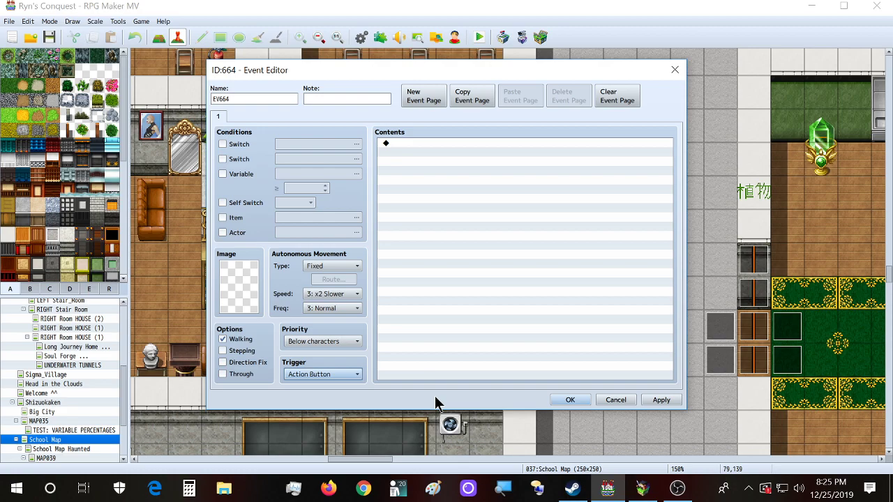
left_click(336, 374)
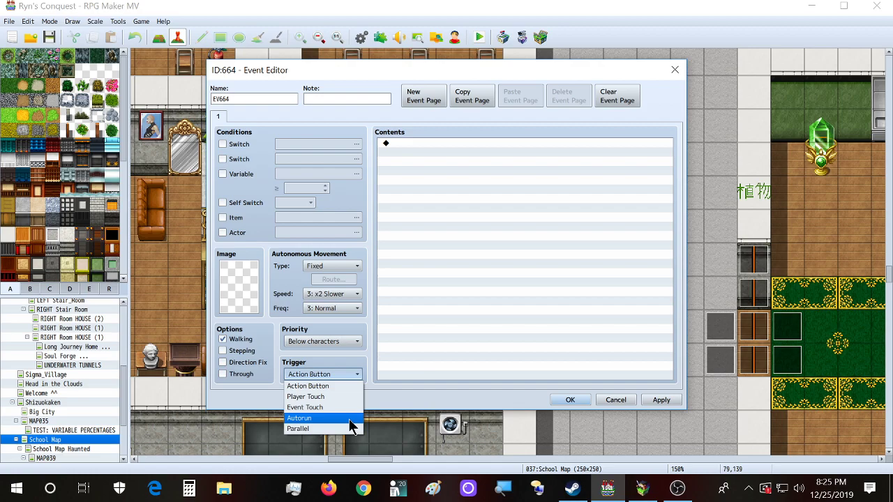
Step: Browse Steam's Library Home down to Recent Games, then return to RPG Maker MV
left_click(572, 488)
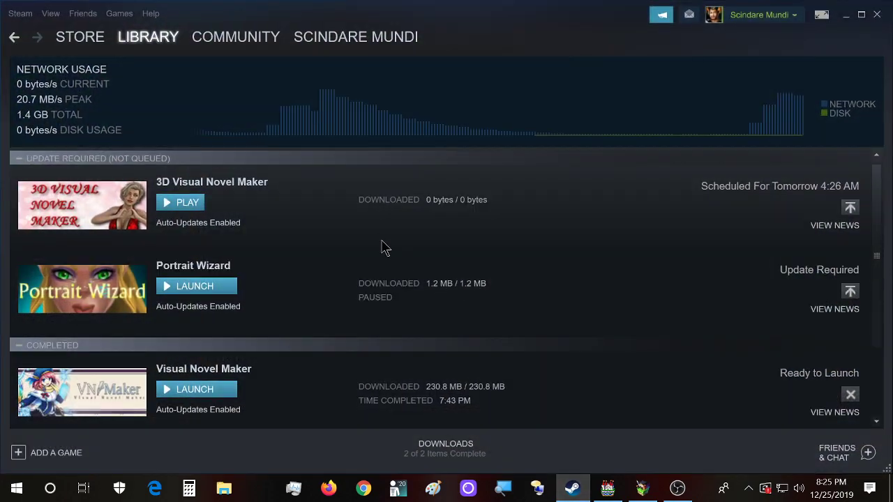
scroll(264, 175, "down", 1)
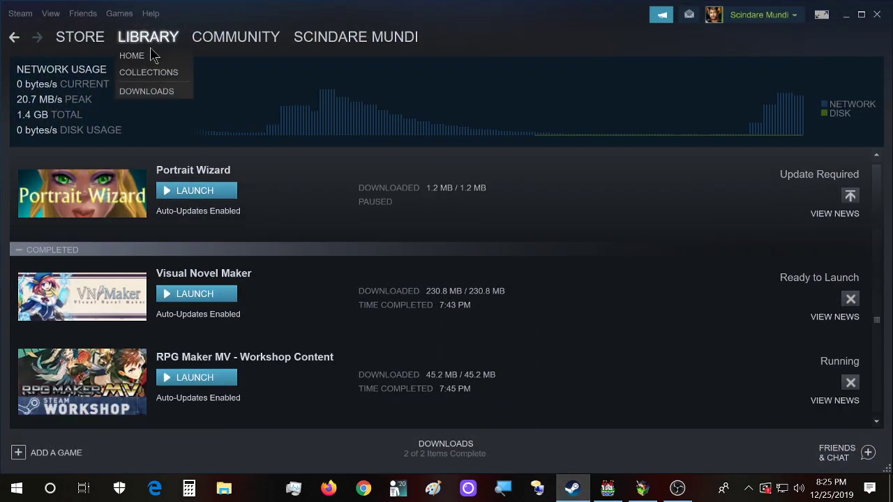
left_click(148, 56)
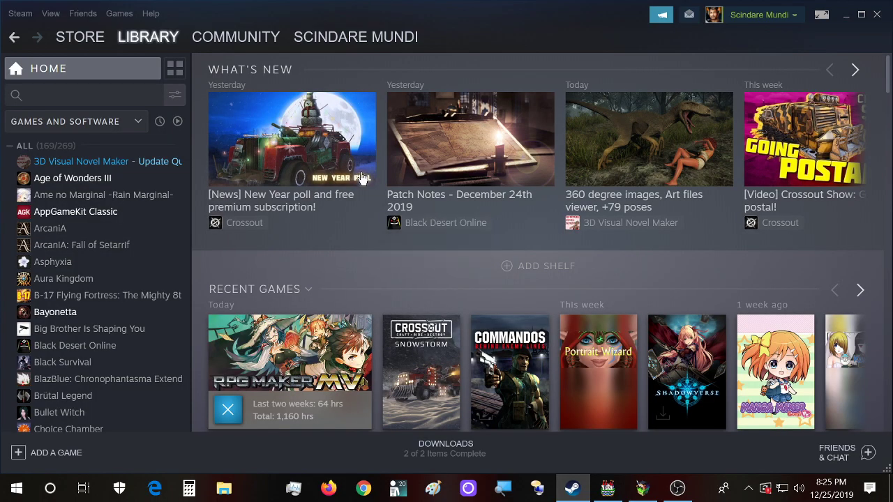
scroll(324, 355, "down", 1)
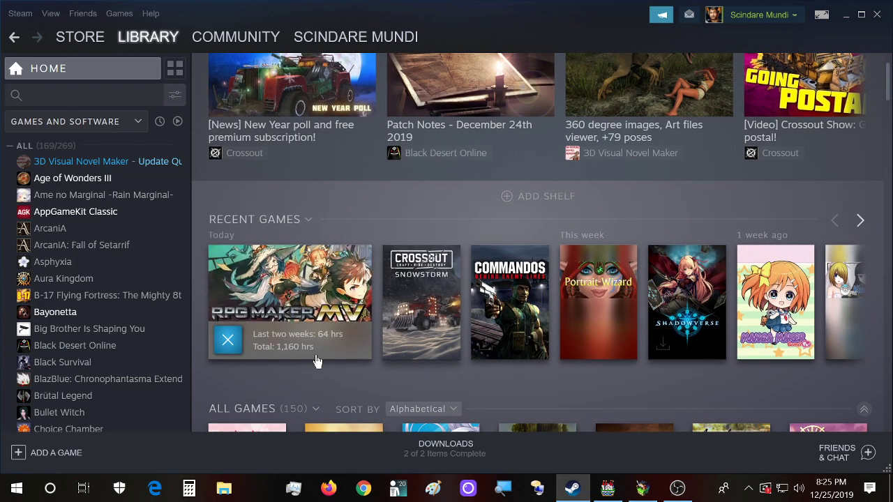
mouse_move(282, 356)
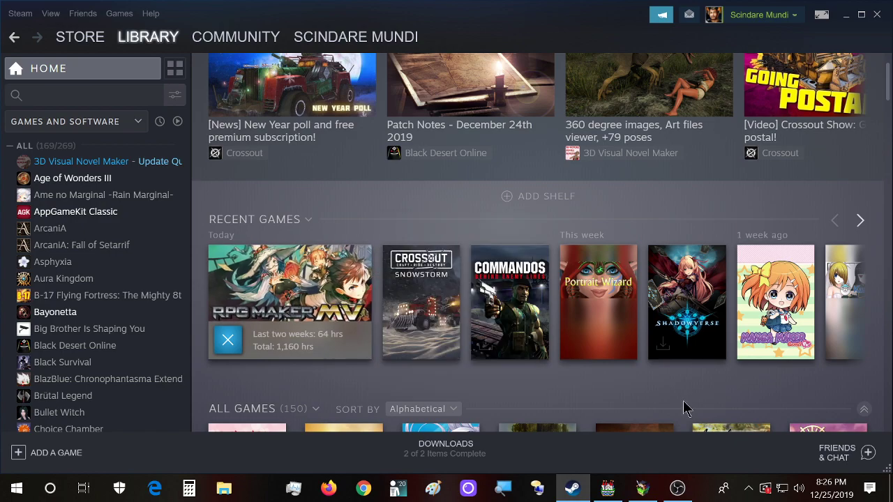
left_click(608, 488)
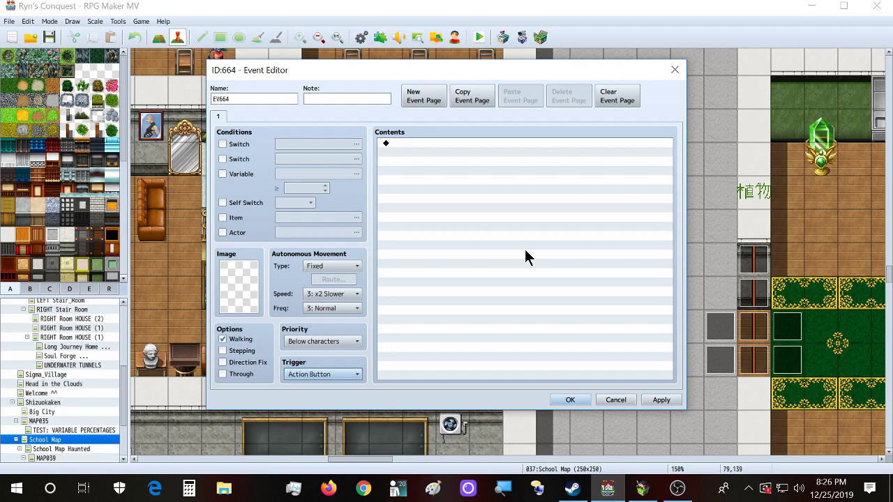
Step: Preview the Actor_sangoku01 sprite sheet without applying it, then copy EV664's event page
double_click(251, 270)
left_click(329, 232)
left_click(459, 153)
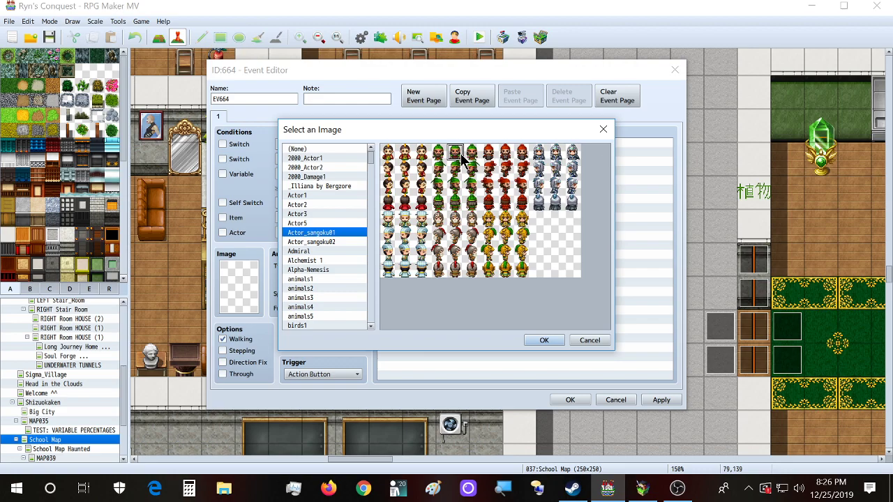
left_click(607, 135)
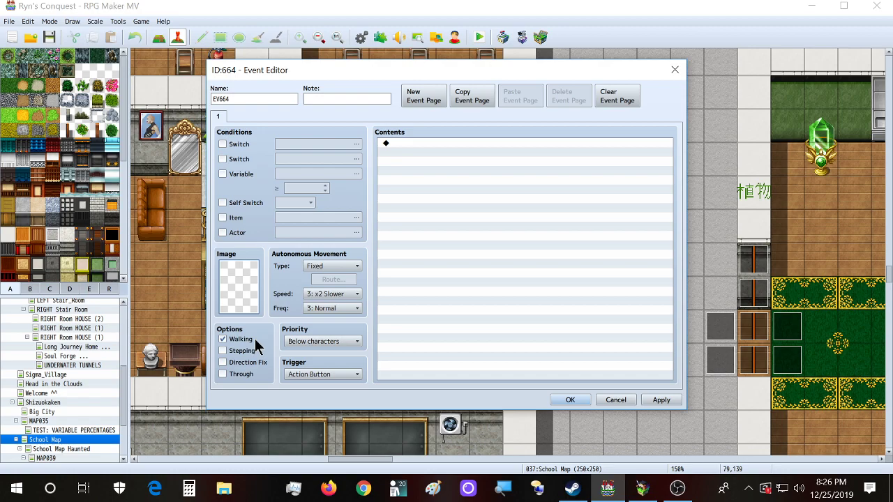
left_click(471, 97)
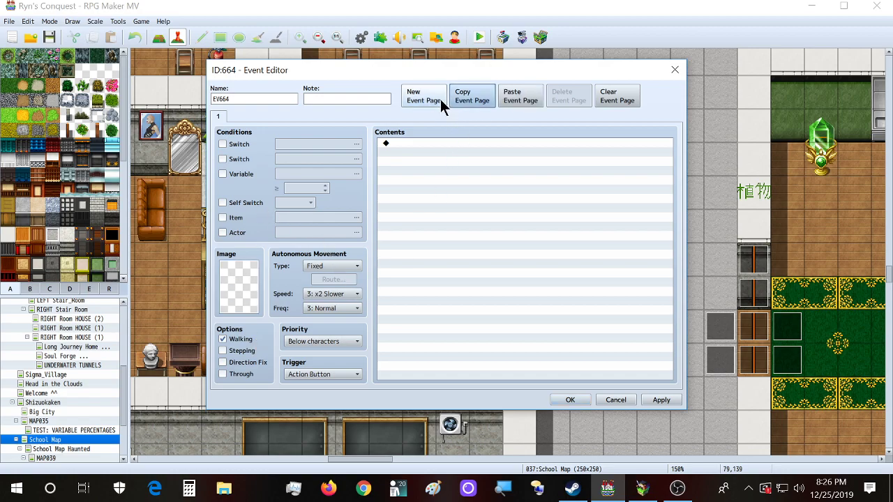
double_click(422, 141)
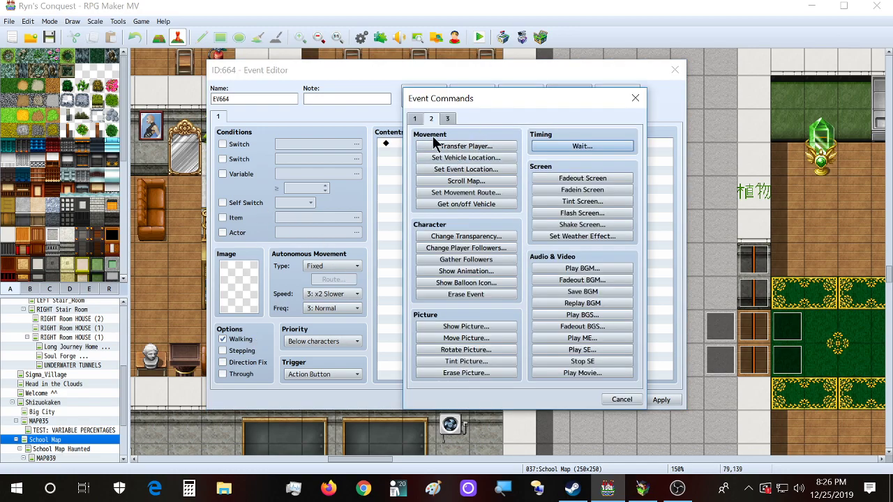
left_click(462, 192)
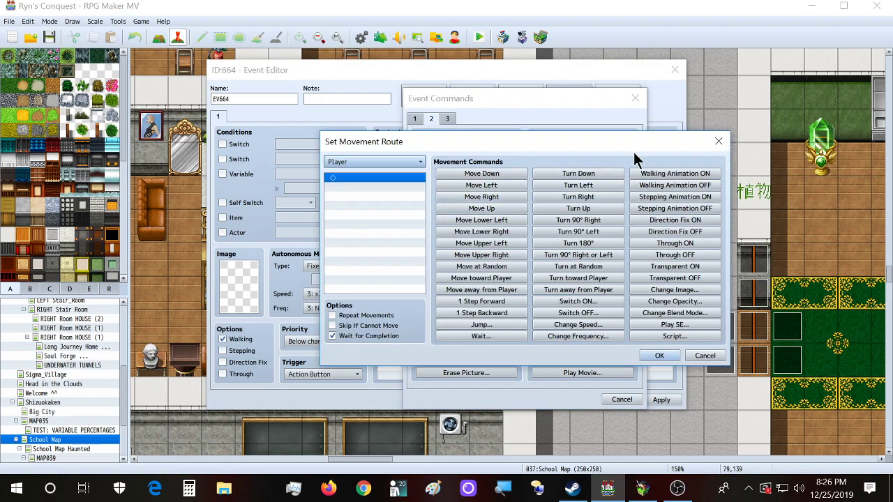
left_click_drag(620, 142, 608, 116)
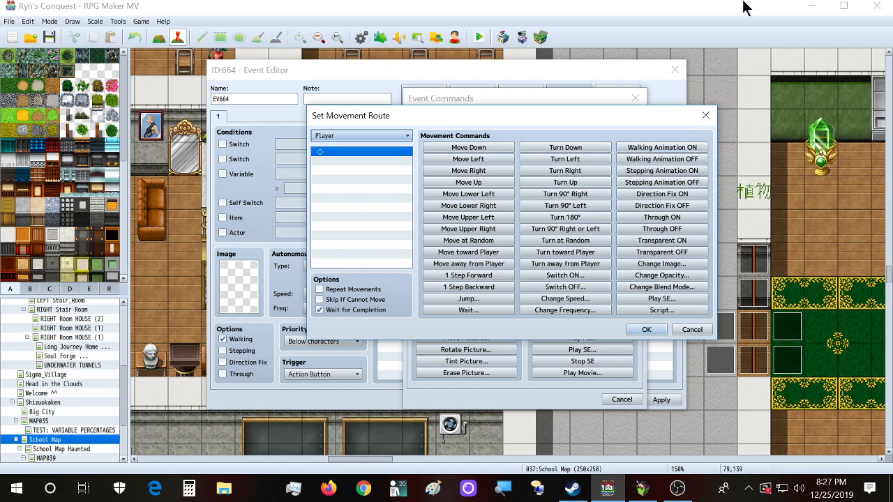
left_click(706, 115)
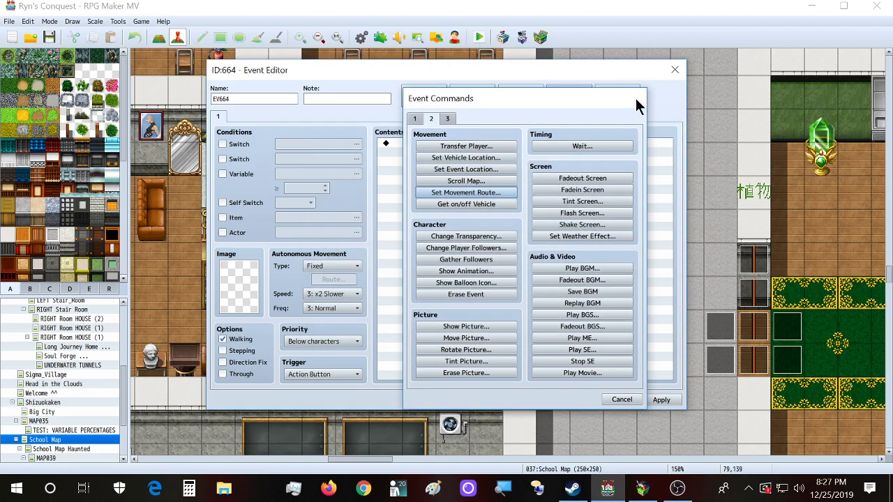
left_click(634, 98)
Step: Toggle Stepping on and back off, then keep Action Button in the Trigger list
left_click(240, 352)
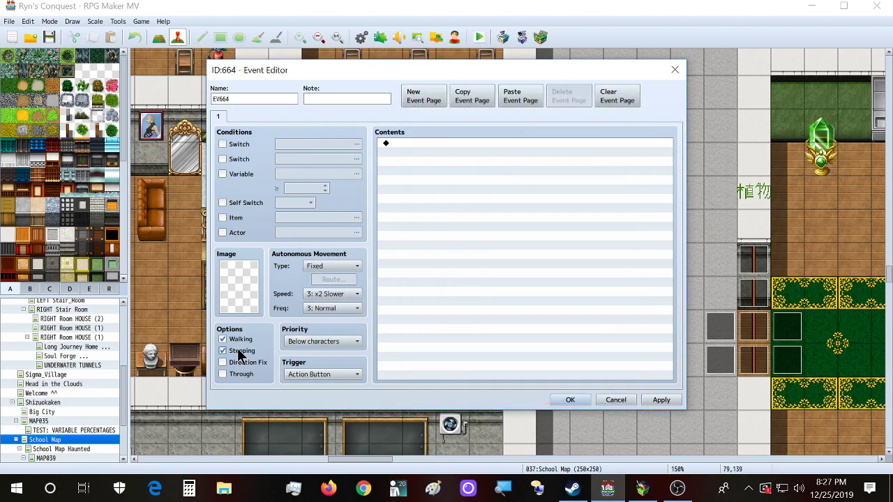
left_click(240, 353)
left_click(320, 375)
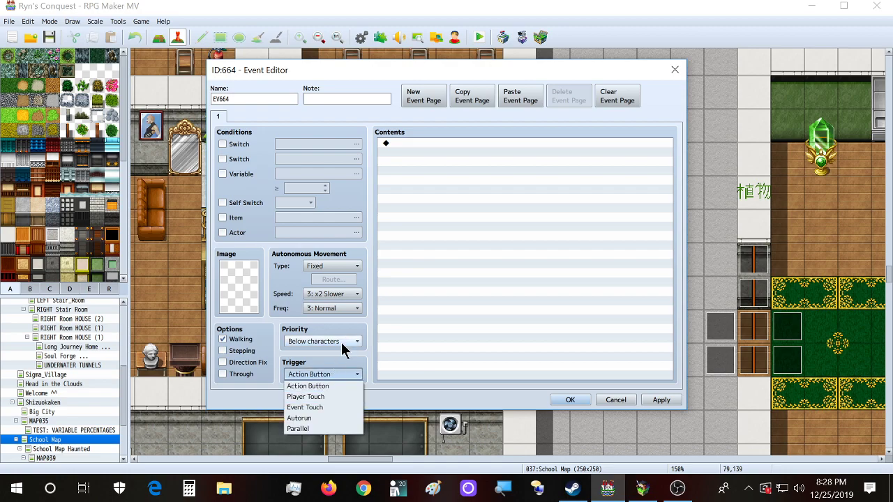
left_click(376, 261)
Step: Browse Set Movement Route's target list, keep Player, and close without adding a route
double_click(422, 146)
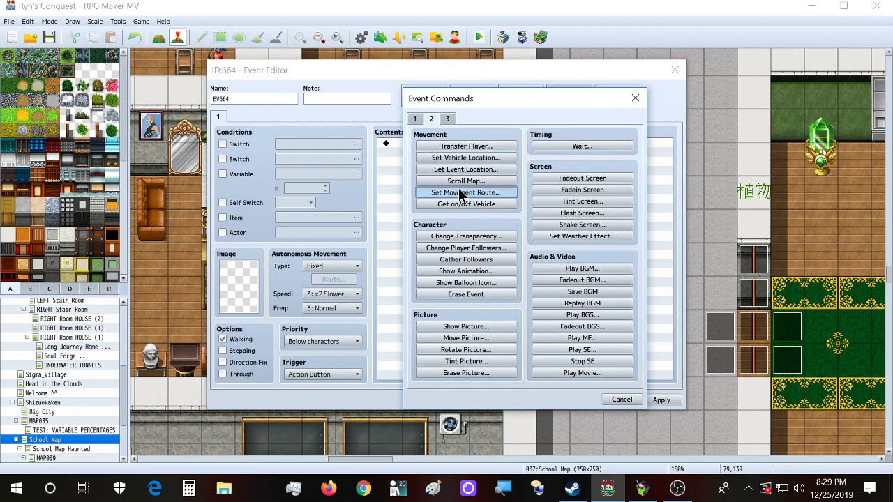
left_click(460, 193)
left_click(351, 159)
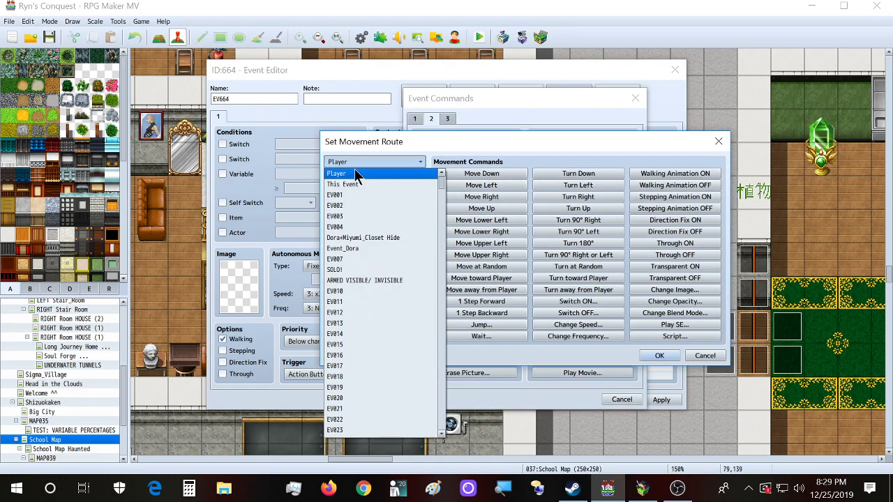
scroll(356, 385, "down", 8)
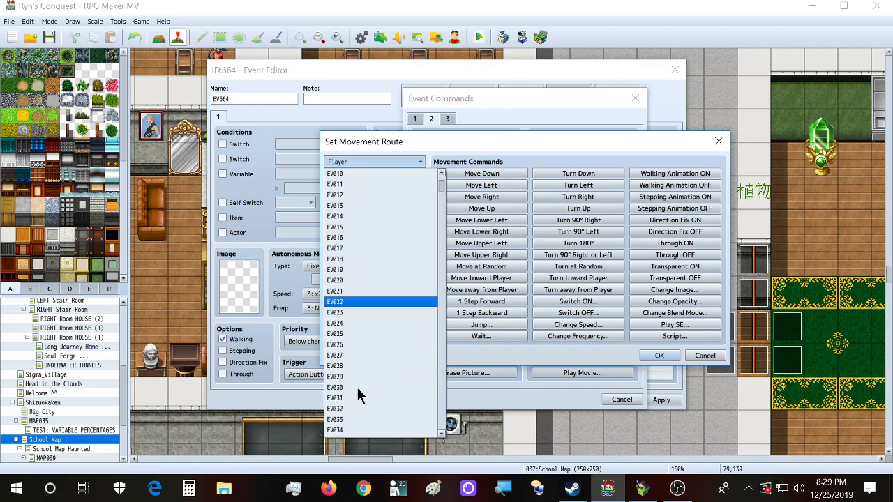
scroll(357, 395, "down", 6)
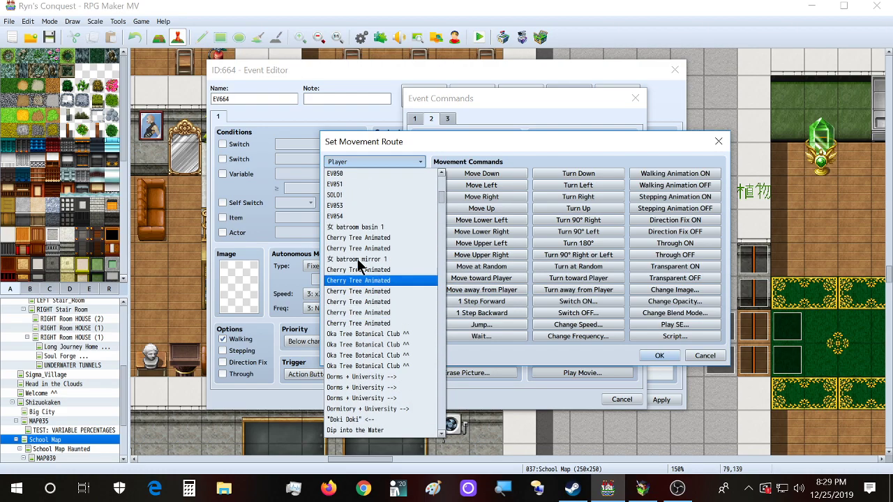
left_click(223, 69)
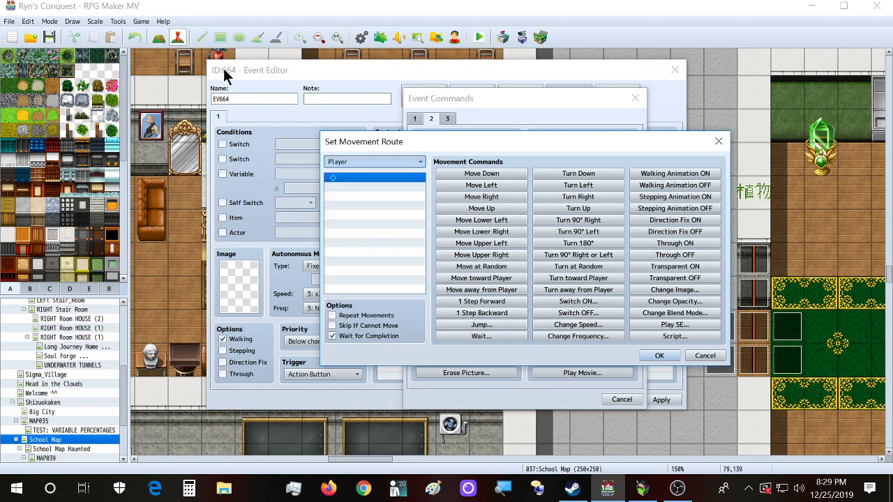
left_click(368, 162)
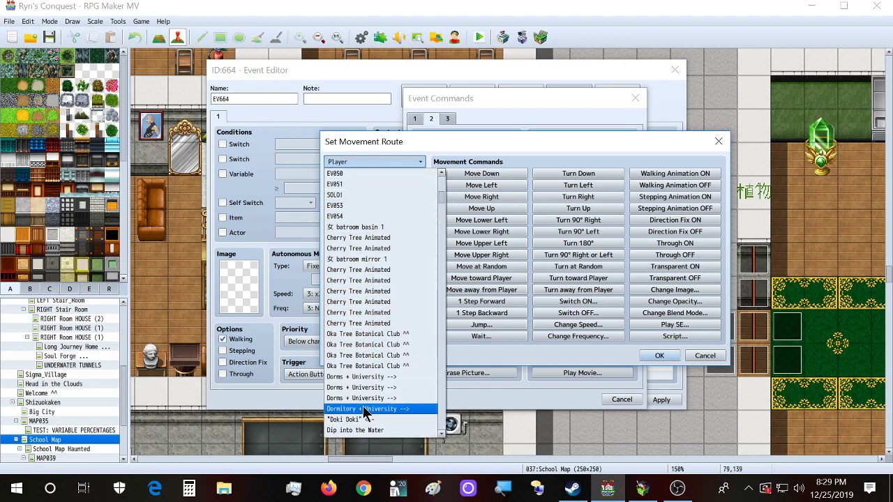
scroll(353, 279, "up", 2)
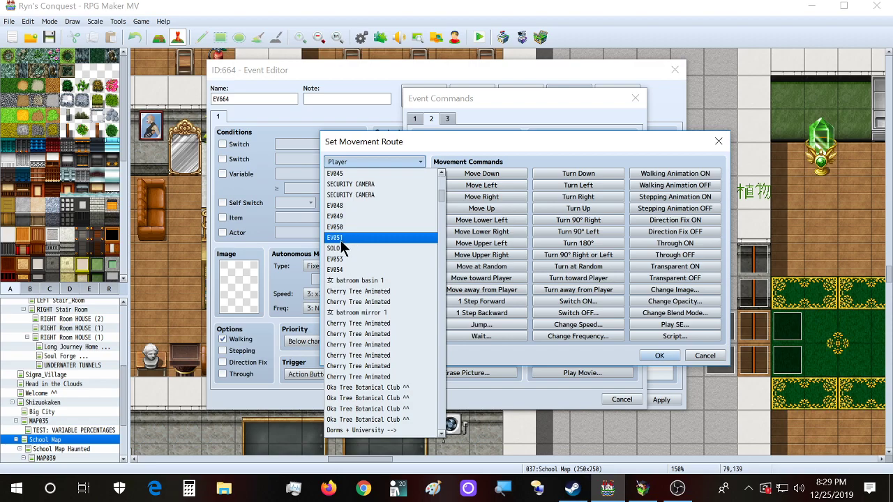
left_click(404, 135)
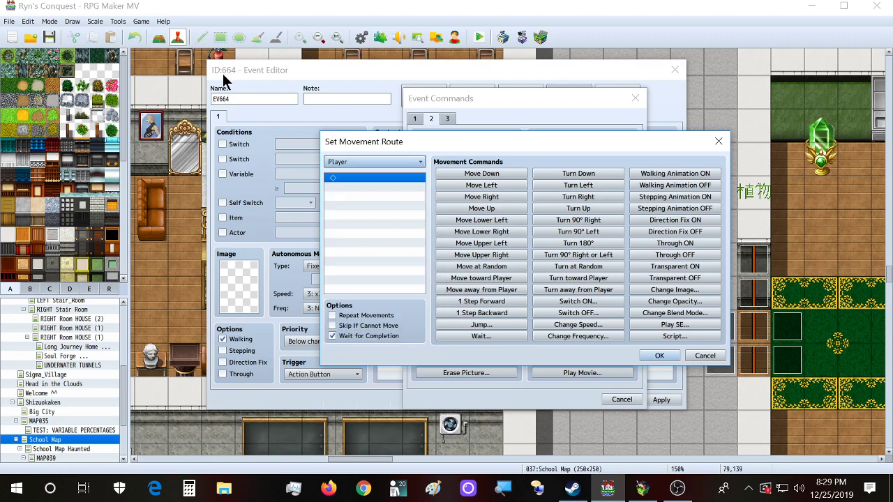
left_click(718, 142)
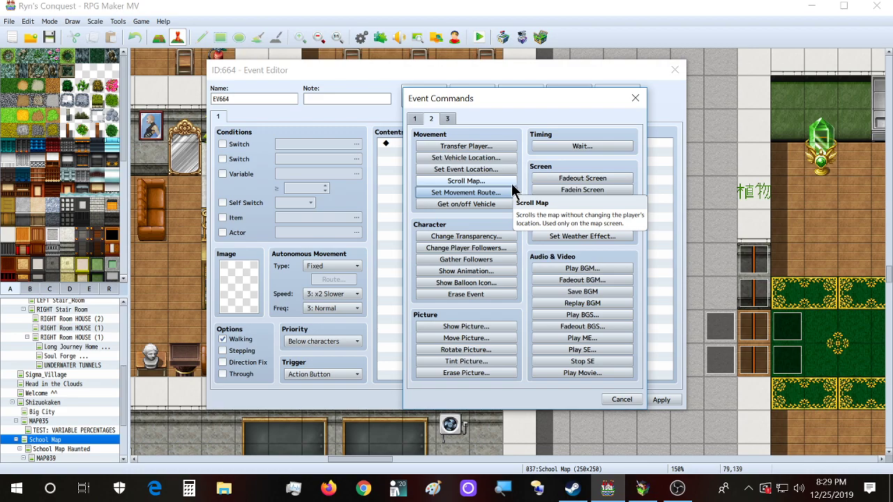
Step: Open Control Switches from command tab 1 and close it unchanged
left_click(417, 120)
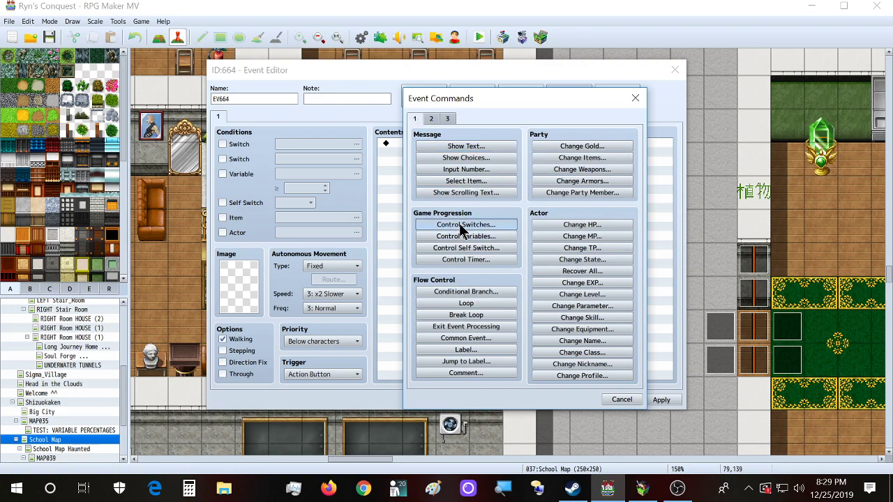
left_click(460, 224)
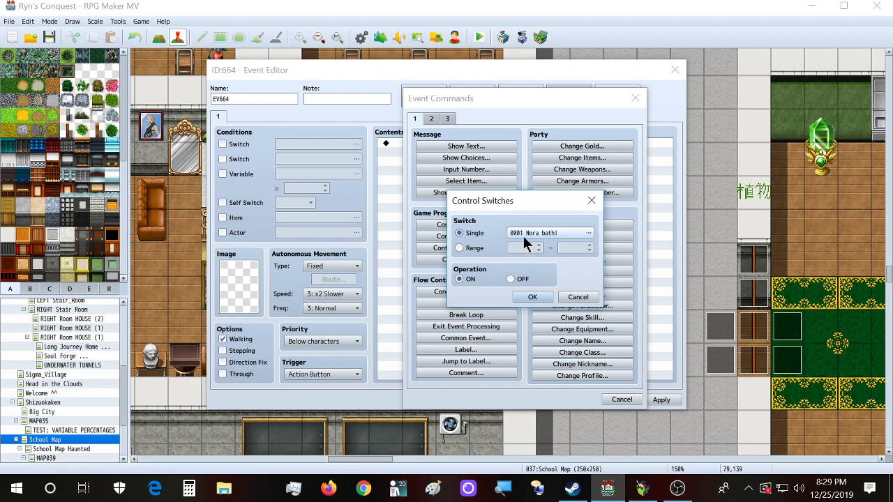
left_click(591, 201)
Step: Write a Show Text message with 'The value of \ariable 554 is' and \v[554], preview it, discard it
left_click(497, 146)
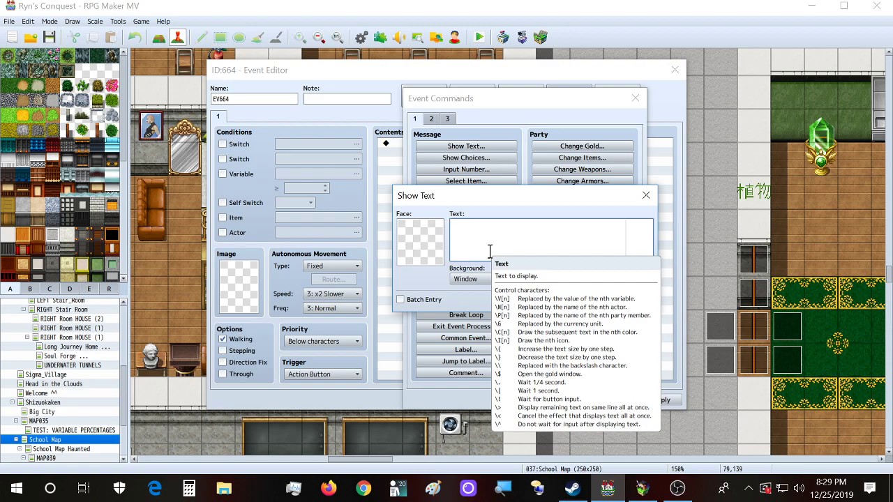
type("\\")
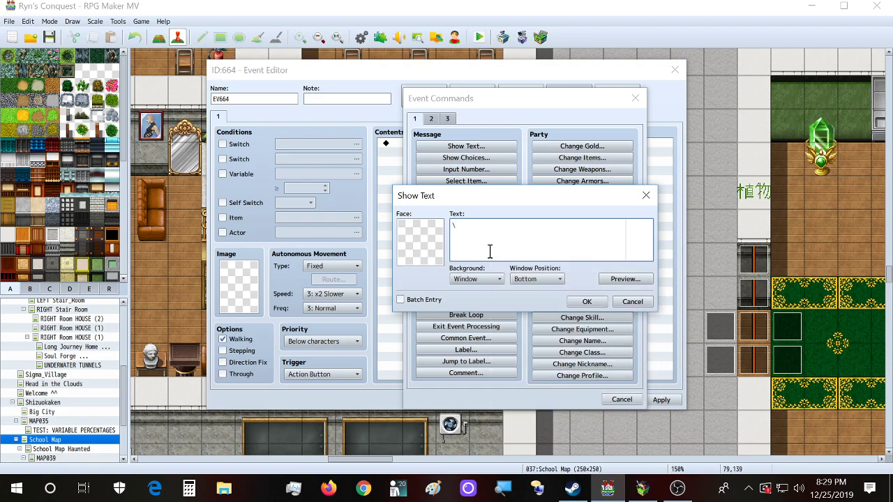
type("v[554]")
type("The value of \\ariable 554 is")
left_click(614, 280)
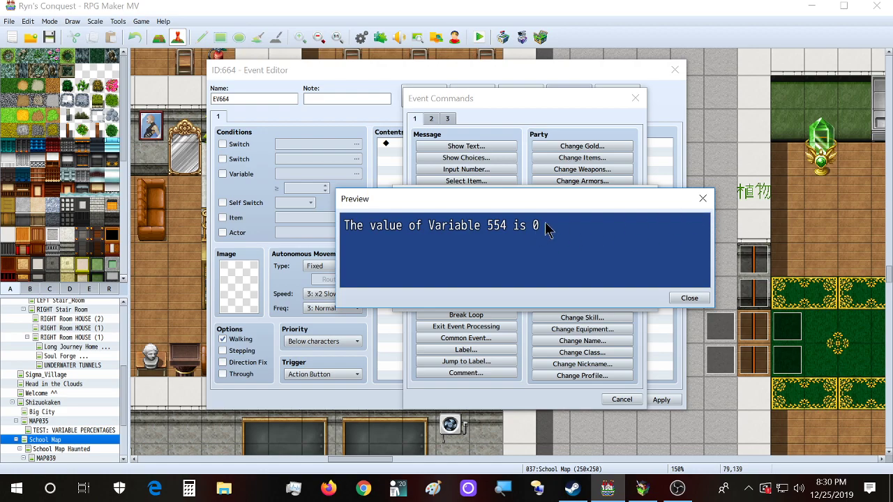
left_click(702, 198)
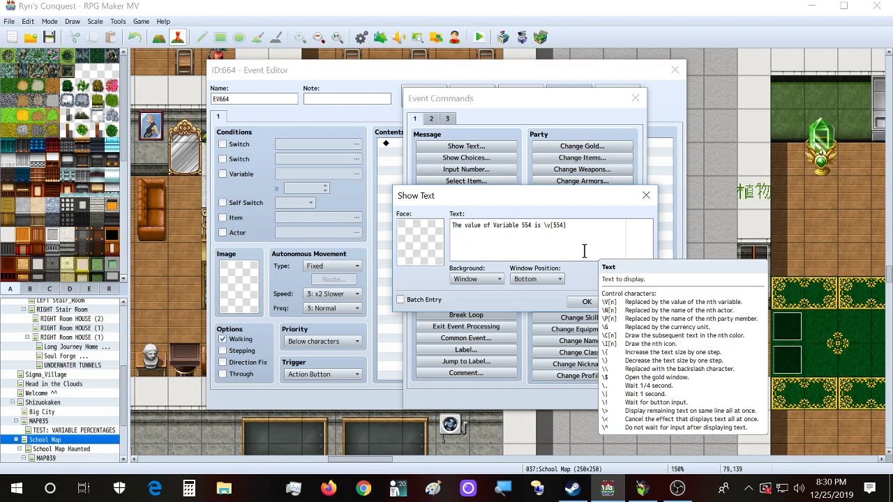
left_click(646, 196)
left_click(635, 98)
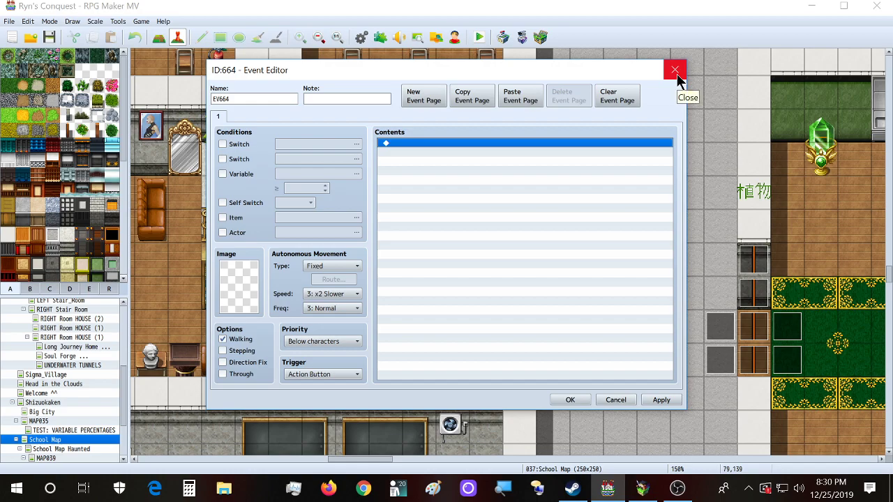
Step: Close EV664's editor, open the Database with F9, and select troop Lava Devourers*2's first battle event line
left_click(675, 70)
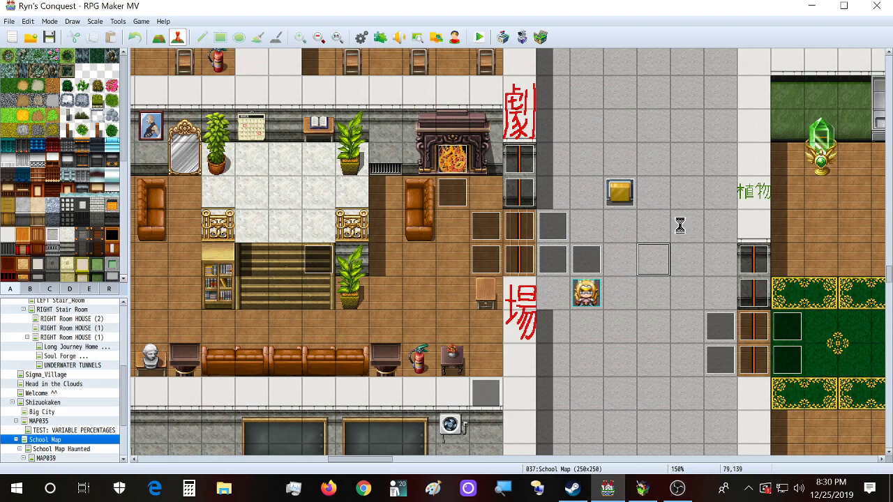
key("F9")
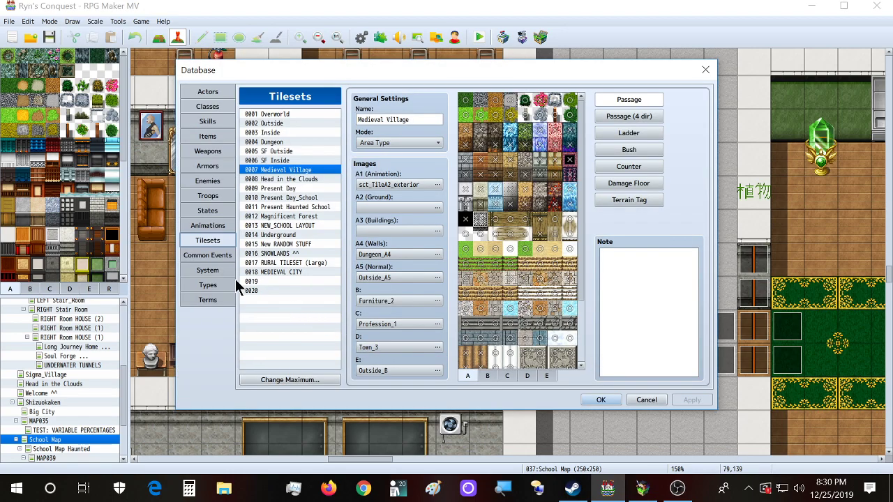
left_click(218, 196)
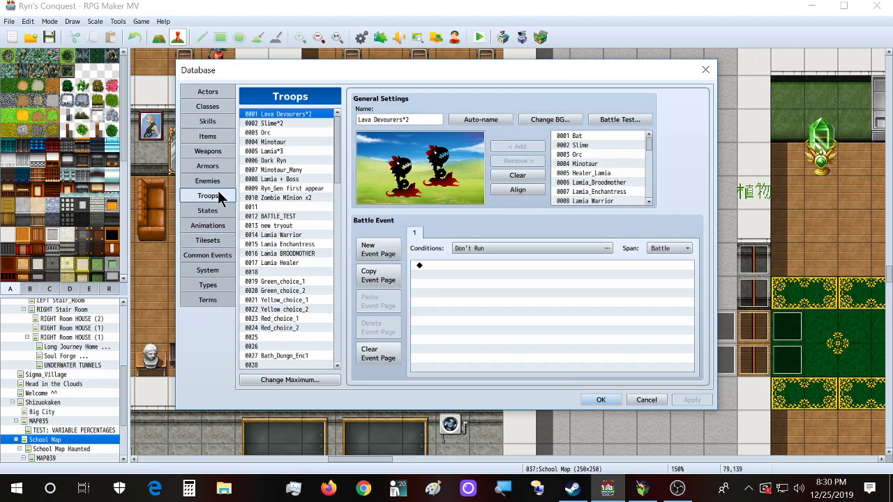
left_click(220, 183)
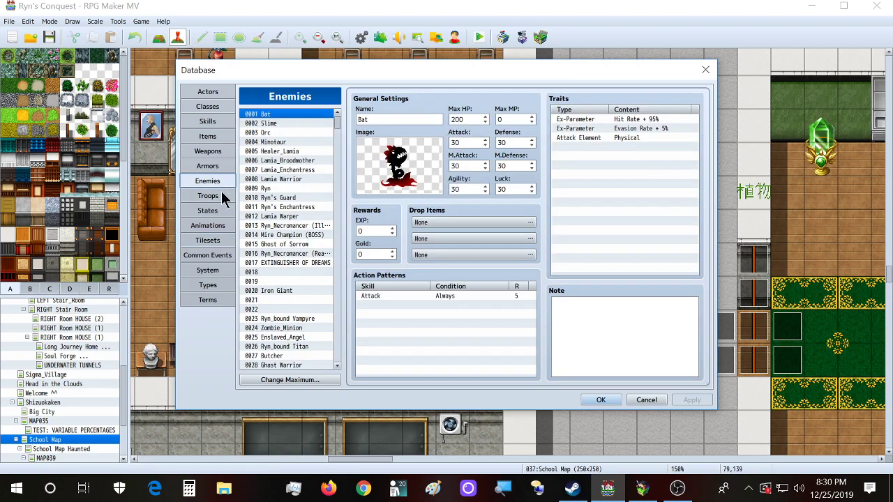
left_click(221, 194)
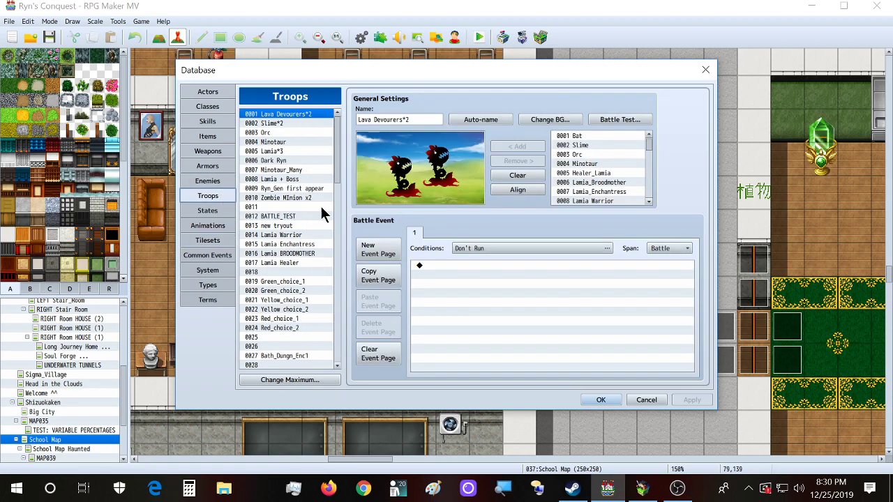
left_click(484, 266)
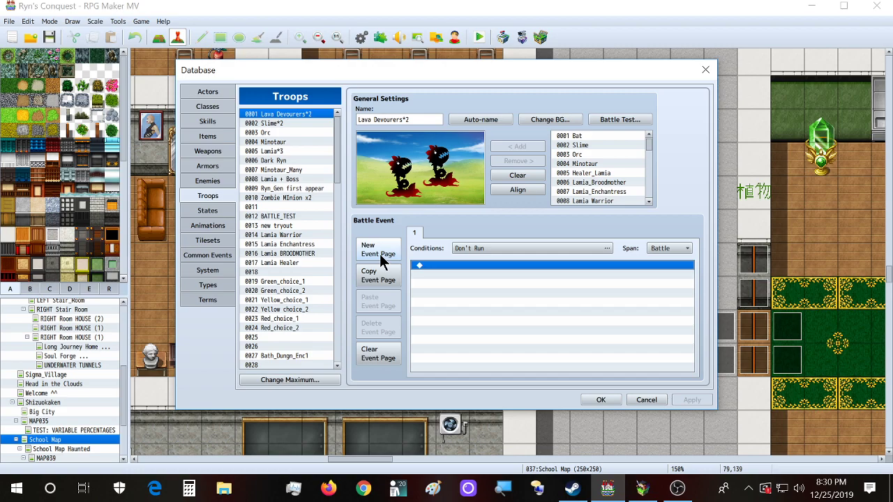
Step: Inspect the battle event's commands, conditions and Battle span unchanged, then show enemy 0001 Bat
double_click(426, 265)
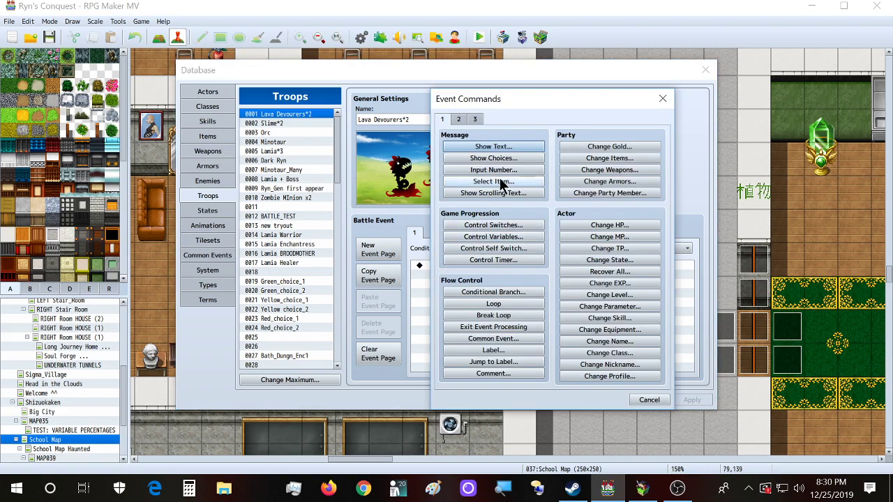
left_click(663, 97)
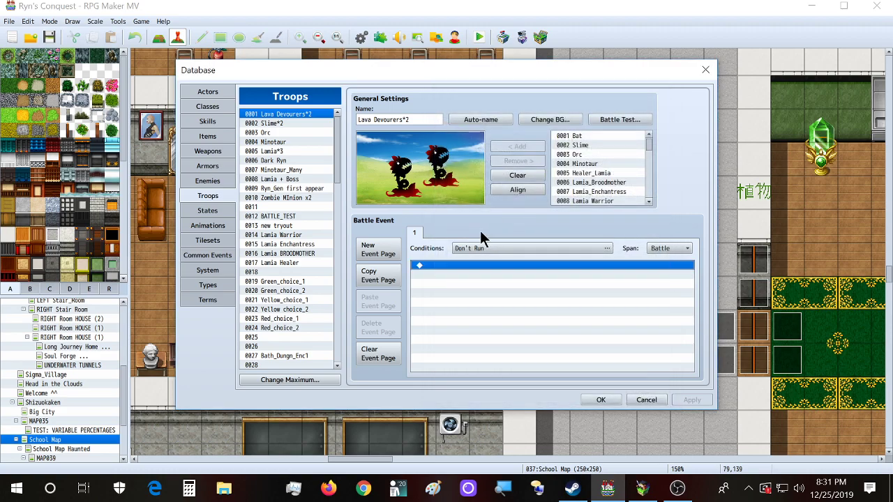
left_click(542, 249)
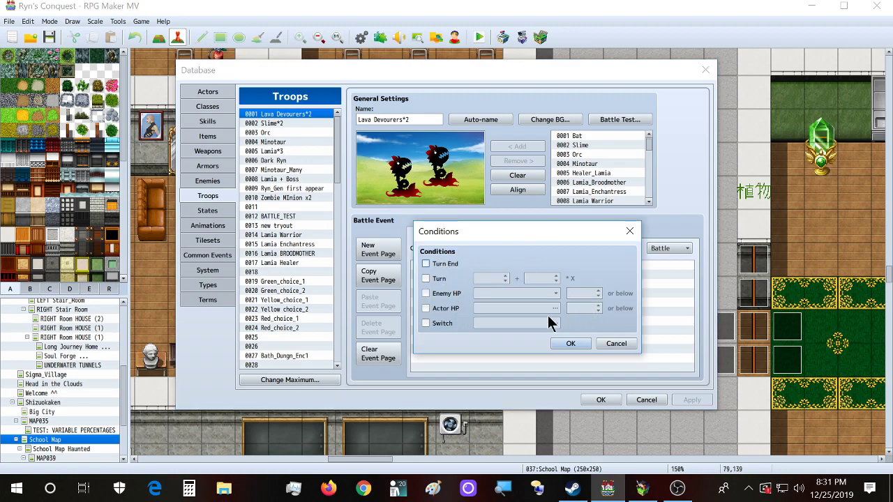
left_click(631, 237)
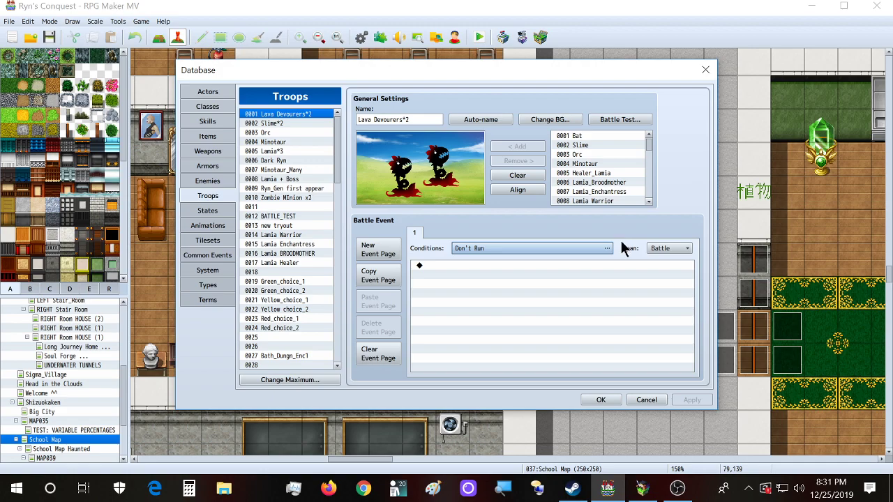
left_click(671, 253)
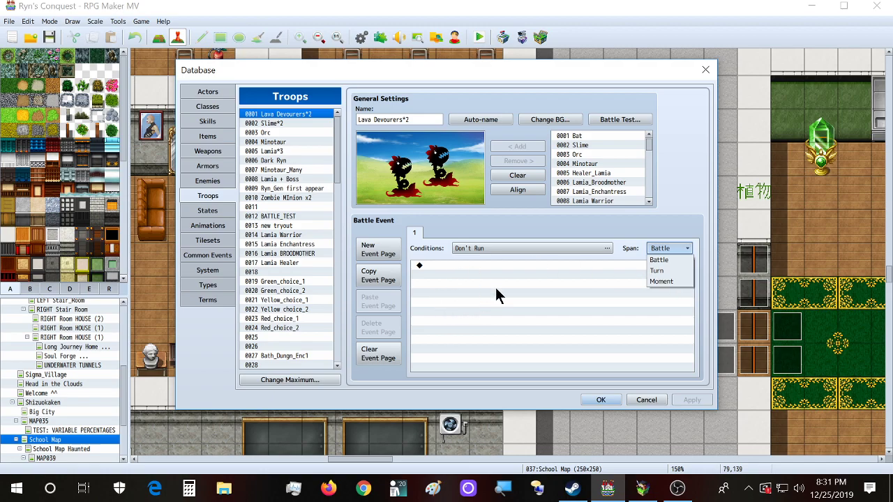
left_click(667, 249)
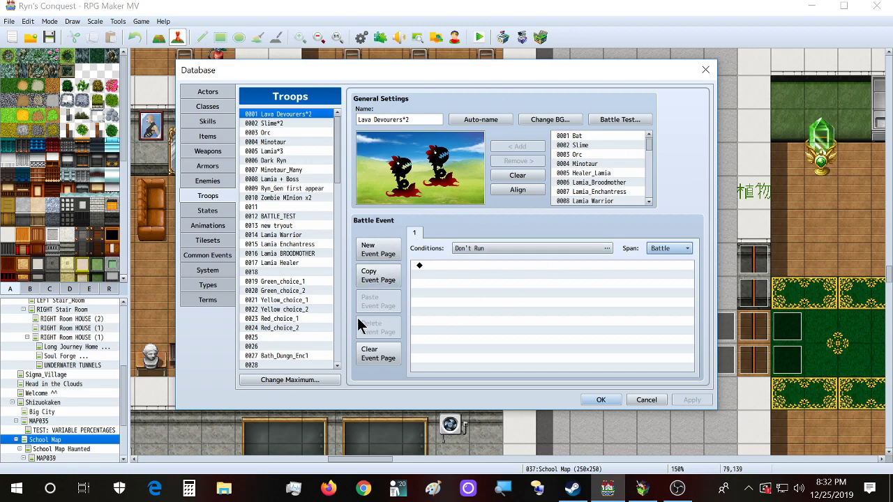
mouse_move(406, 64)
left_mouse_down()
mouse_move(394, 49)
mouse_move(389, 65)
left_mouse_up()
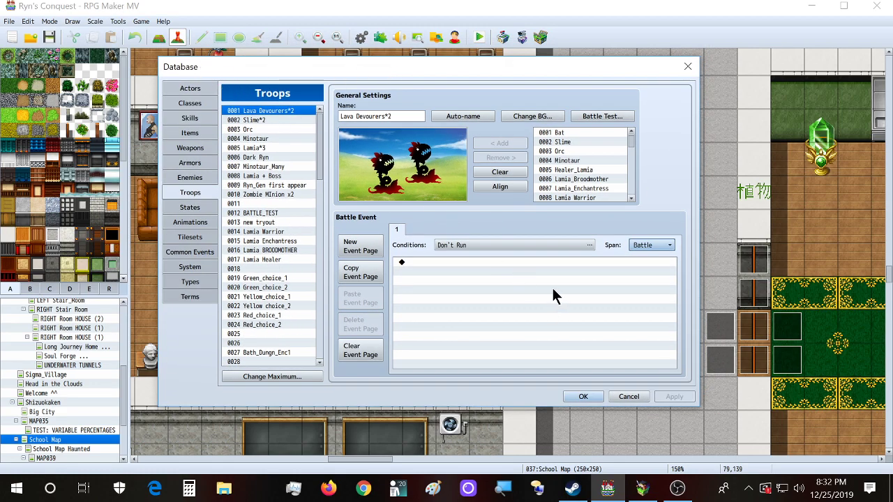
left_click(193, 177)
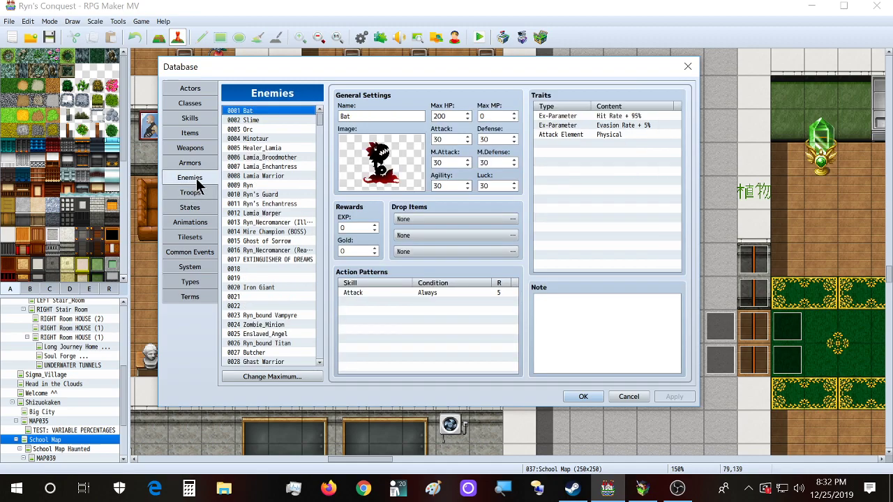
Step: Review the Lamia Warrior enemy, then the Minotaur_Many and Ryn_Gen first appear troops
scroll(268, 138, "down", 2)
left_click(268, 138)
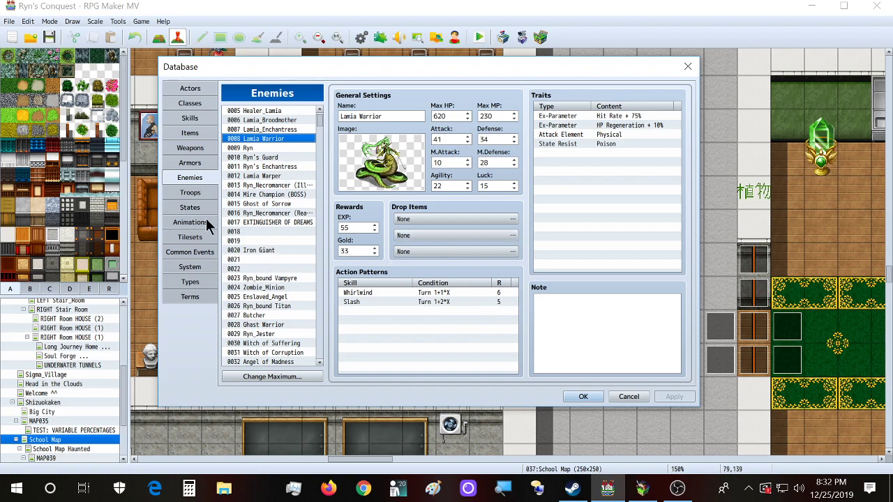
left_click(202, 188)
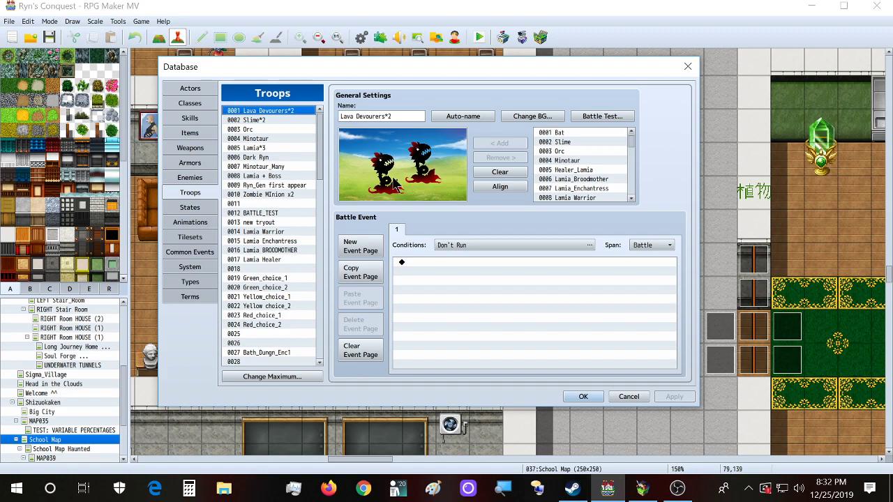
left_click(269, 166)
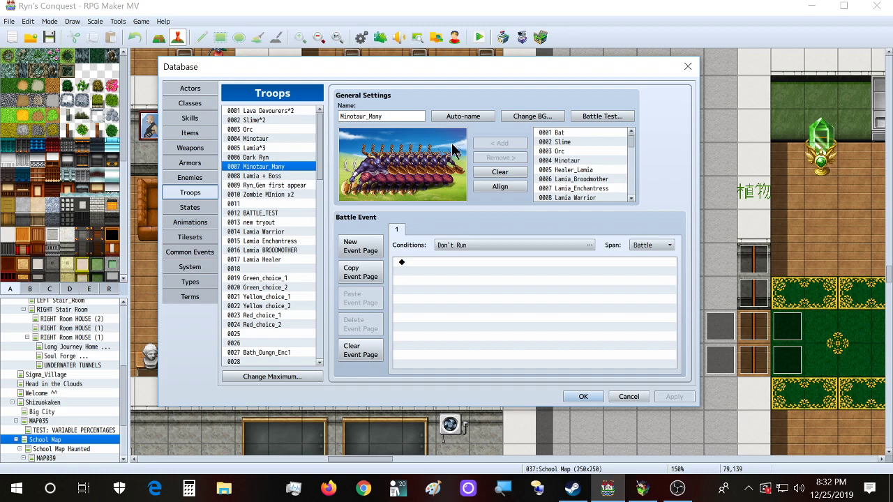
left_click(301, 184)
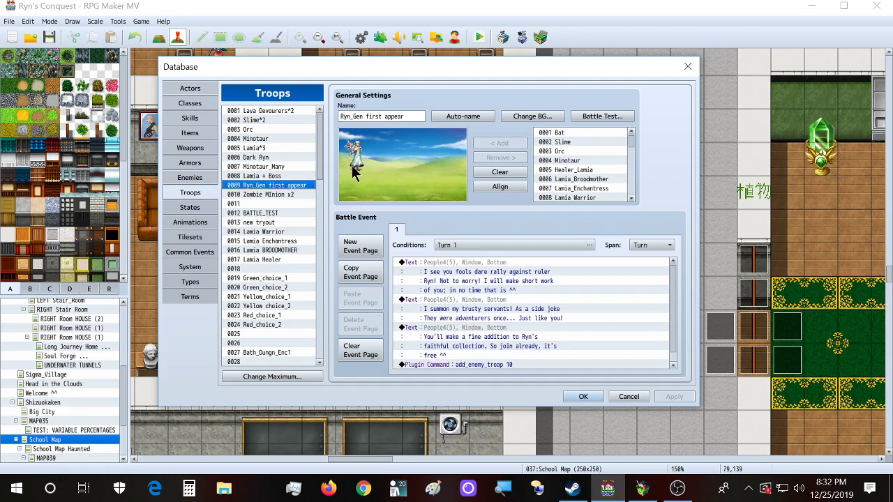
Step: Nudge the enemy in the Ryn_Gen troop preview, then discard all database changes
left_click(356, 170)
left_click_drag(356, 163, 358, 159)
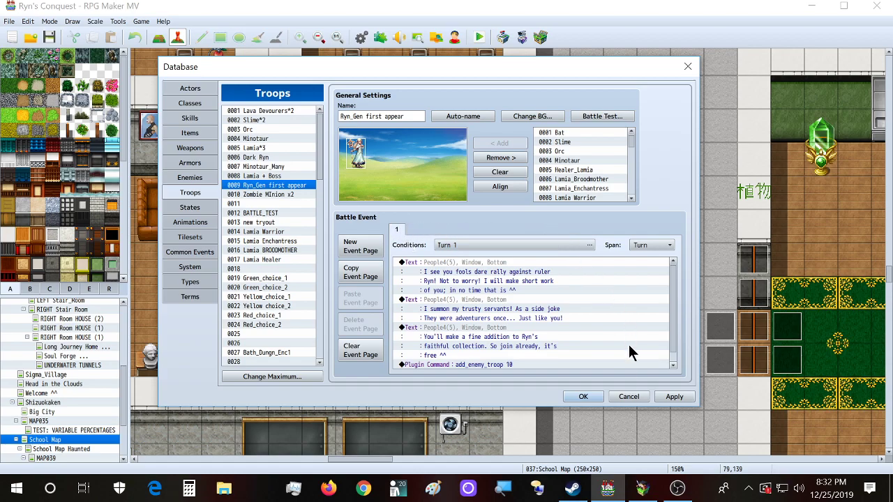
left_click(628, 396)
left_click(427, 255)
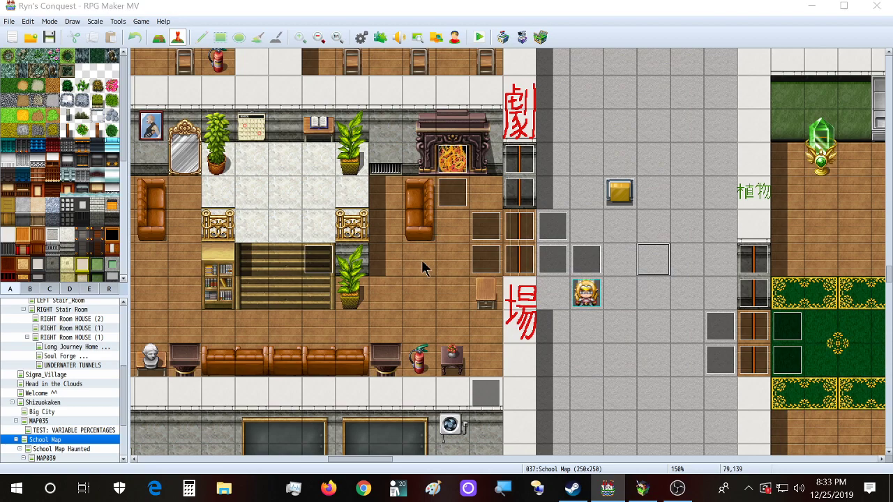
key("F9")
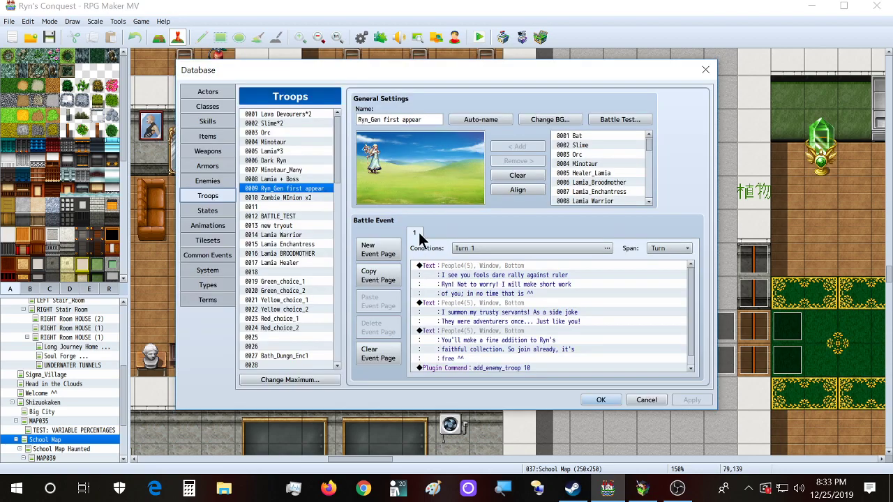
left_click(214, 256)
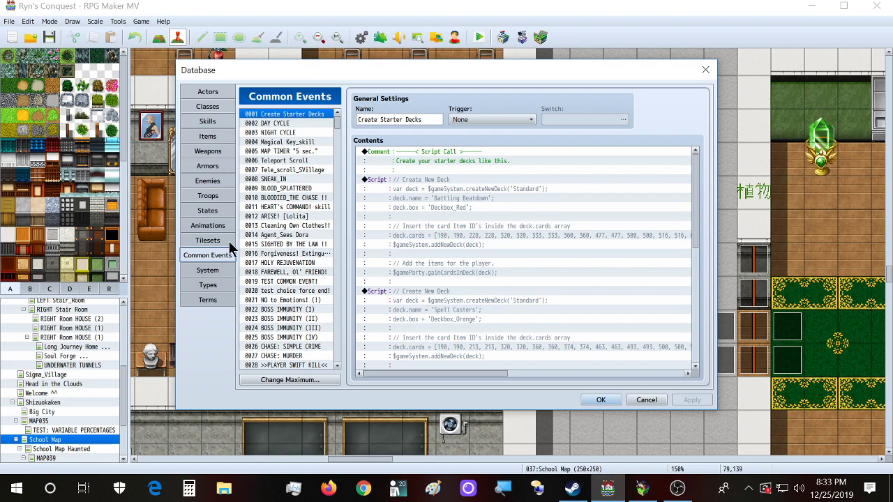
scroll(256, 221, "down", 1)
scroll(257, 216, "down", 6)
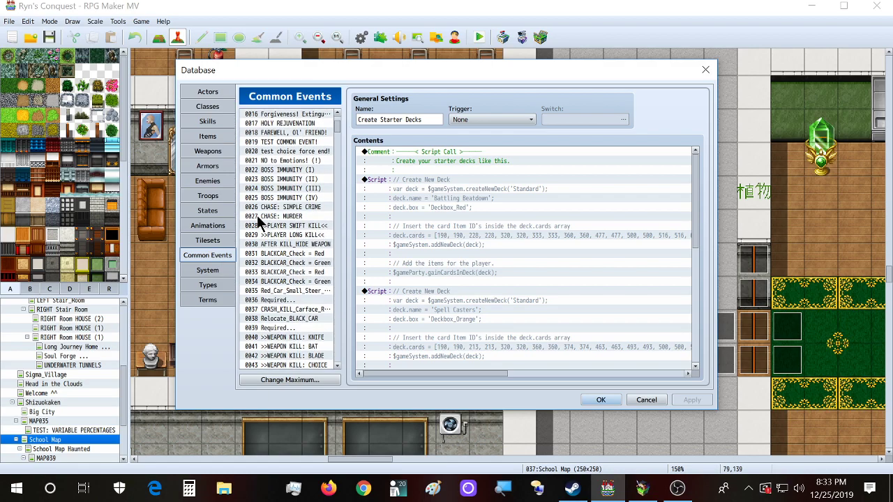
left_click(263, 226)
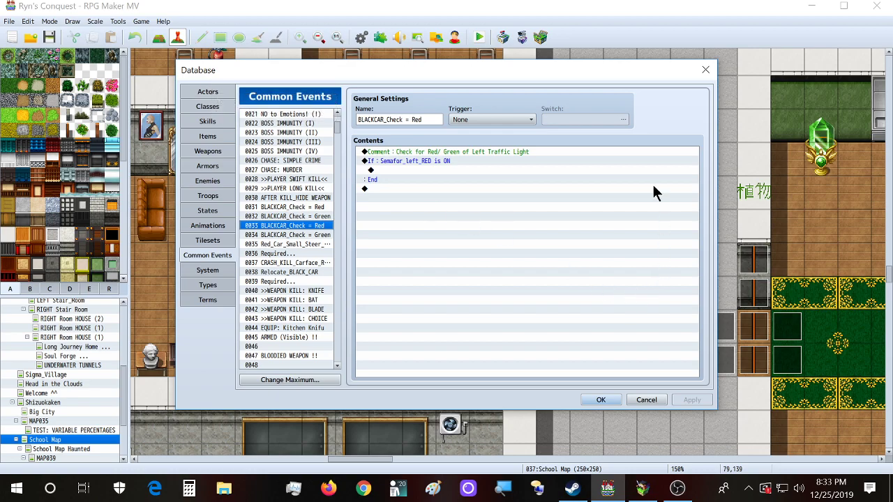
left_click(700, 72)
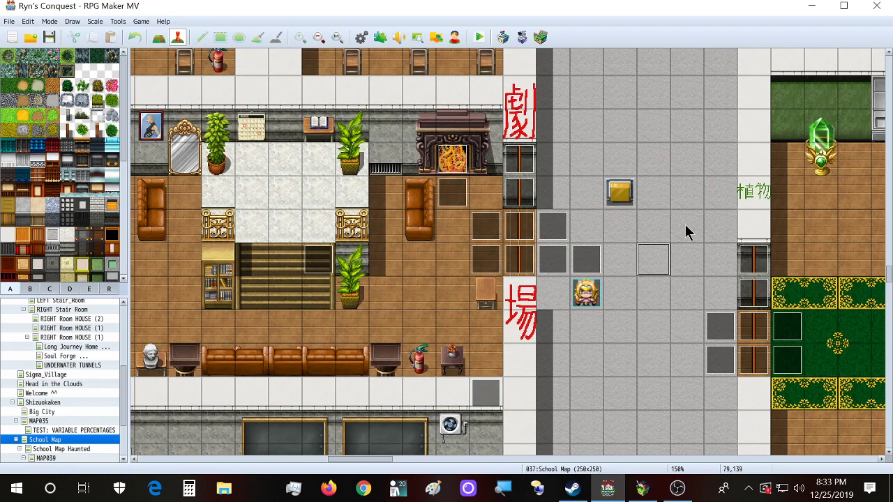
Step: Open event EV664 and start a Battle Processing command in its empty contents
double_click(685, 224)
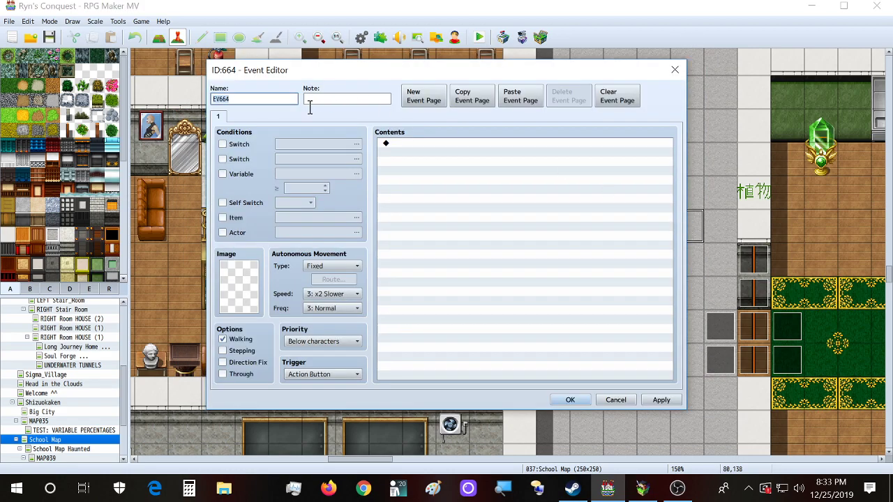
double_click(448, 143)
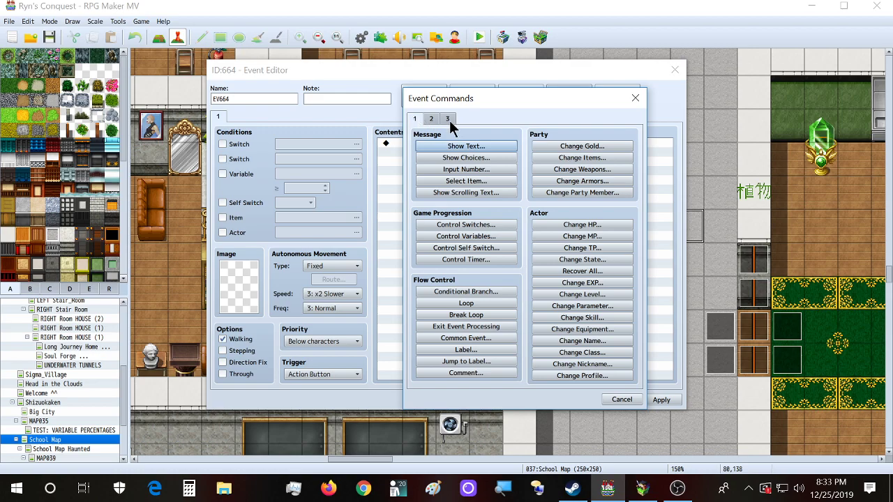
left_click(449, 121)
left_click(457, 147)
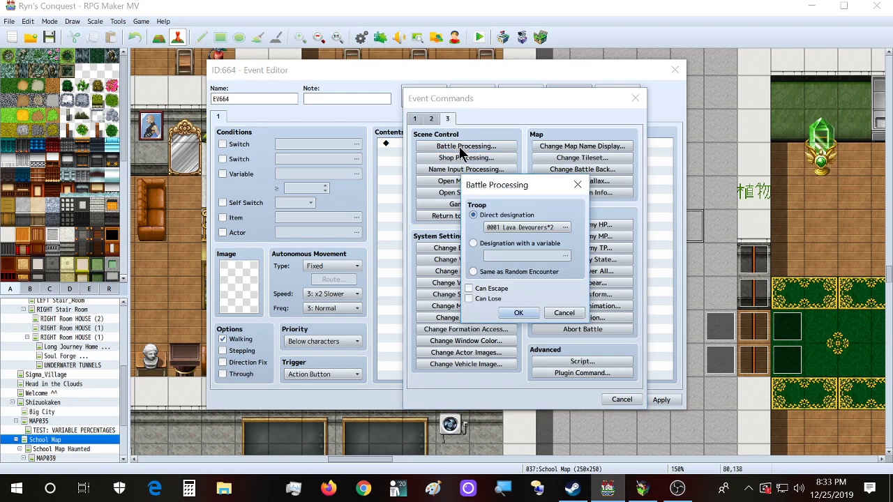
Step: Browse the troop list, highlighting HARD MODE 2, troop 0045 and Red_choice_2
double_click(502, 235)
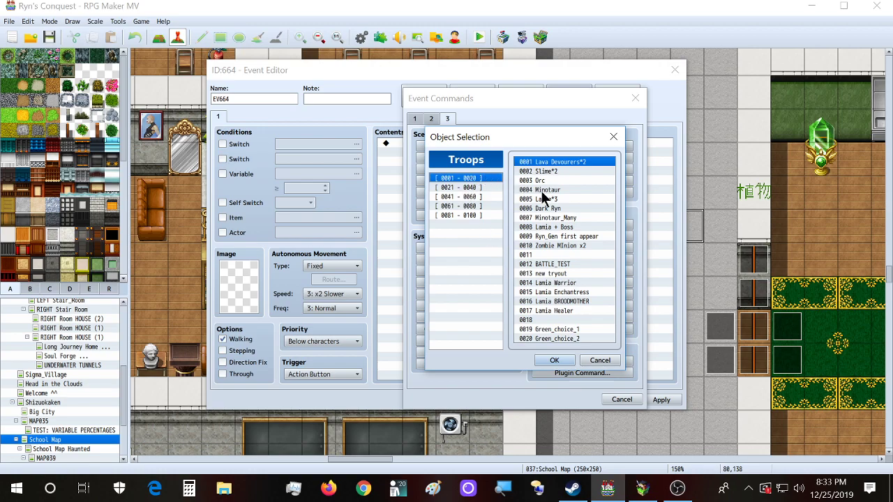
left_click(542, 217)
left_click(550, 284)
left_click(471, 206)
left_click(474, 195)
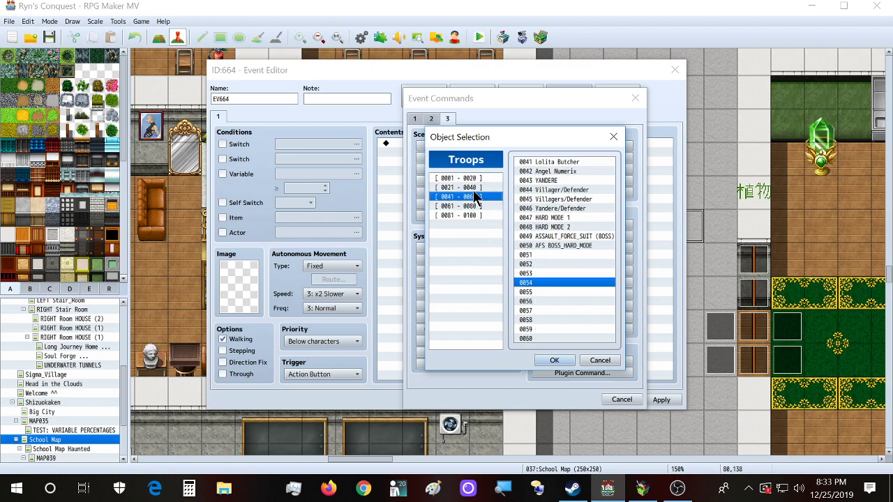
left_click(558, 226)
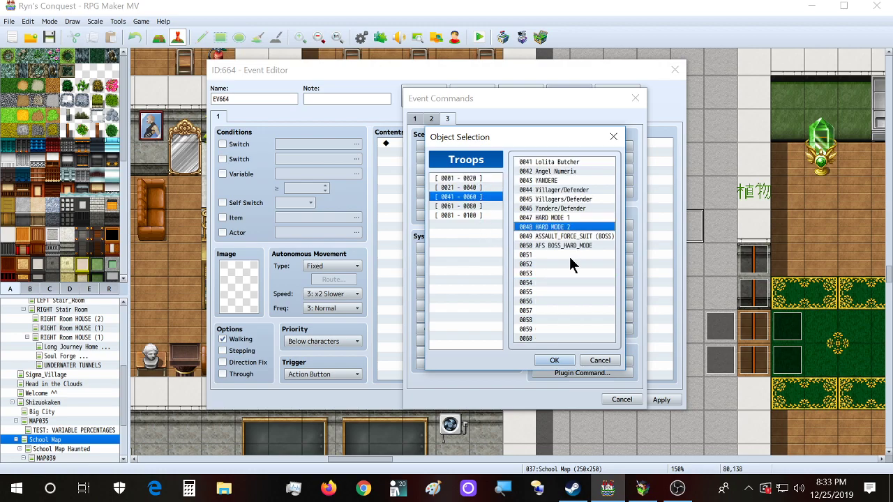
left_click(547, 199)
left_click(472, 187)
left_click(551, 189)
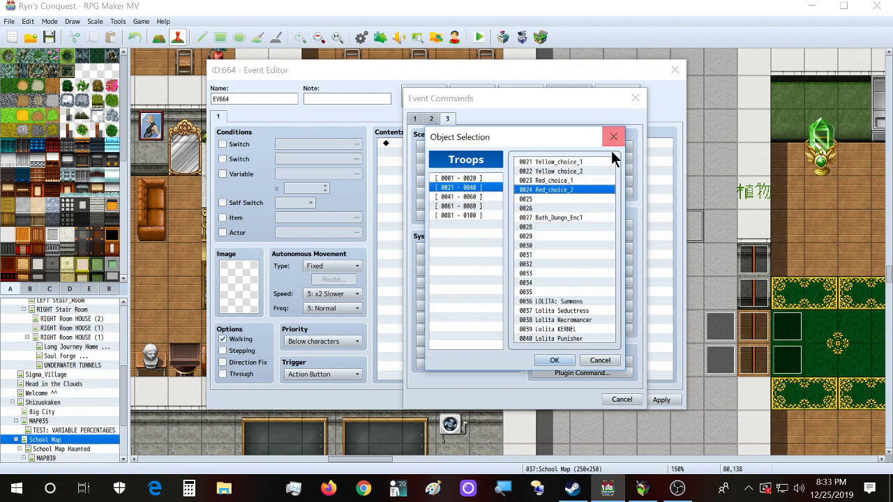
Step: Back out of the troop list and battle command without adding anything
left_click(613, 136)
left_click(577, 184)
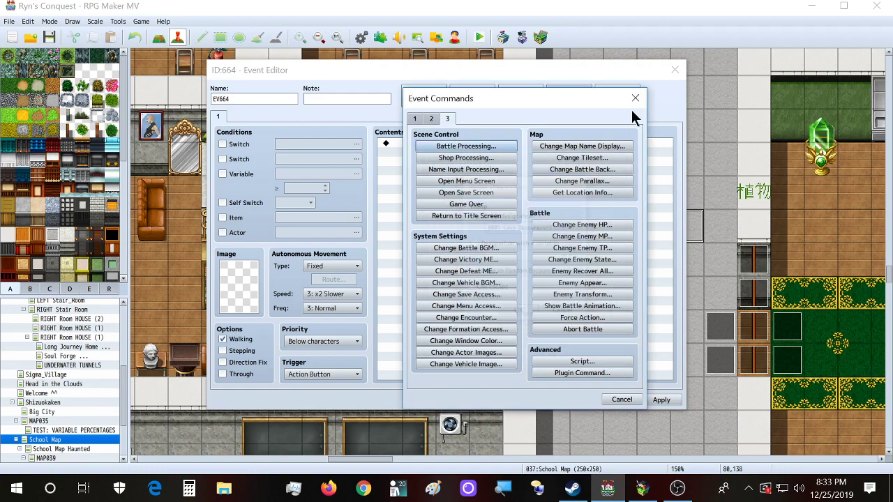
left_click(634, 98)
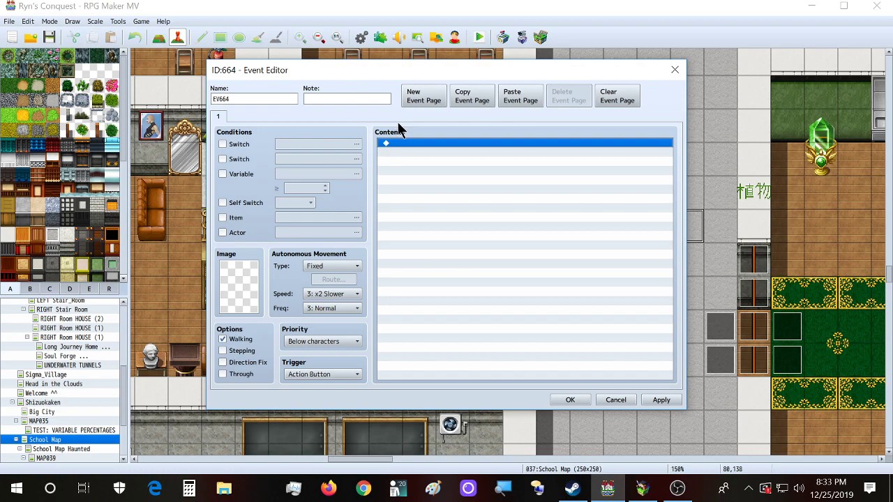
Step: Start a Common Event call and browse its list, highlighting 0045 and >>WEAPON KILL: CHOICE
double_click(400, 144)
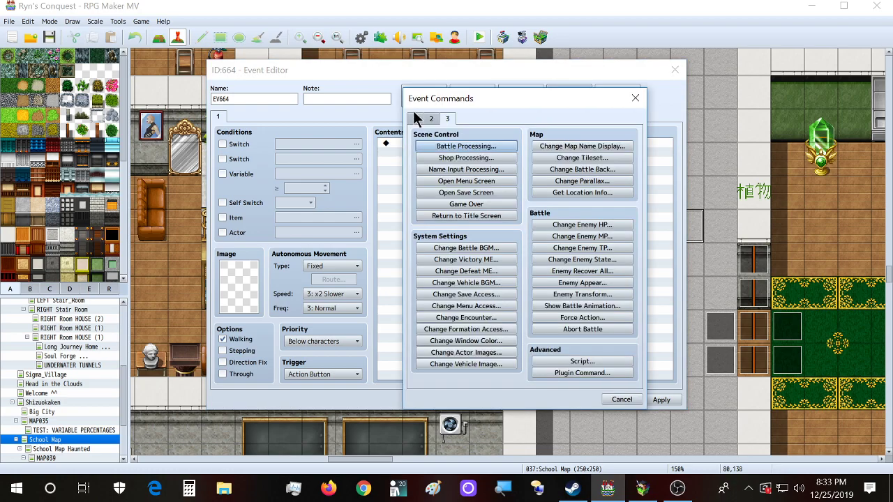
left_click(464, 339)
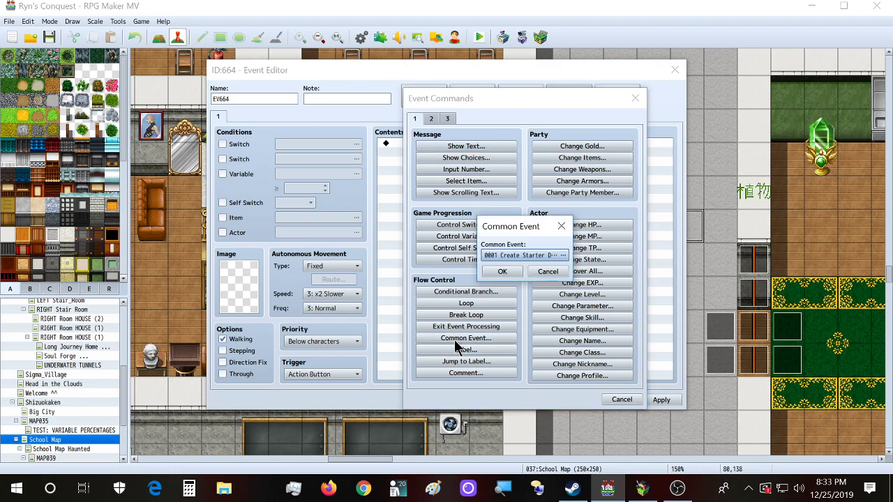
left_click(503, 256)
left_click(458, 215)
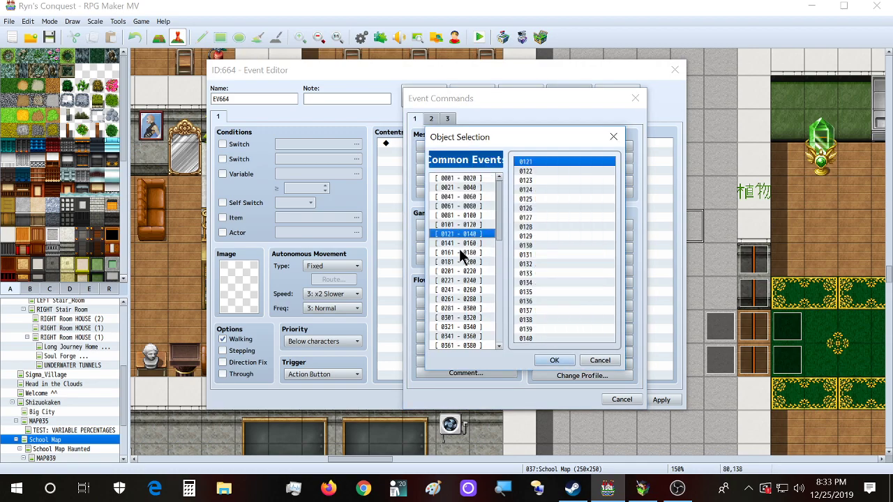
left_click(463, 197)
left_click(562, 199)
left_click(559, 180)
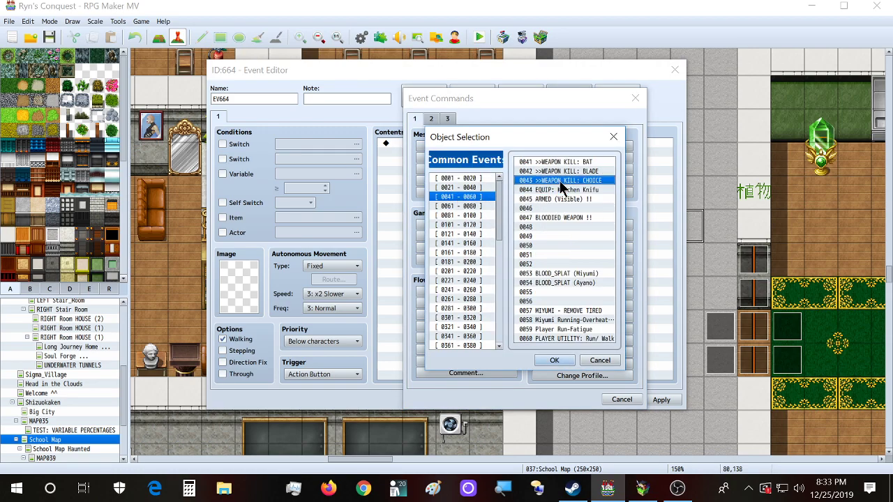
left_click(461, 206)
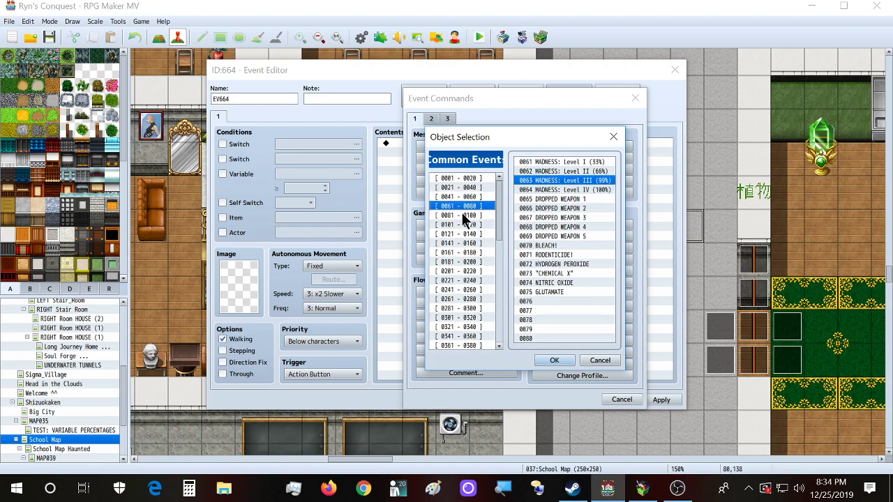
Step: Cancel the common event call and close EV664 with no commands added
left_click(605, 361)
left_click(547, 271)
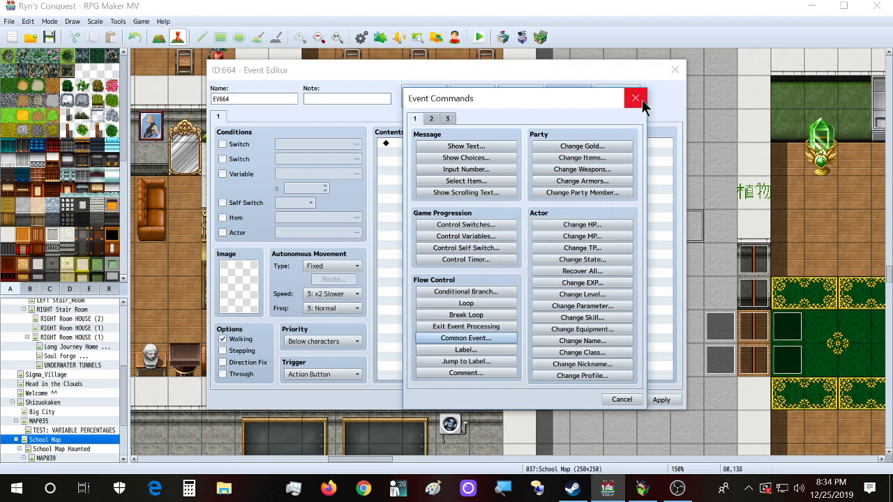
left_click(634, 98)
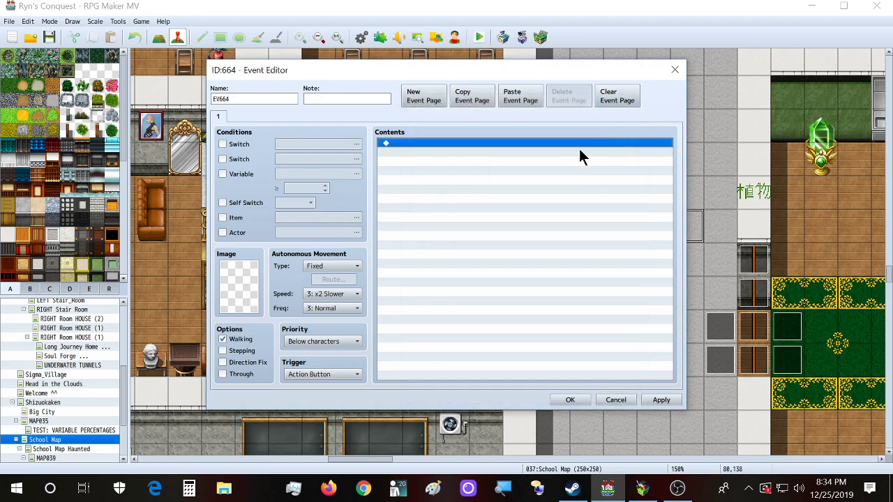
left_click(667, 70)
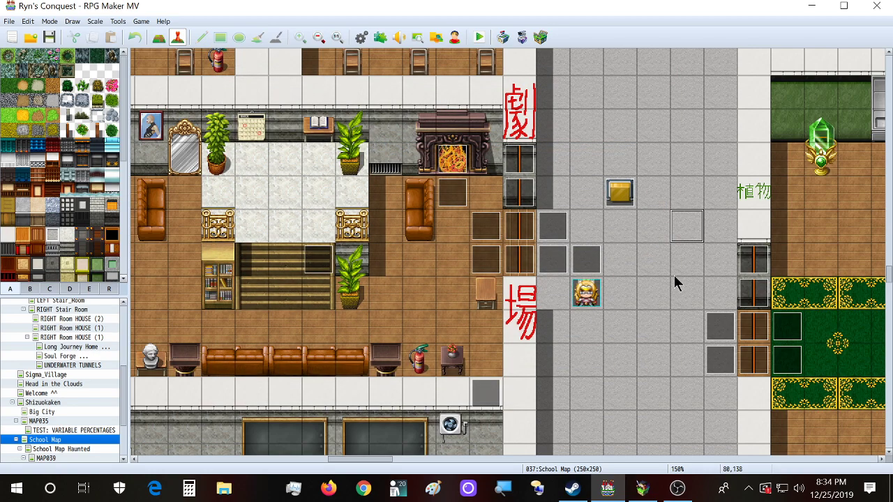